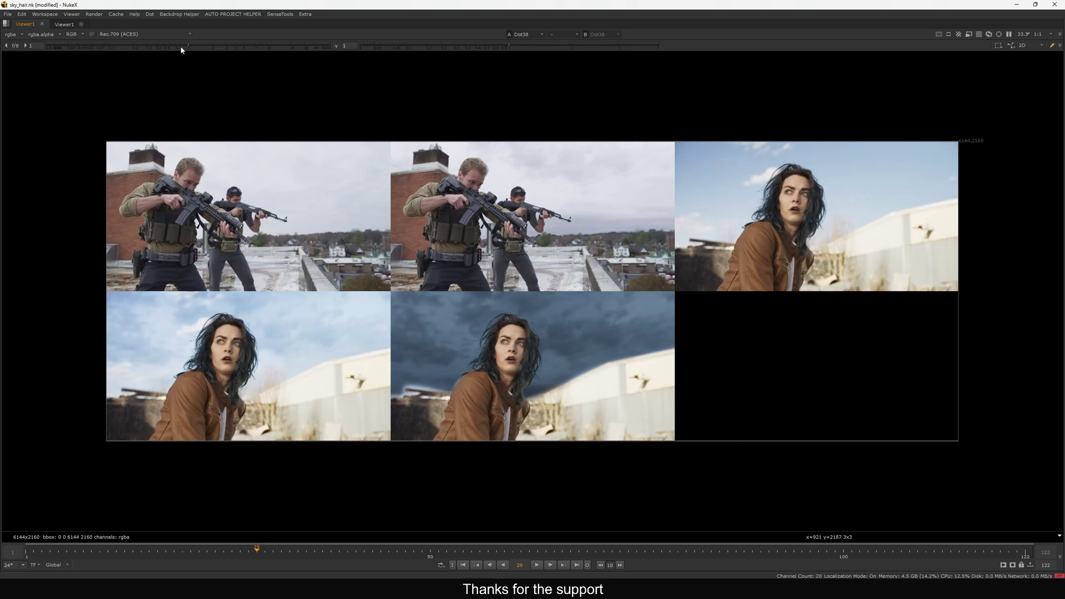
Lower the viewer gain to 0.41 and compare the skies of the two rooftop gunmen shots in the contact sheet.
left_click_drag(184, 46, 158, 47)
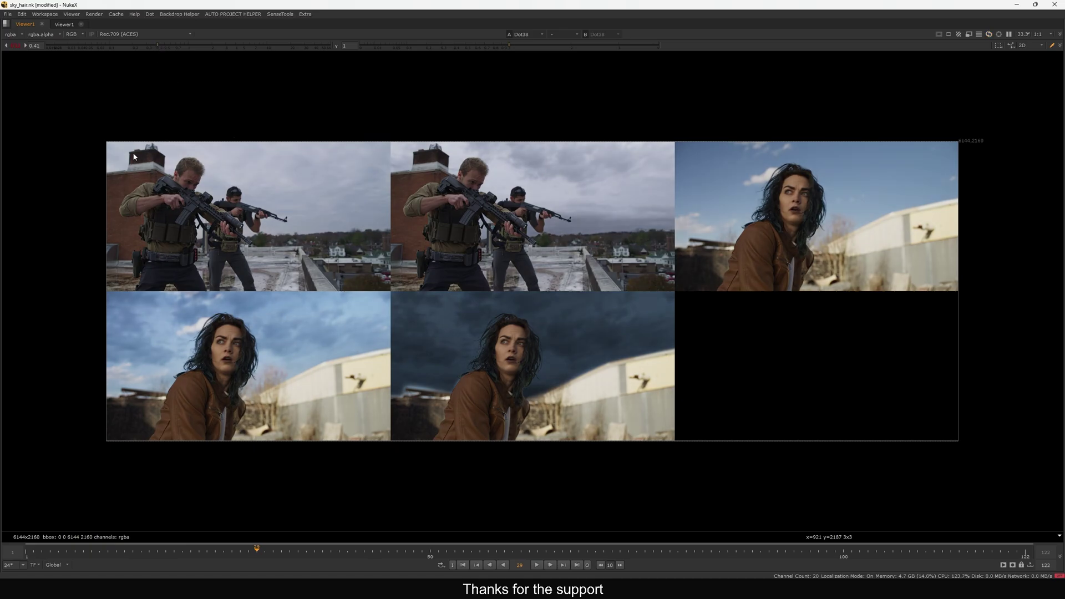
left_click_drag(125, 148, 377, 279)
left_click_drag(329, 164, 294, 154)
mouse_move(140, 161)
left_mouse_down()
mouse_move(311, 229)
mouse_move(327, 257)
left_mouse_up()
left_click_drag(428, 152, 674, 284)
left_click_drag(203, 165, 266, 207)
mouse_move(436, 141)
left_mouse_down()
mouse_move(655, 253)
mouse_move(657, 274)
mouse_move(641, 265)
left_mouse_up()
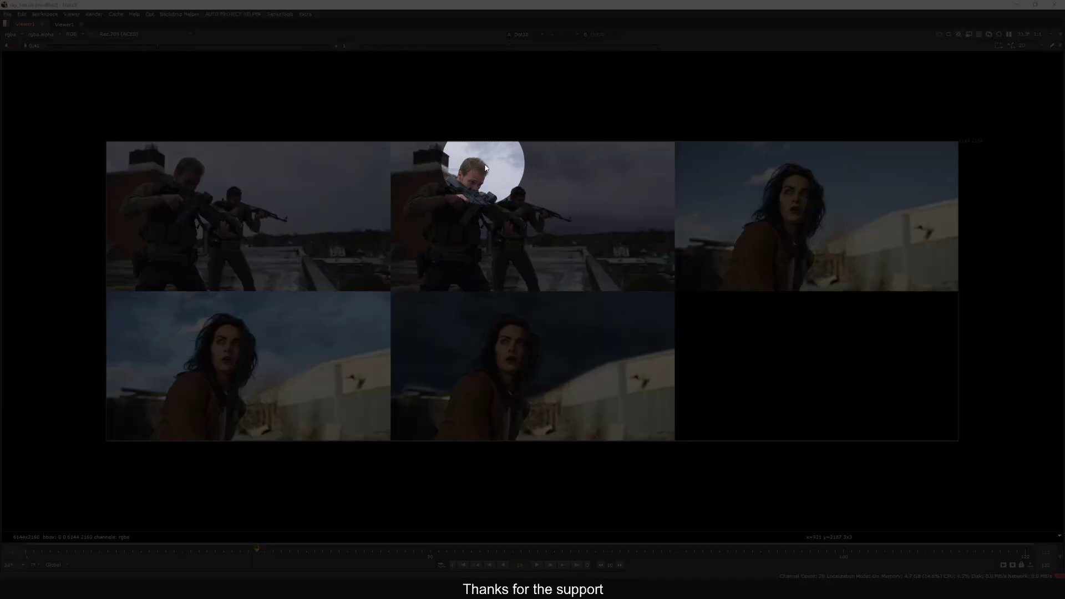
Compare the skies in the three shots of the woman across the contact sheet.
key("f")
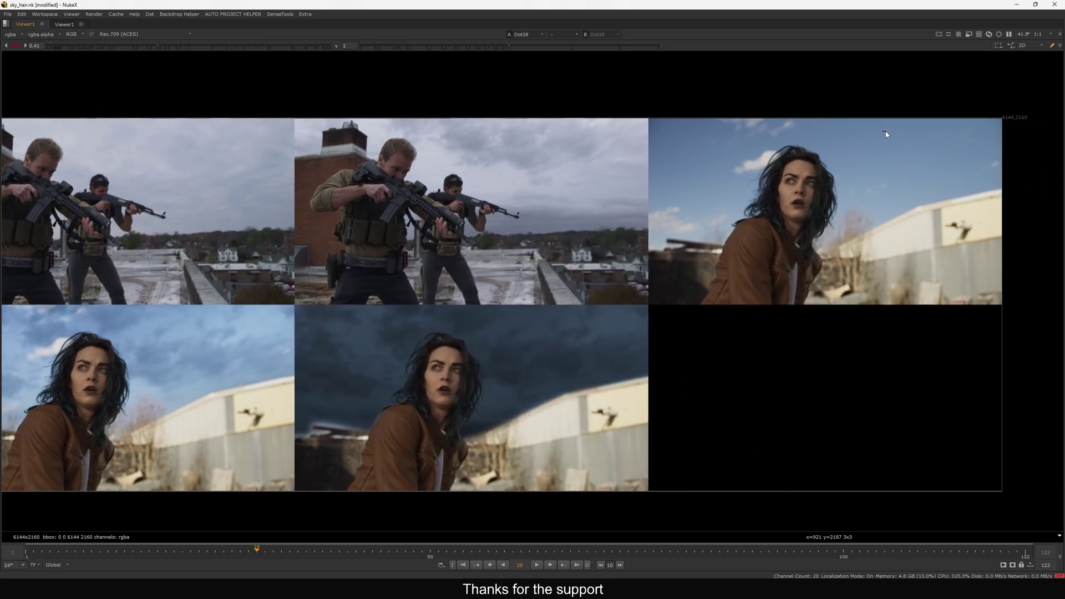
left_click_drag(882, 133, 733, 232)
middle_click_drag(814, 200, 757, 222)
left_click_drag(814, 153, 677, 272, "ctrl+shift")
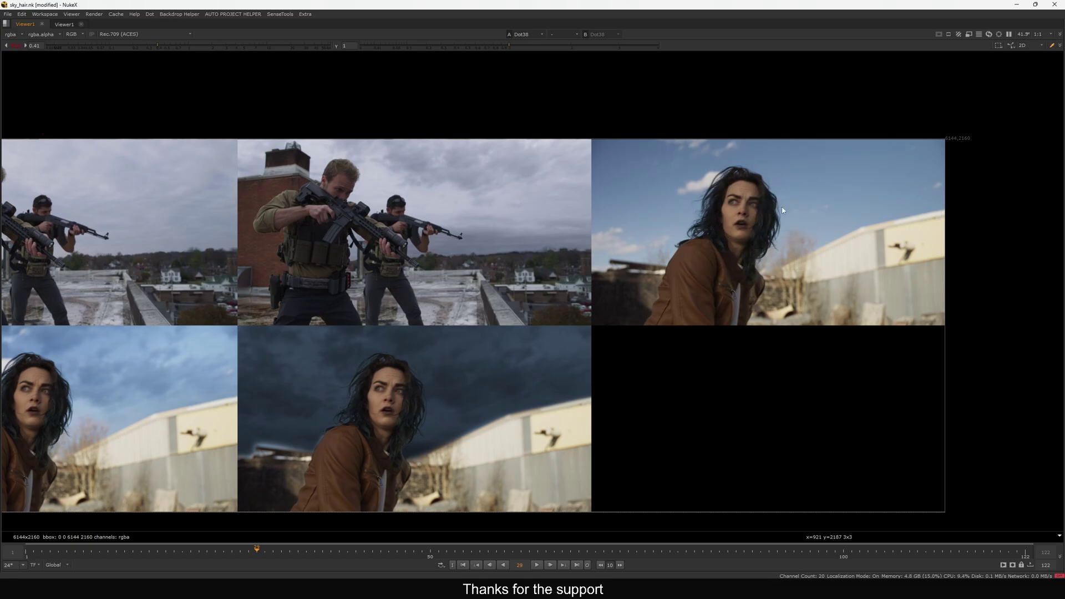
left_click_drag(864, 159, 702, 244)
middle_click_drag(855, 162, 854, 161)
left_click_drag(853, 161, 701, 252)
middle_click_drag(700, 246, 1053, 115)
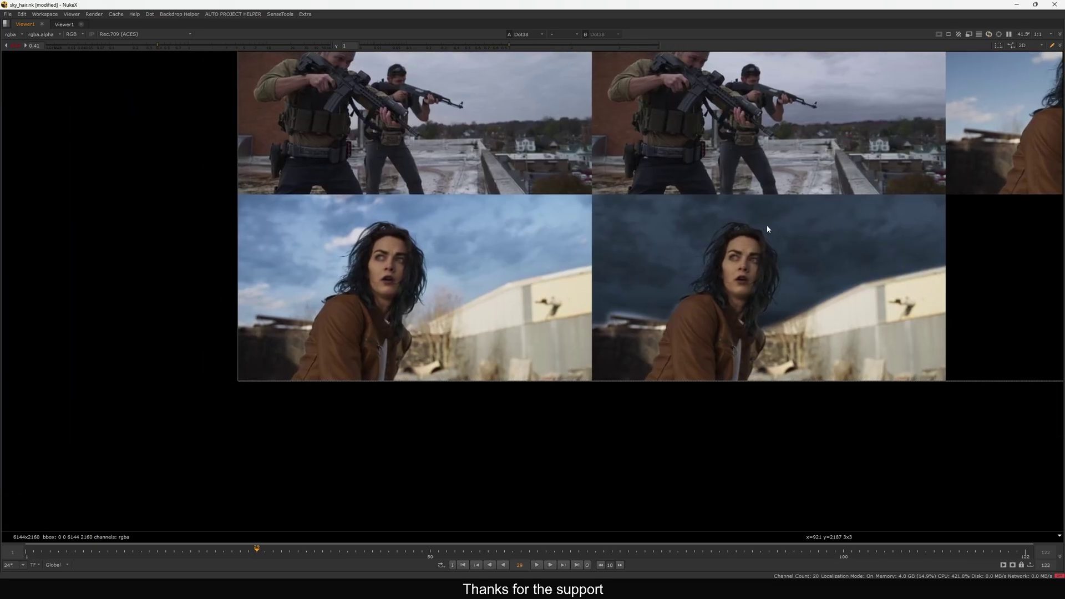
middle_click_drag(452, 280, 436, 303)
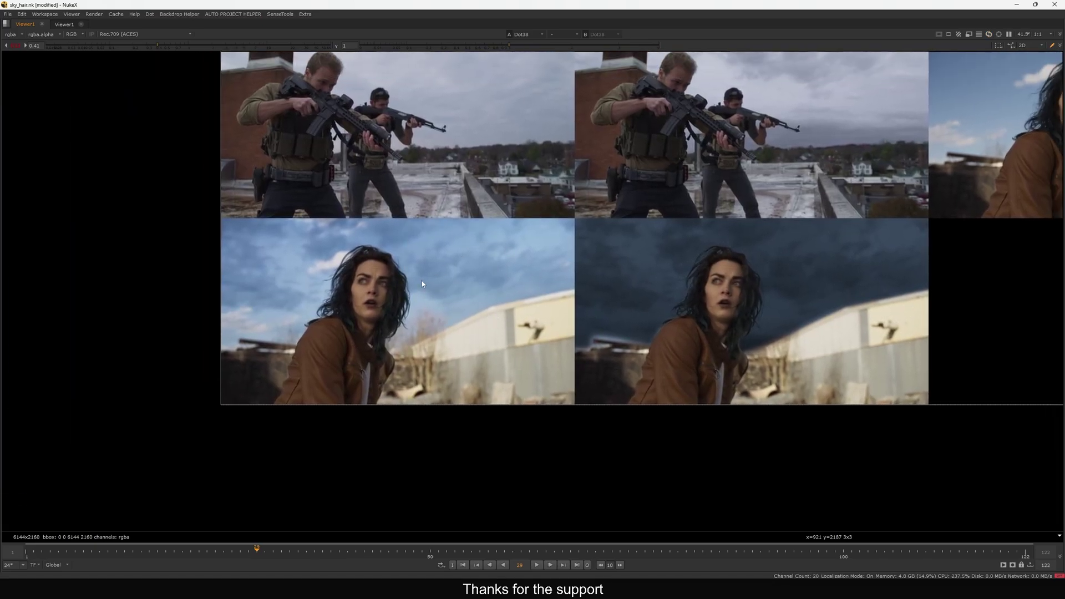
middle_click_drag(515, 271, 318, 326)
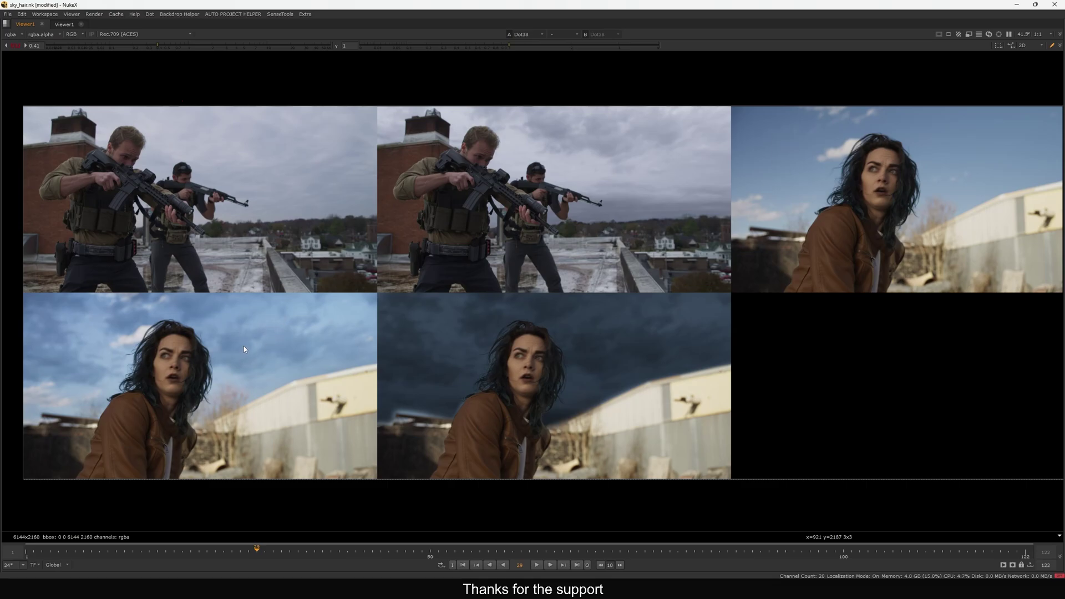
middle_click_drag(274, 343, 324, 334)
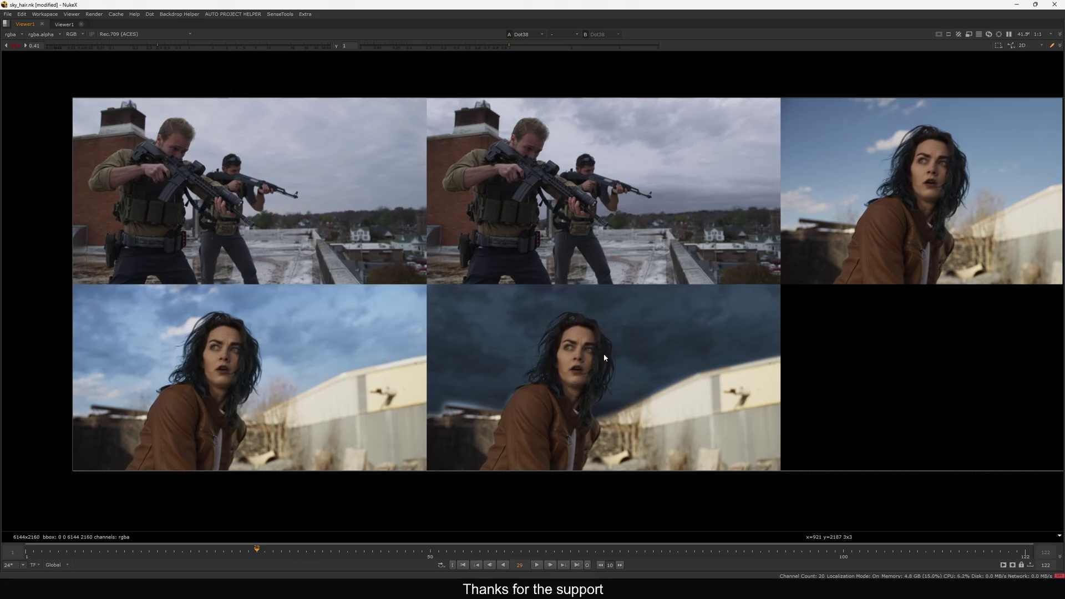
Examine the woman's hair edges up close against the dark stormy sky and in the blue-sky shot.
scroll(607, 345, "up", 5)
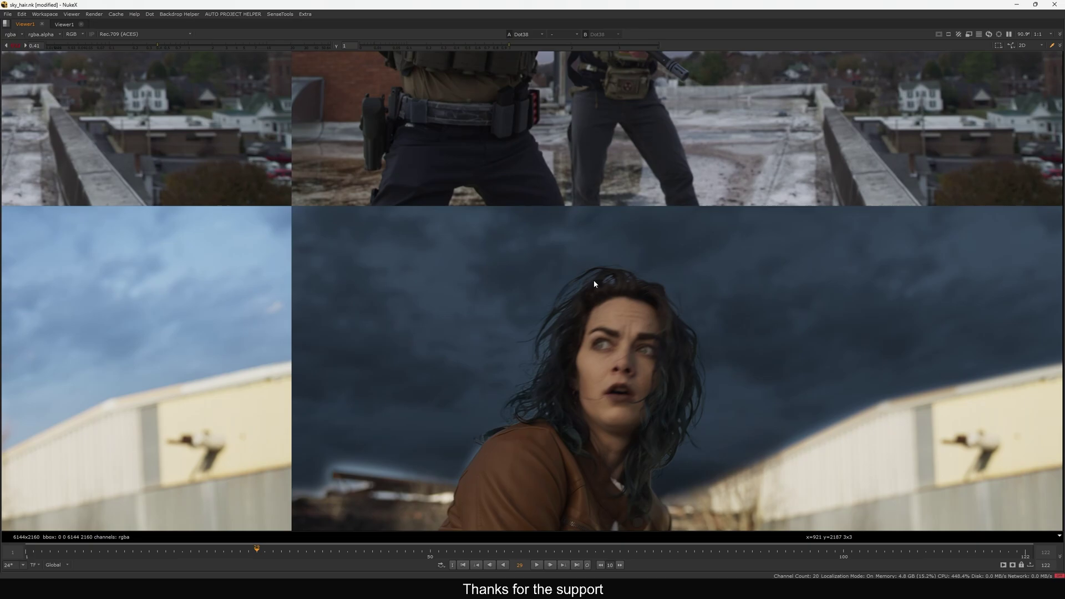
scroll(679, 387, "up", 3)
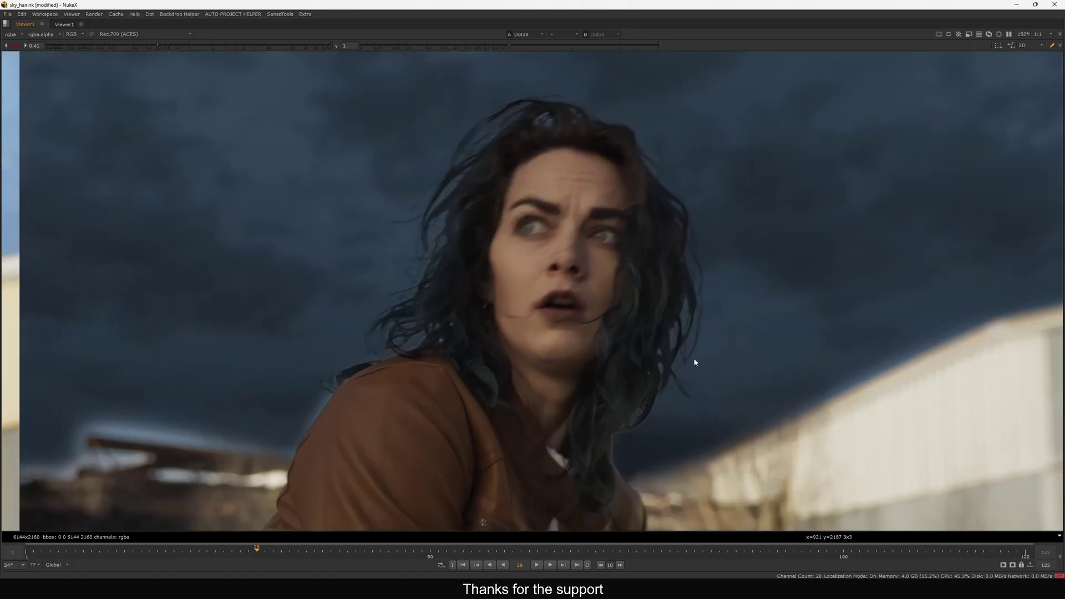
scroll(689, 363, "up", 5)
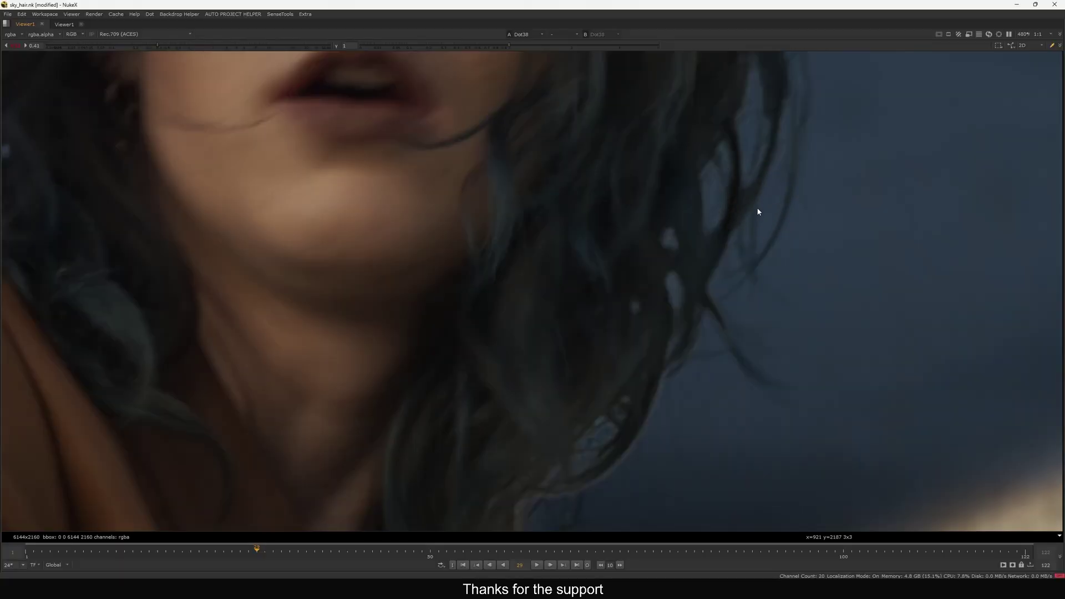
scroll(728, 244, "down", 7)
scroll(713, 196, "down", 1)
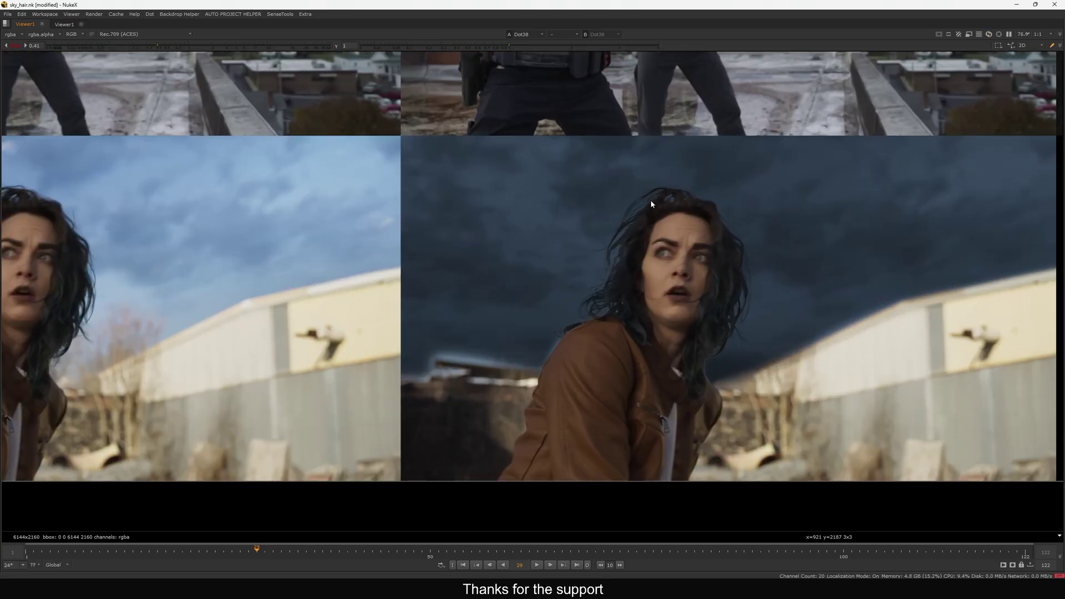
scroll(652, 204, "up", 4)
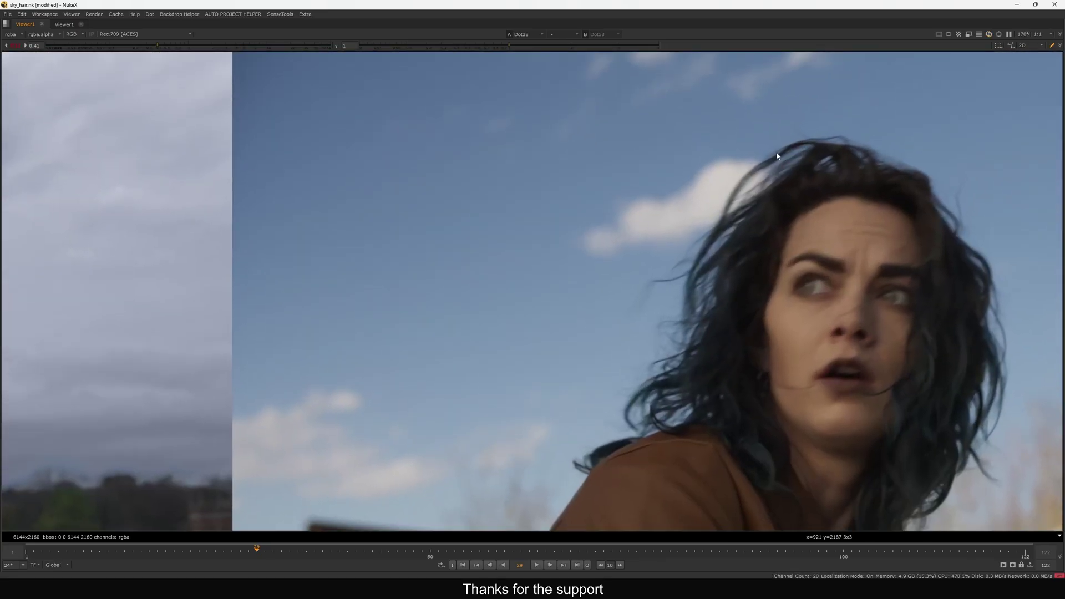
scroll(782, 149, "up", 1)
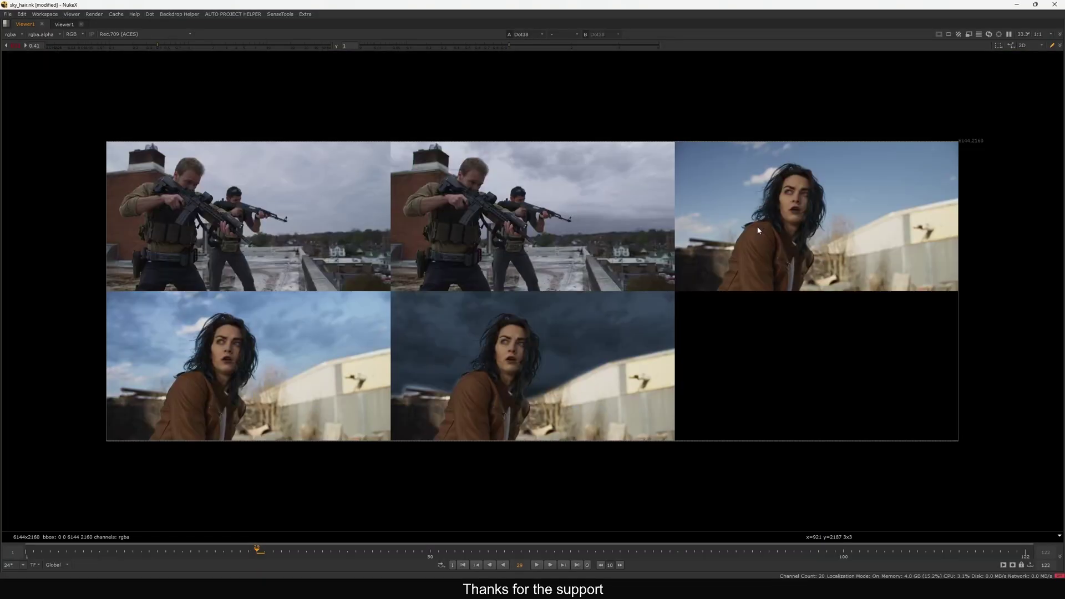
Fit the whole contact sheet in view and restore the layout that shows the Node Graph.
key("f")
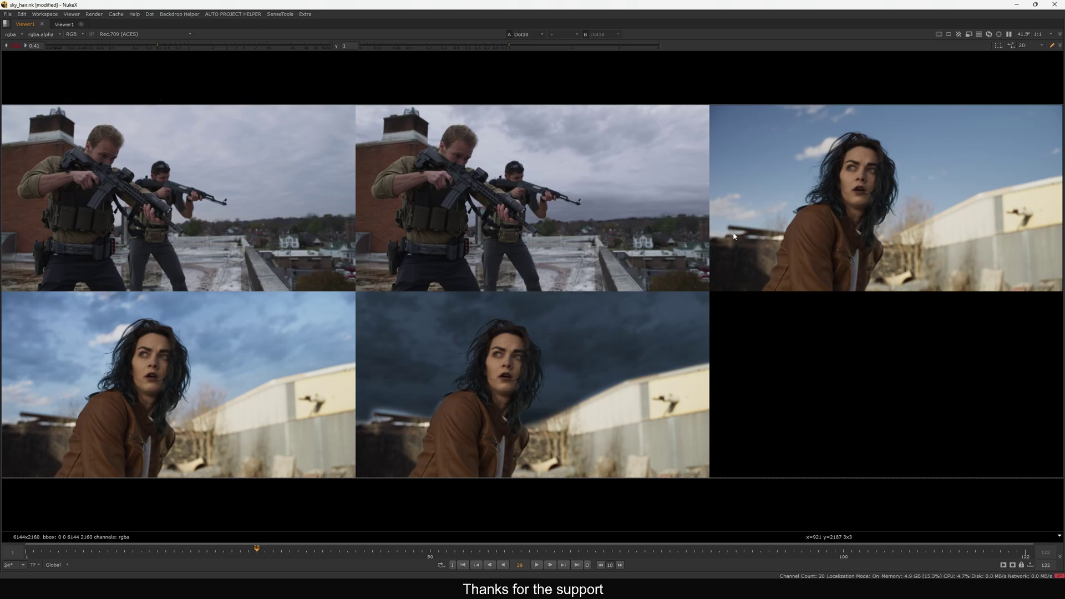
mouse_move(573, 325)
left_mouse_down()
mouse_move(440, 430)
mouse_move(449, 425)
left_mouse_up()
left_click_drag(8, 105, 680, 292, "ctrl+shift")
key("space")
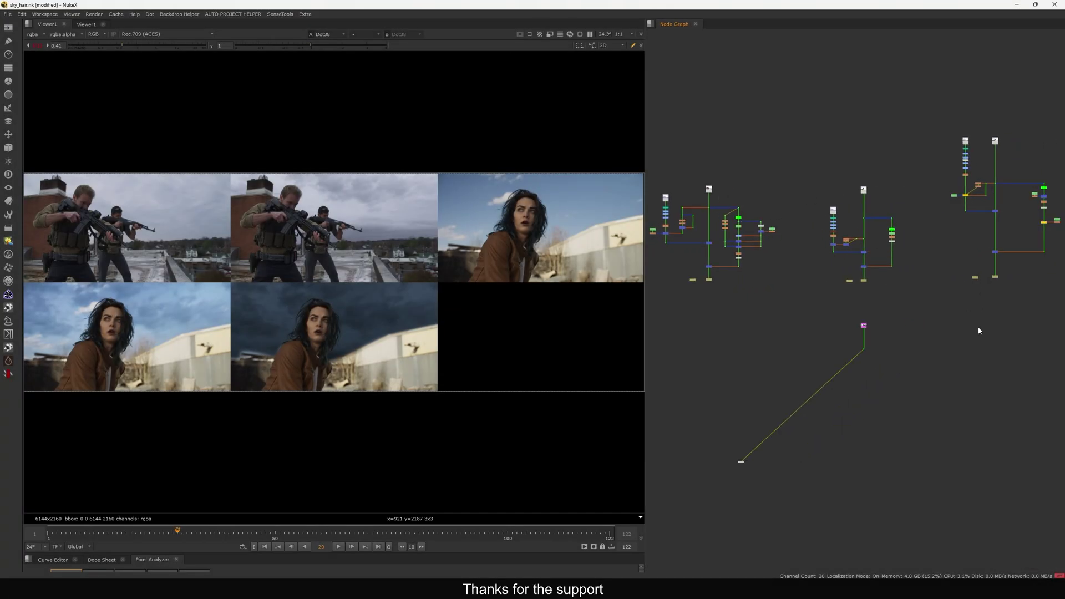
View the rooftop gunmen plate Read5 and examine the node tree of its sky replacement.
middle_click_drag(734, 240, 760, 260)
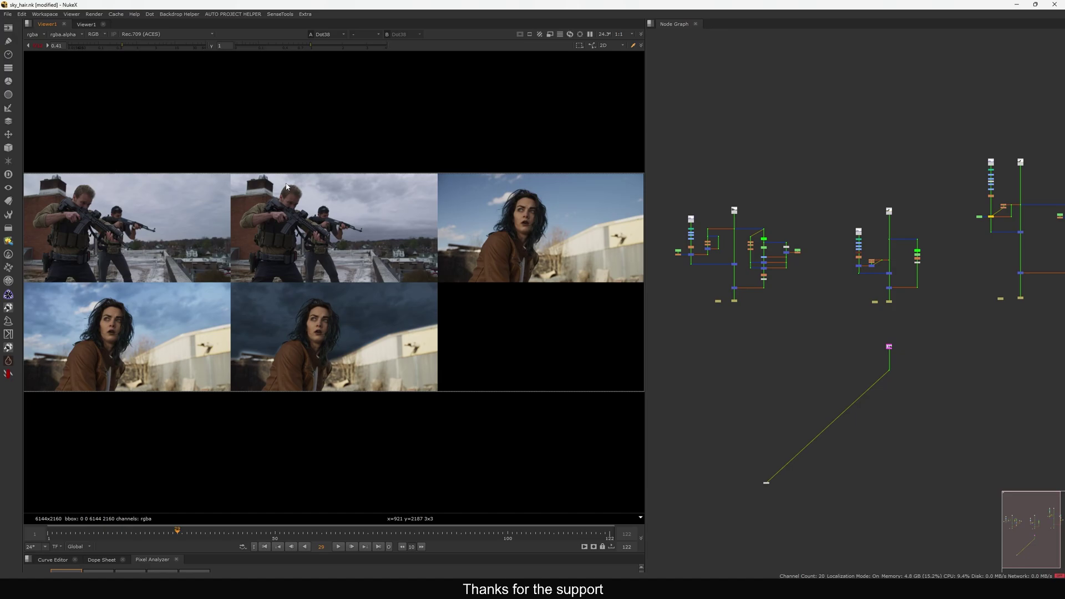
left_click_drag(768, 183, 724, 220)
key("1")
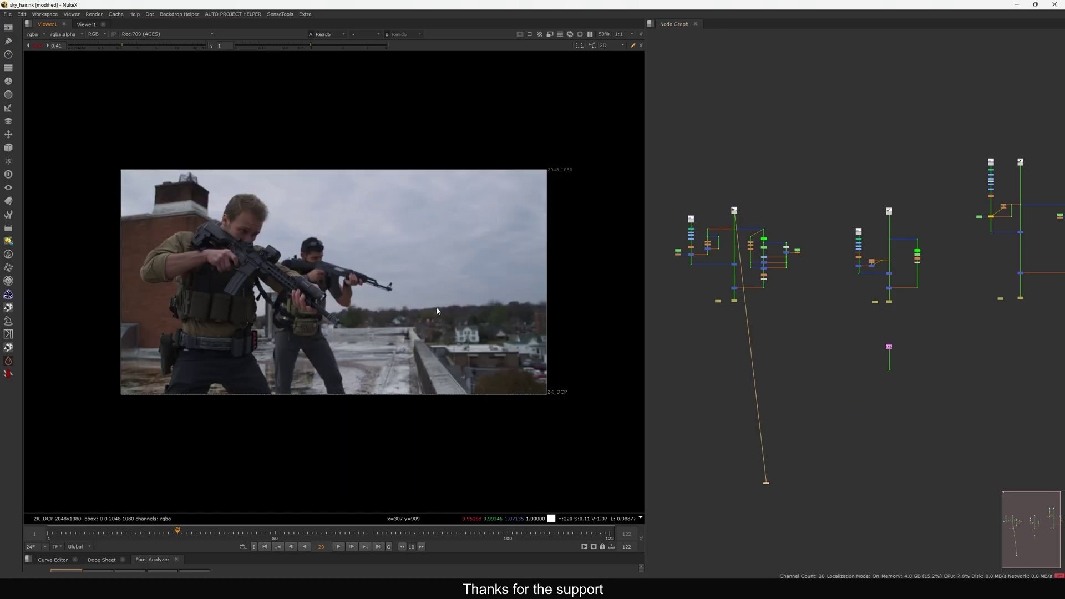
middle_click_drag(757, 270, 857, 270)
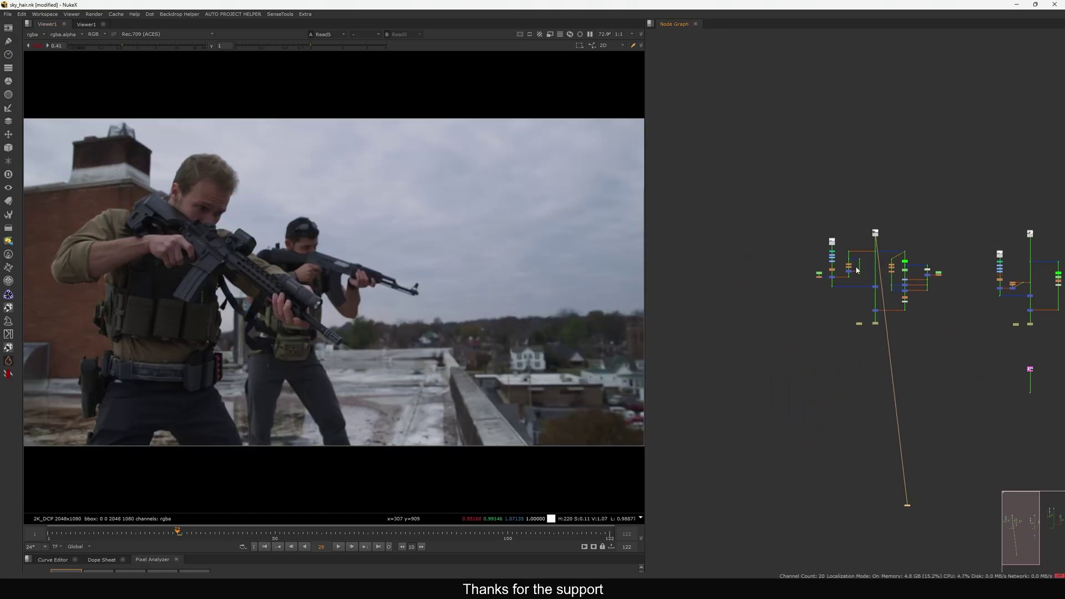
scroll(877, 288, "up", 5)
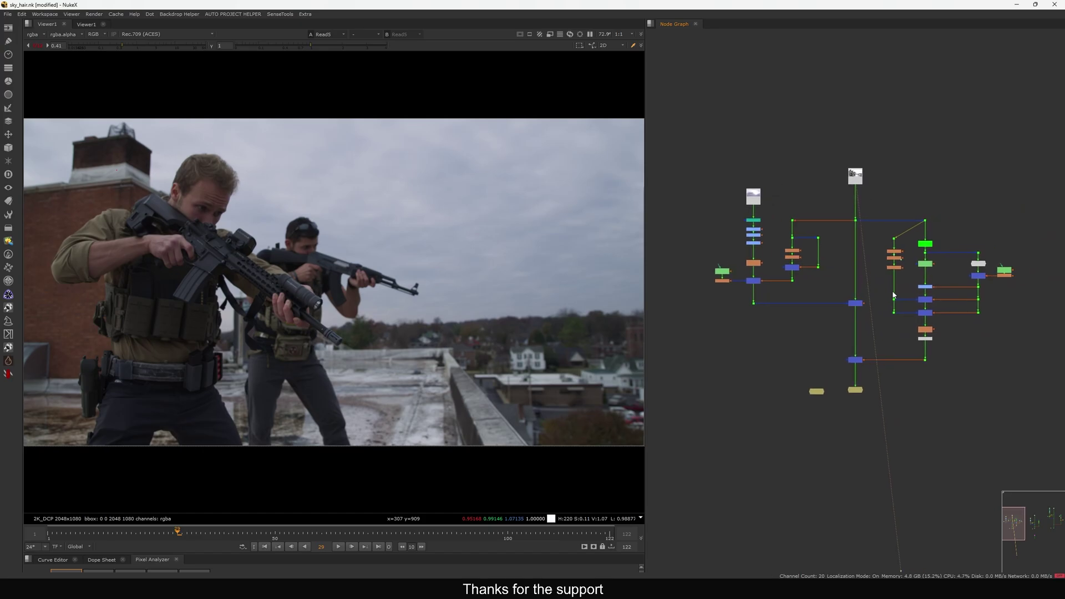
middle_click_drag(889, 292, 861, 286)
left_click_drag(1007, 183, 858, 357)
left_click_drag(869, 327, 884, 327)
middle_click_drag(817, 320, 914, 355)
mouse_move(904, 203)
left_mouse_down()
mouse_move(900, 211)
mouse_move(924, 203)
left_mouse_up()
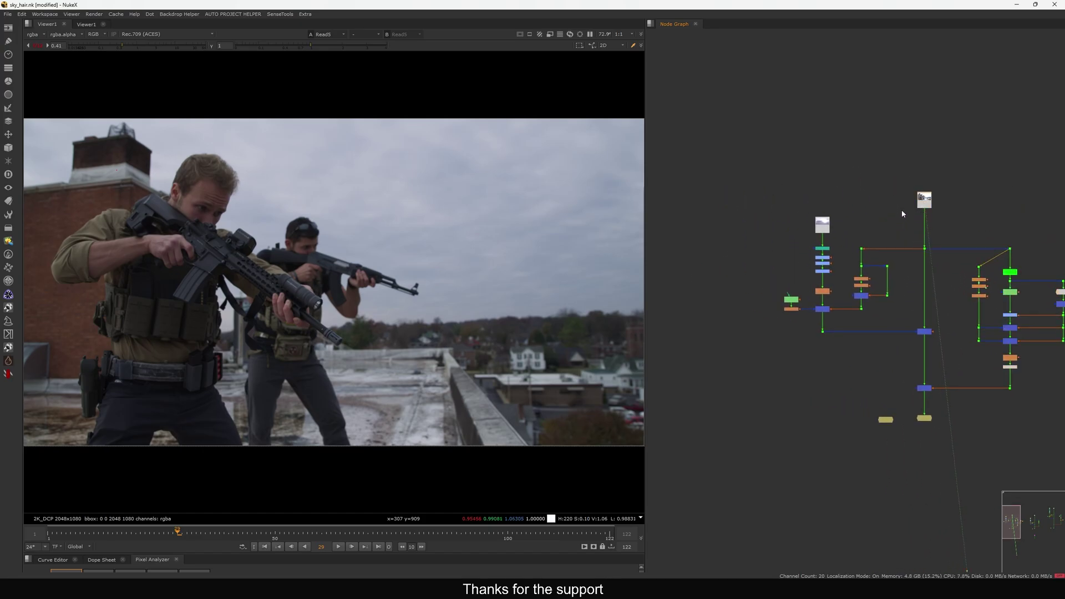
Disable the merge node at the end of the sky branch and view the dot directly below the rooftop plate.
middle_click_drag(903, 214, 909, 195)
left_click_drag(815, 283, 844, 303)
key("d")
left_click(931, 232)
key("1")
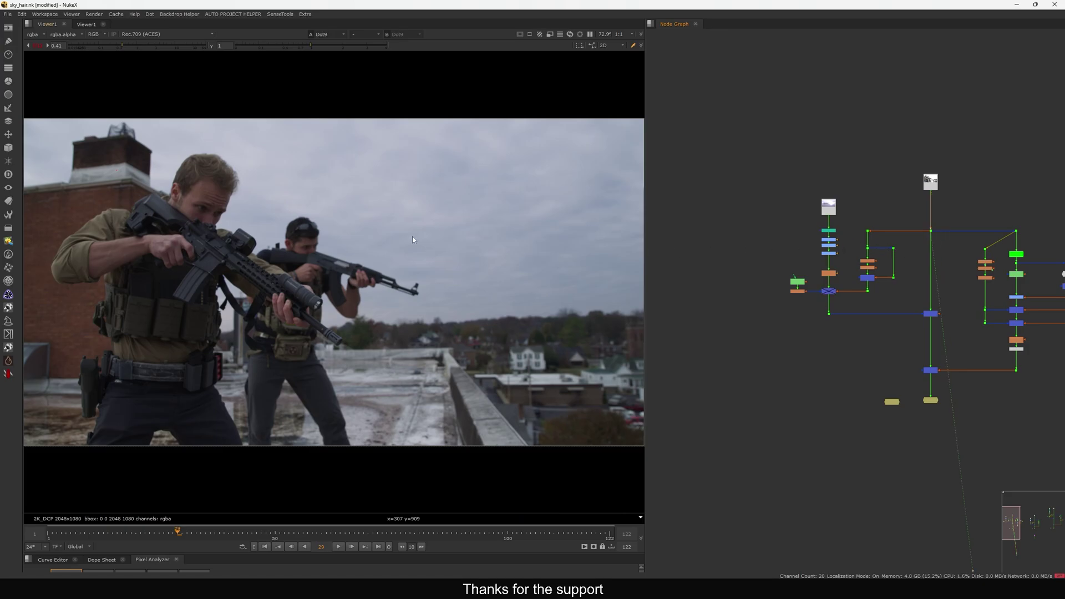
Check the plate's sky in luminance with gain 0.27 and gamma 0.36, then reset gain and gamma to 1.
left_click_drag(403, 172, 488, 234)
key("y")
scroll(479, 233, "down", 1)
mouse_move(122, 46)
left_mouse_down()
mouse_move(147, 48)
mouse_move(115, 54)
left_mouse_up()
left_click(279, 46)
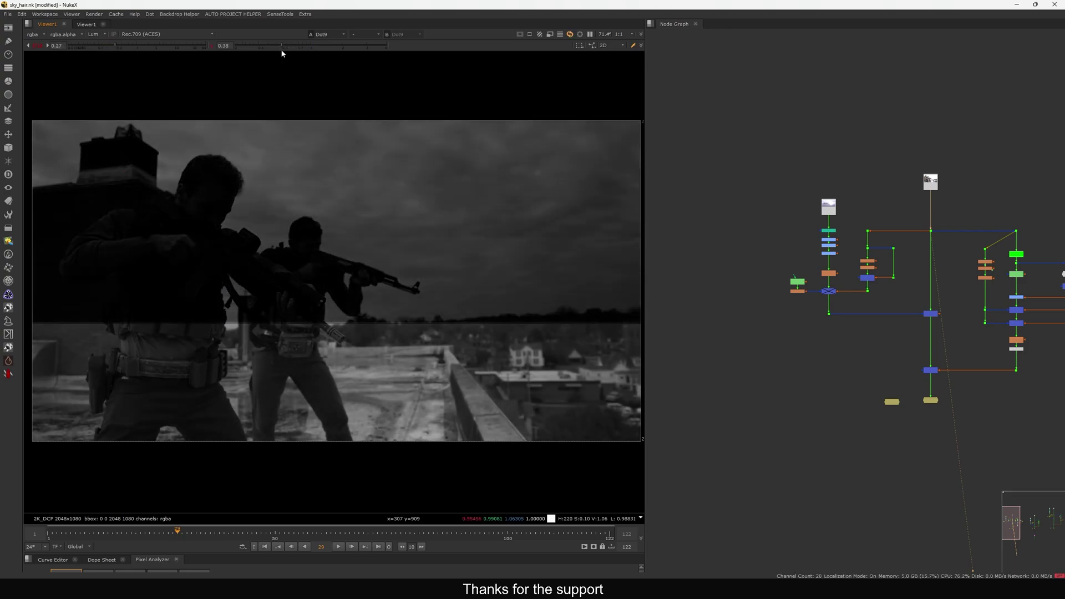
scroll(390, 239, "down", 2)
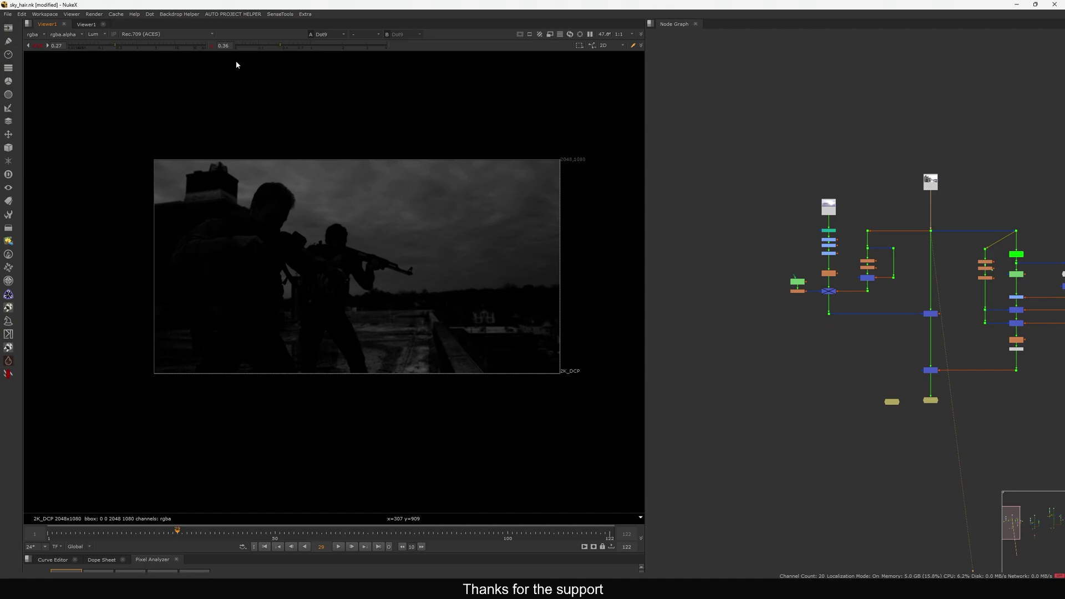
left_click(287, 46)
left_click(169, 46, "ctrl")
View the Read6 panorama belfast_sunset_puresky_8k.exr with the luminance display switched back to full colour.
middle_click_drag(924, 296, 878, 259)
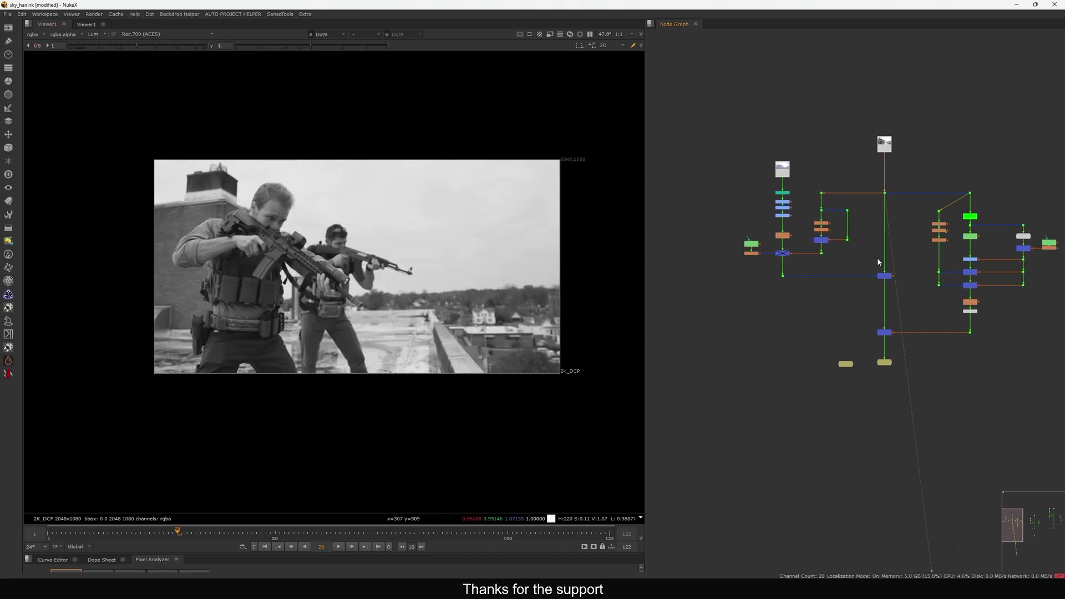
middle_click_drag(884, 213, 921, 216)
scroll(827, 218, "up", 2)
middle_click_drag(819, 177, 862, 224)
left_click(861, 205)
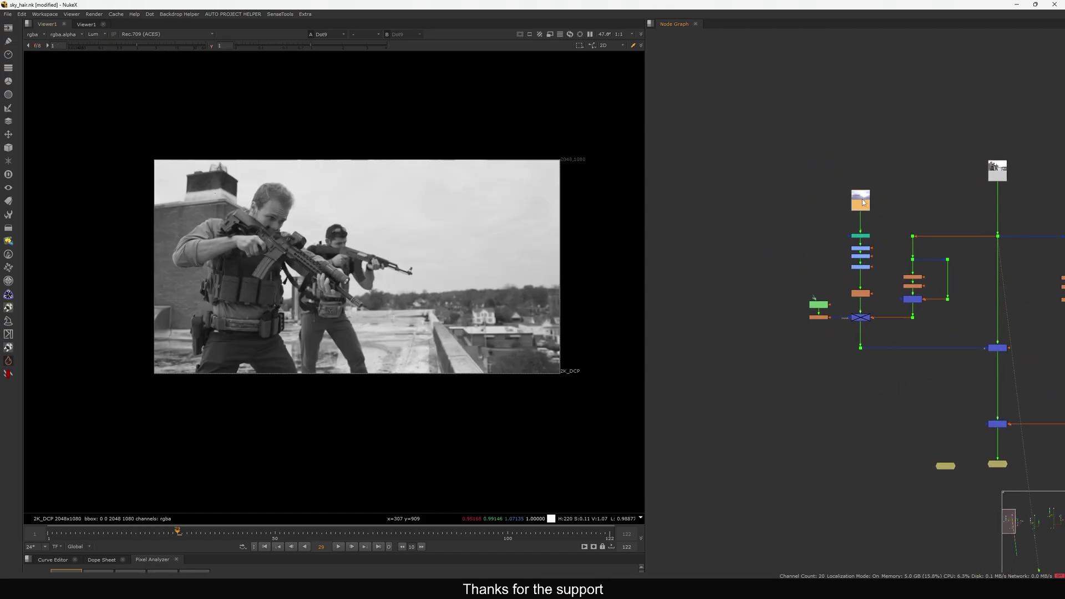
key("1")
left_click(859, 224)
key("y")
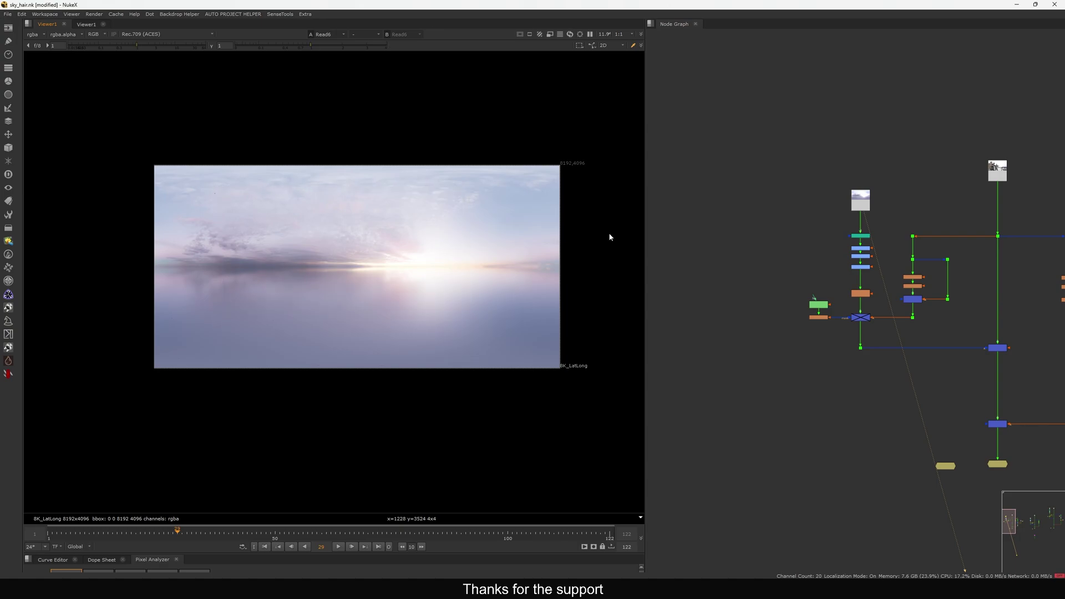
View the output of SphericalTransform3 below the sky panorama and open its properties.
scroll(884, 214, "up", 4)
left_click(916, 217)
key("1")
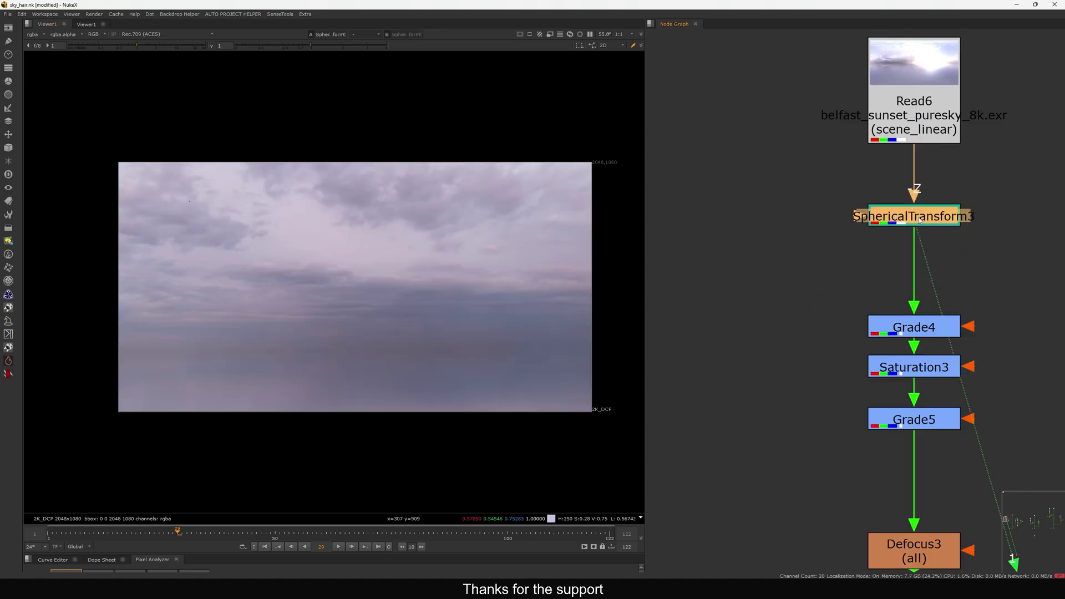
double_click(923, 221)
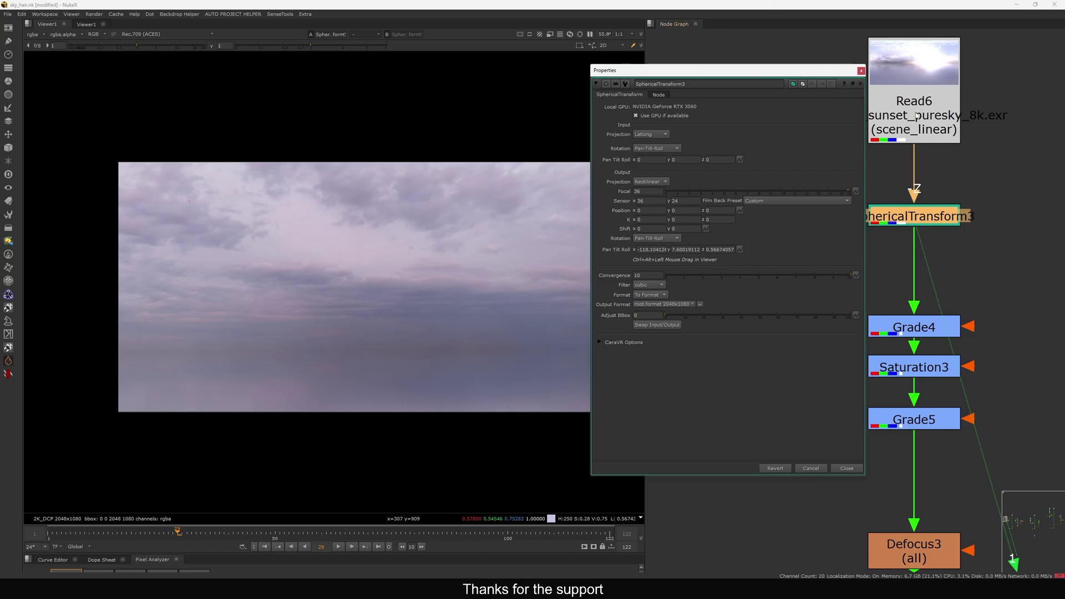
View the original Read6 sky panorama again and close the SphericalTransform3 properties.
left_click_drag(885, 127, 889, 129)
key("1")
left_click(935, 143)
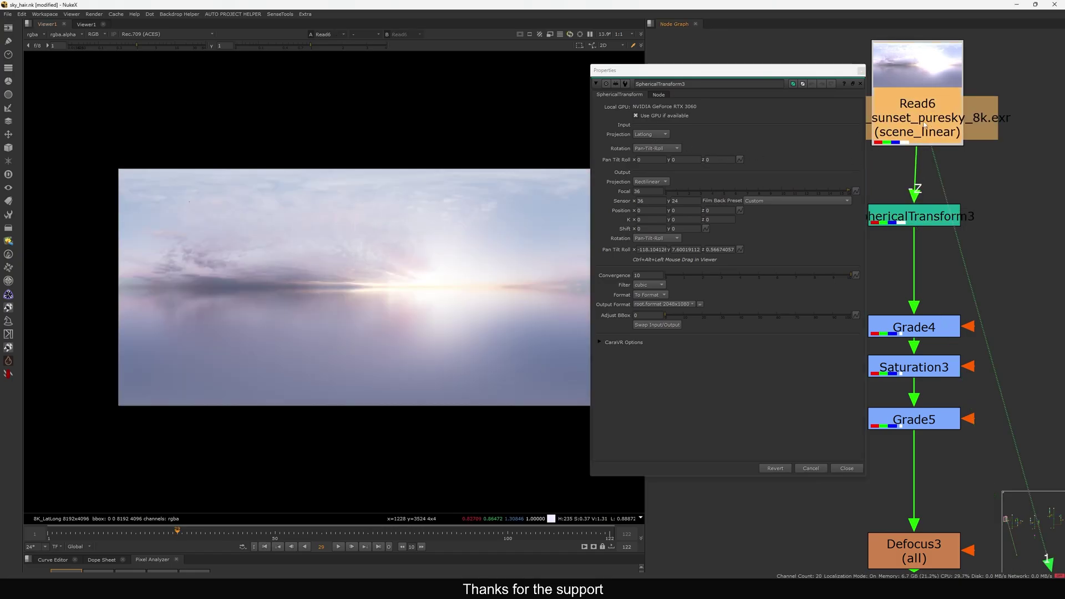
left_click(888, 161)
left_click(894, 167)
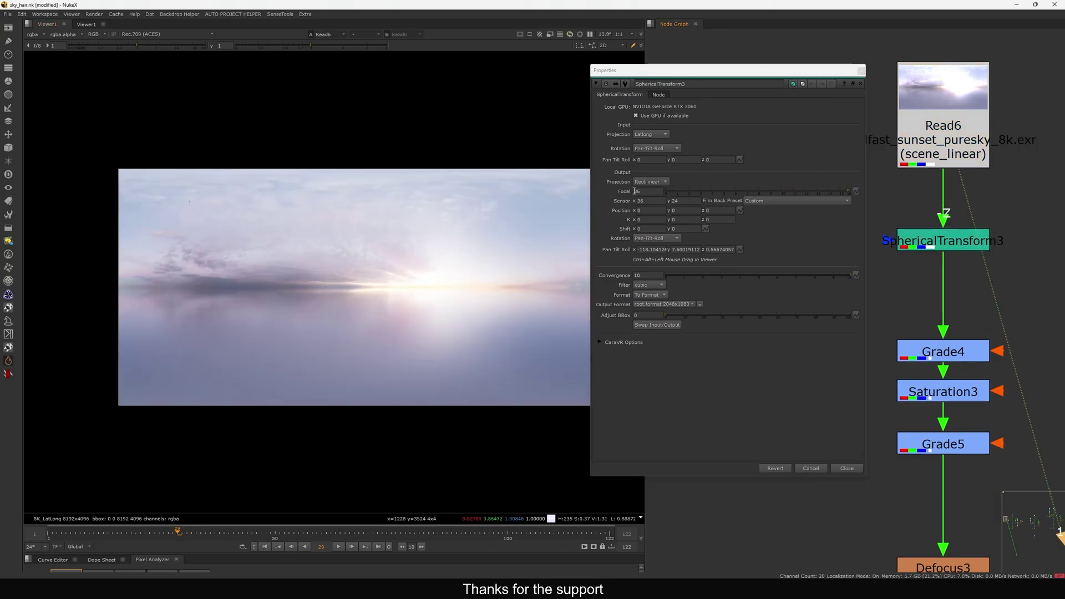
left_click(846, 466)
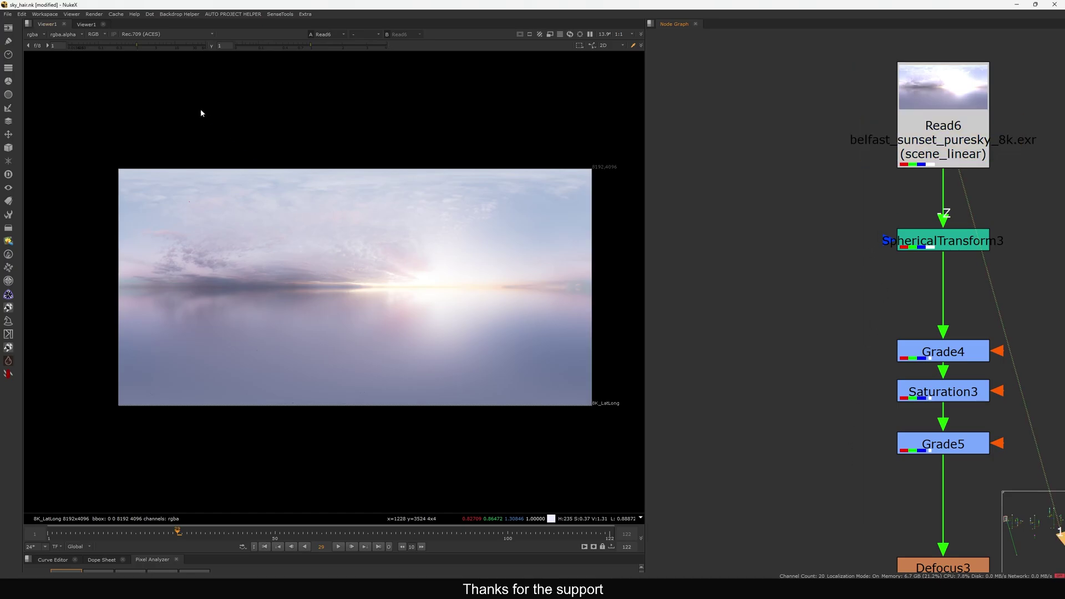
Lower the viewer gain to 0.22 to inspect the panorama's range and view SphericalTransform3 at that exposure.
left_click_drag(134, 48, 112, 48)
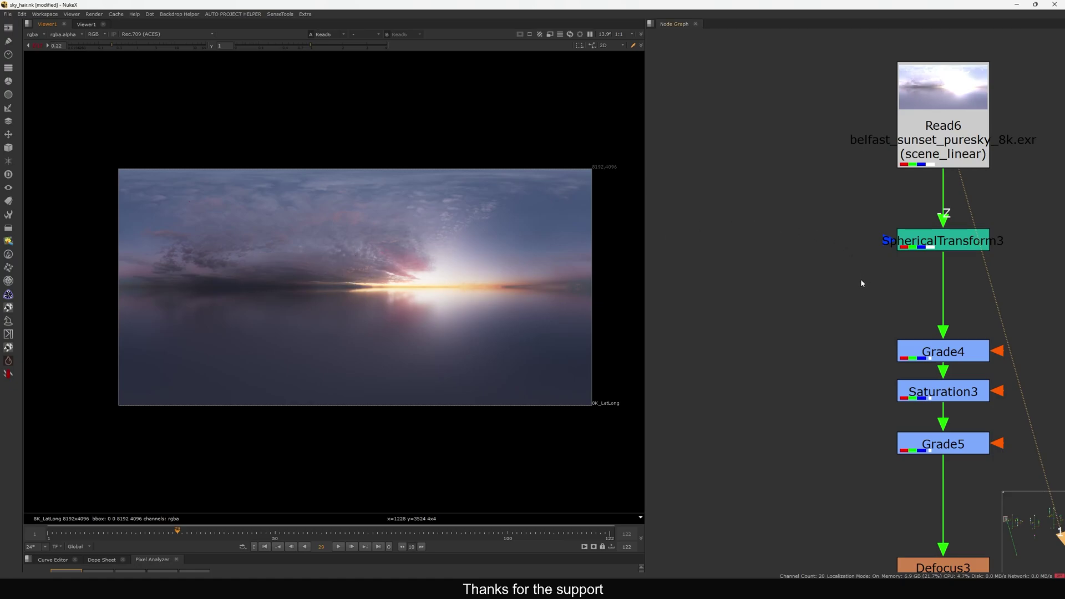
left_click(936, 246)
key("1")
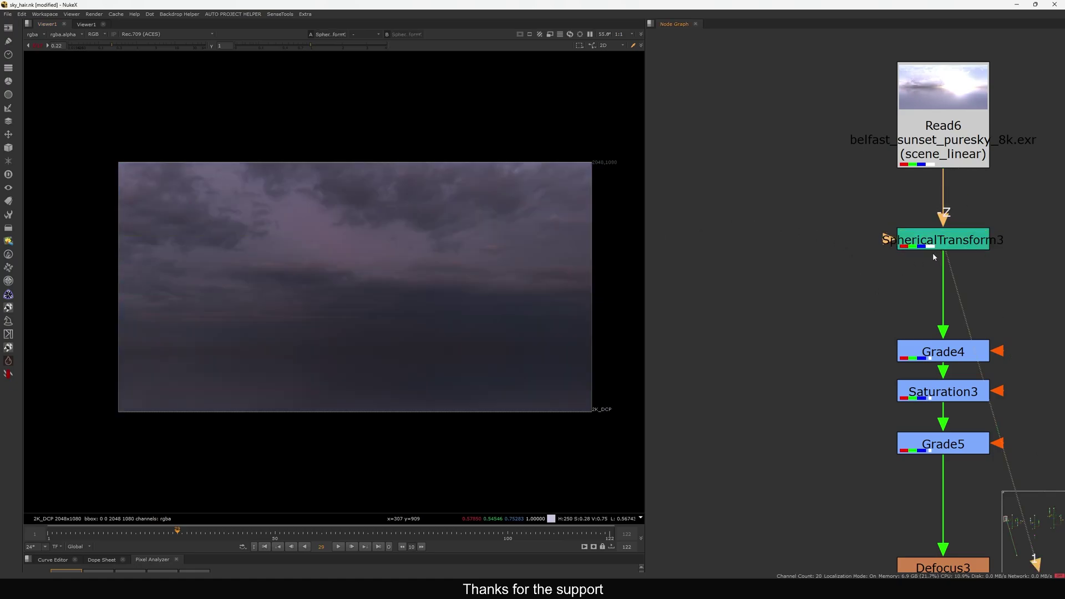
Add another SphericalTransform node beside SphericalTransform3 and connect its input to the Read6 sky panorama.
left_click(909, 277)
key("Tab")
type("sphere")
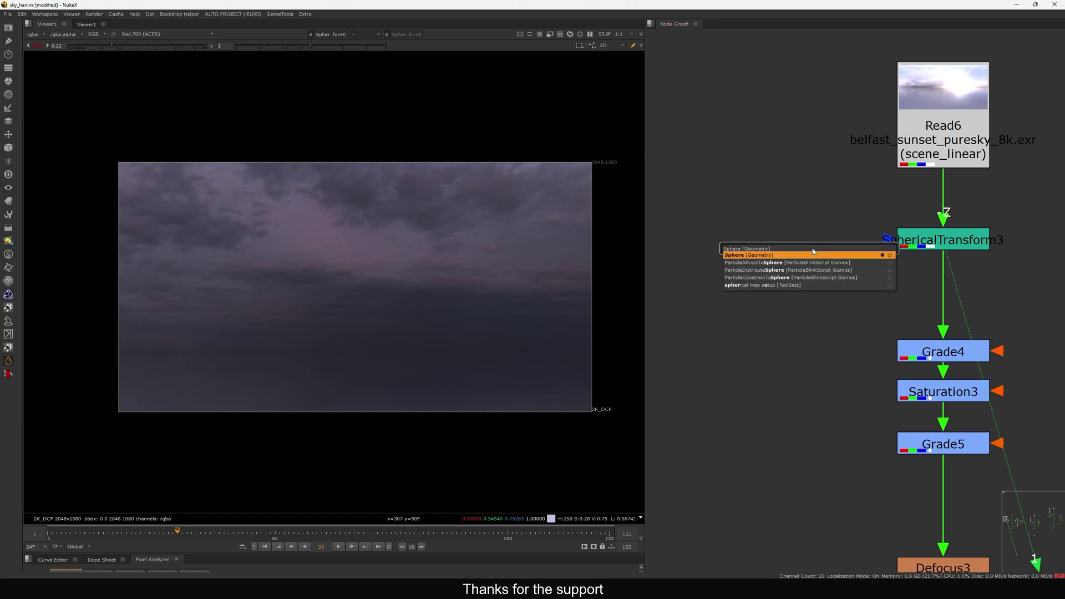
key("Down")
key("Down")
key("Down")
key("Down")
key("Return")
middle_click_drag(823, 234, 844, 232)
left_click_drag(806, 219, 953, 155)
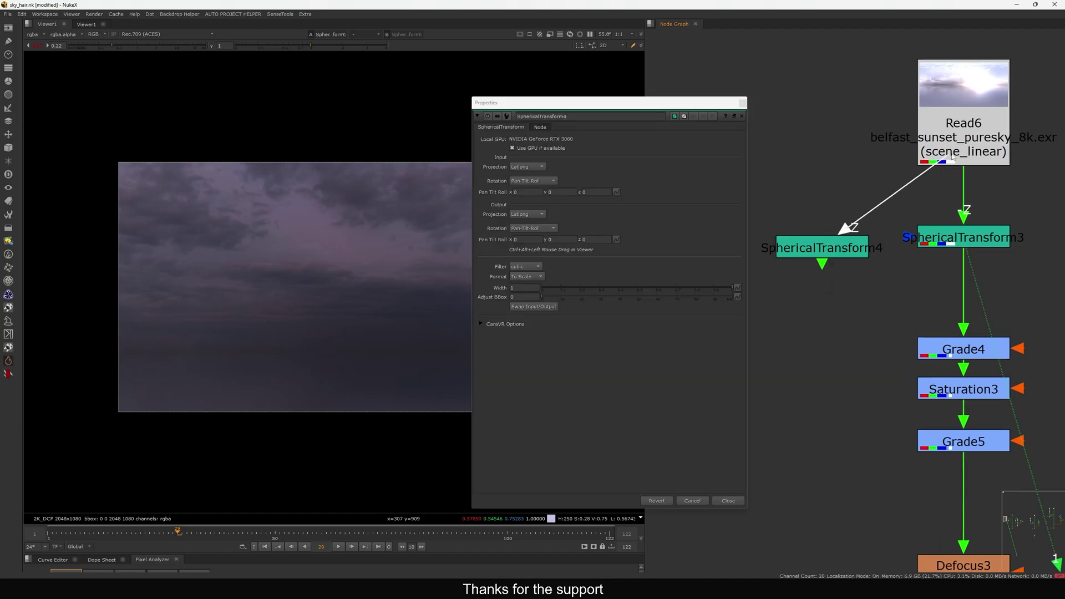
View the new SphericalTransform4 and set its output projection to Rectilinear and its format to To Format.
middle_click_drag(831, 147, 874, 130)
left_click_drag(866, 233, 868, 220)
key("1")
left_click_drag(613, 103, 672, 52)
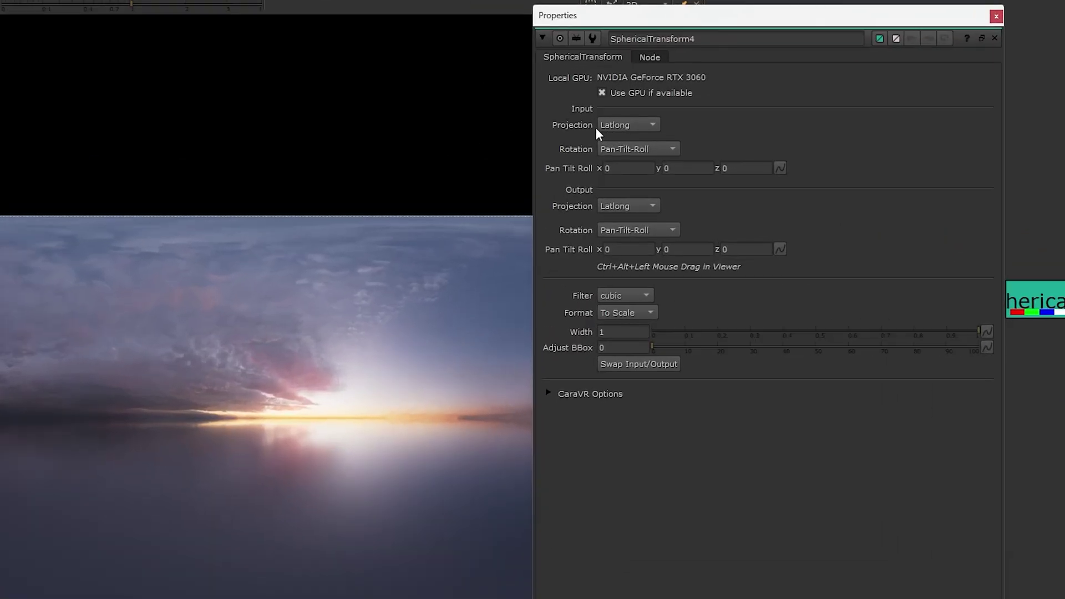
left_click(615, 210)
left_click(644, 237)
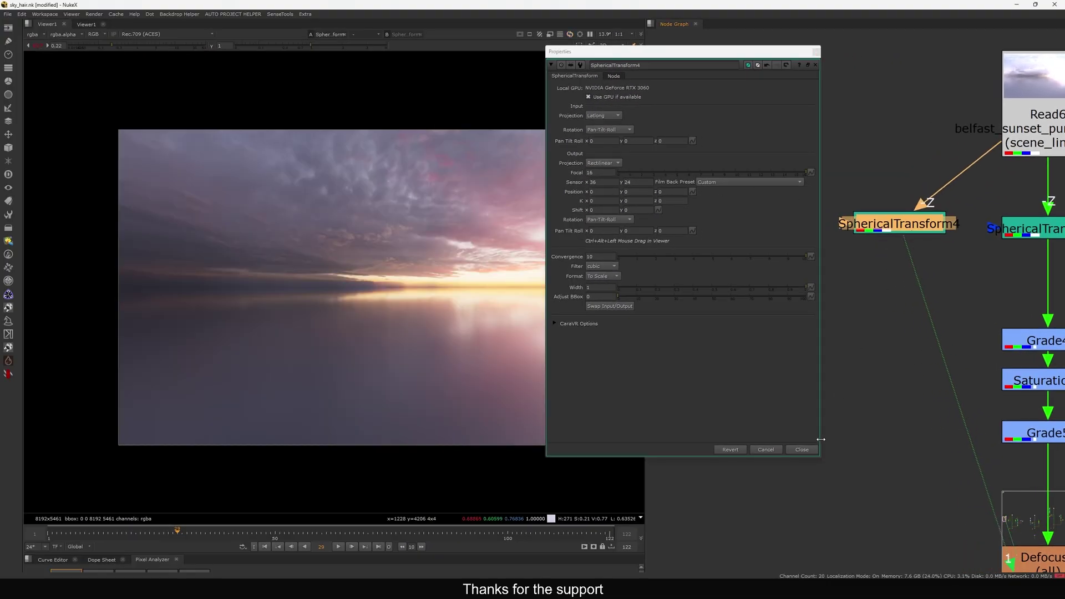
left_click(803, 450)
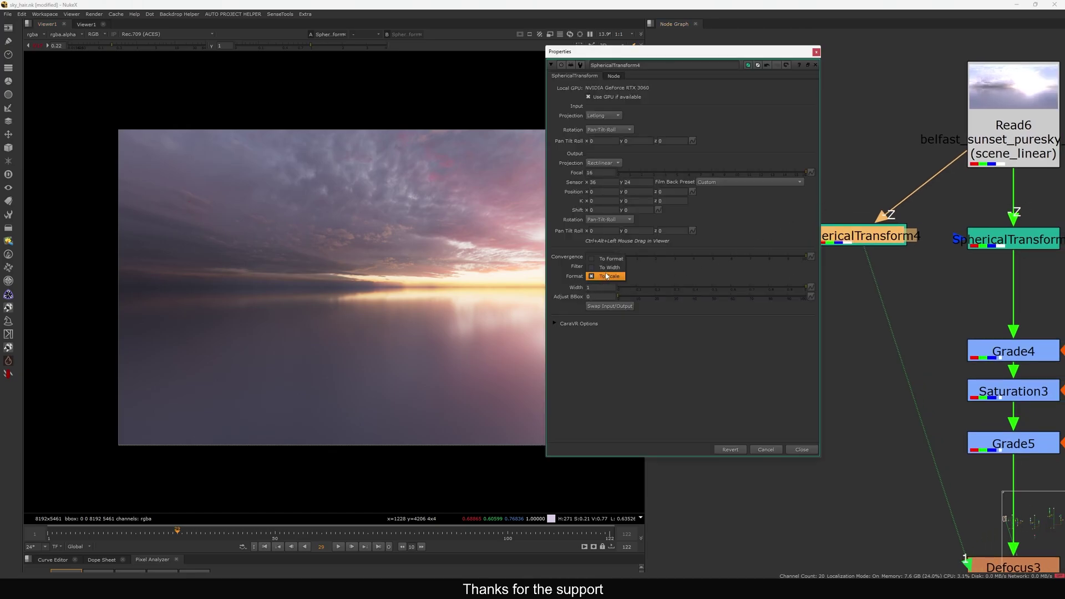
left_click(614, 261)
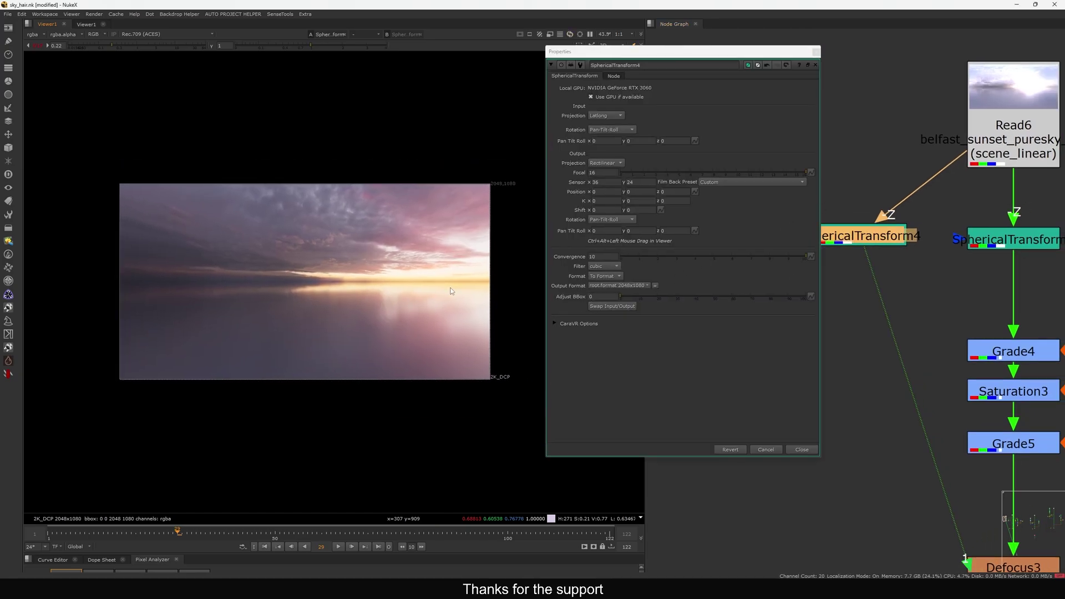
Compare the viewer output of SphericalTransform3 with that of SphericalTransform4.
middle_click_drag(920, 259, 894, 254)
left_click(976, 252)
key("1")
left_click(885, 249)
key("1")
left_click(884, 249)
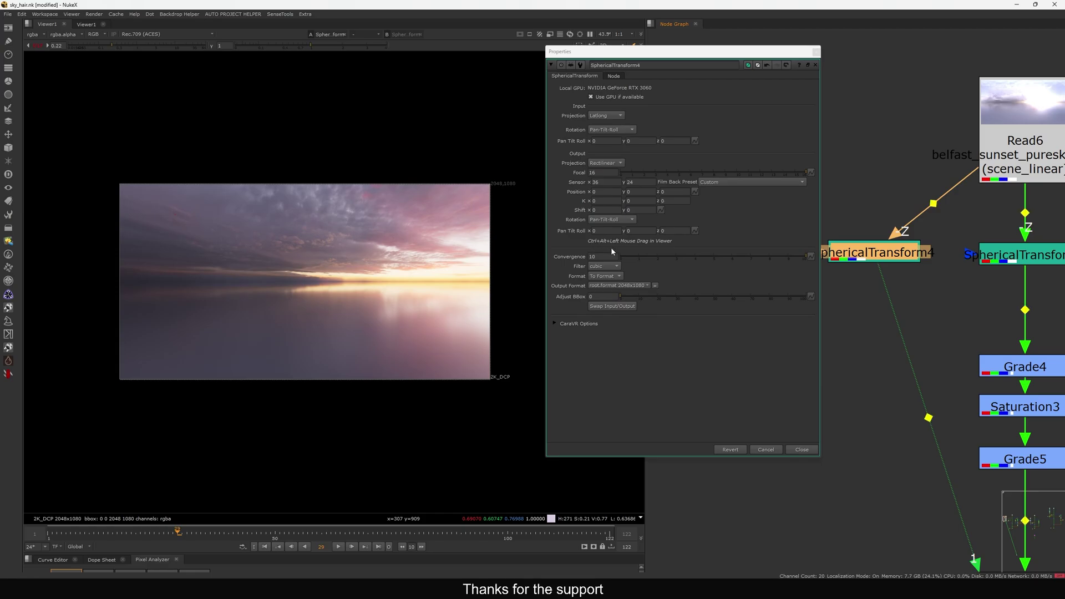
Rotate SphericalTransform4's output view freehand to a darker cloudy part of the sky, check its Pan Tilt Roll values and close its properties.
mouse_move(342, 282)
left_mouse_down("ctrl+alt")
mouse_move(328, 279)
mouse_move(348, 255)
mouse_move(352, 284)
left_mouse_up("ctrl+alt")
left_click_drag(413, 272, 367, 288, "ctrl+alt")
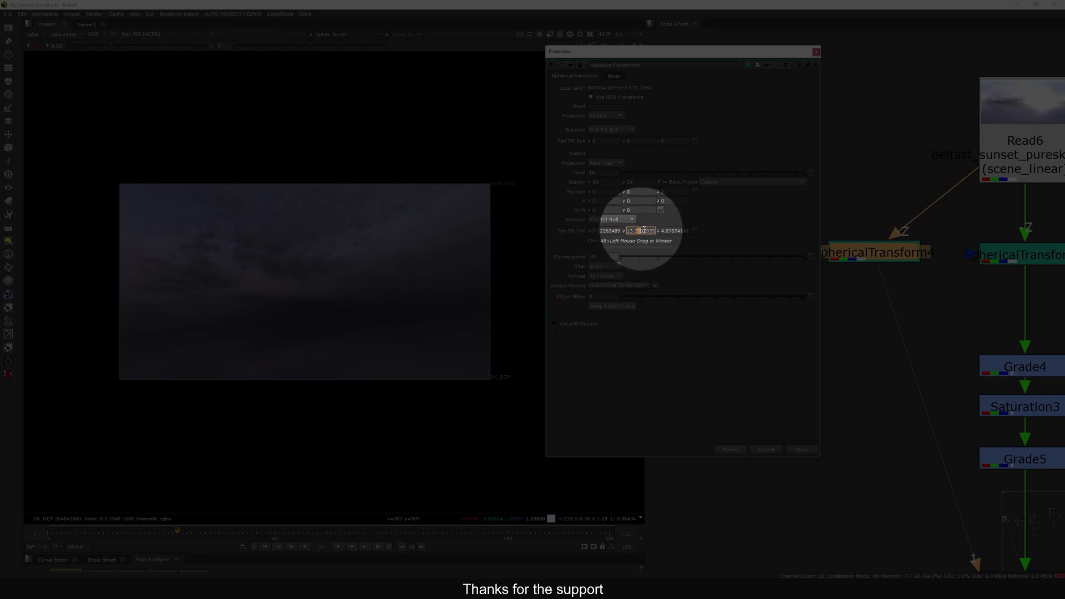
mouse_move(668, 230)
left_mouse_down()
mouse_move(680, 229)
mouse_move(628, 231)
mouse_move(665, 230)
left_mouse_up()
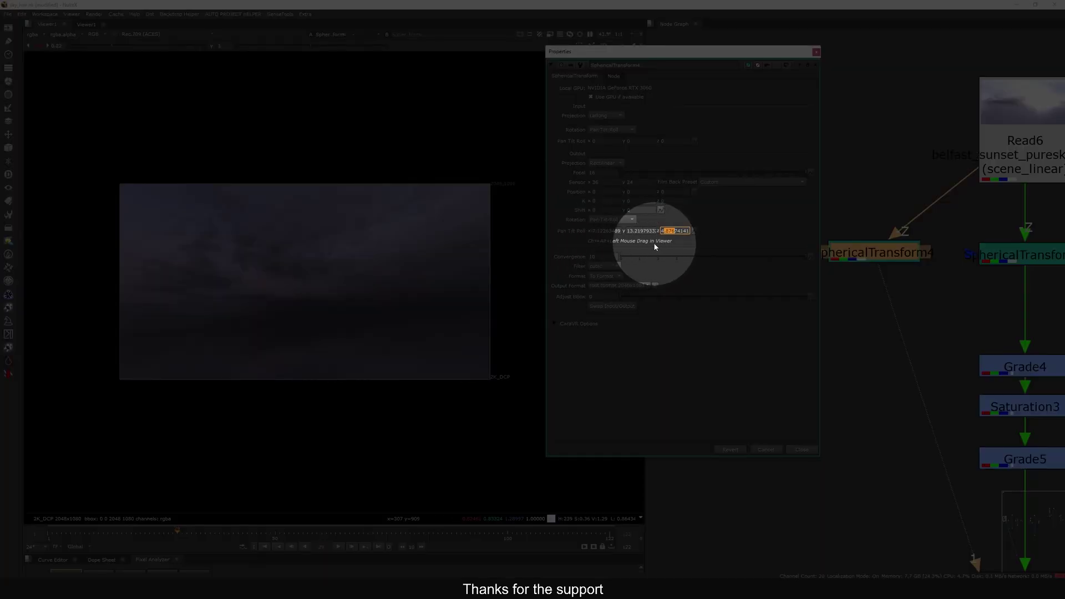
middle_click_drag(855, 455, 788, 453)
left_click(797, 450)
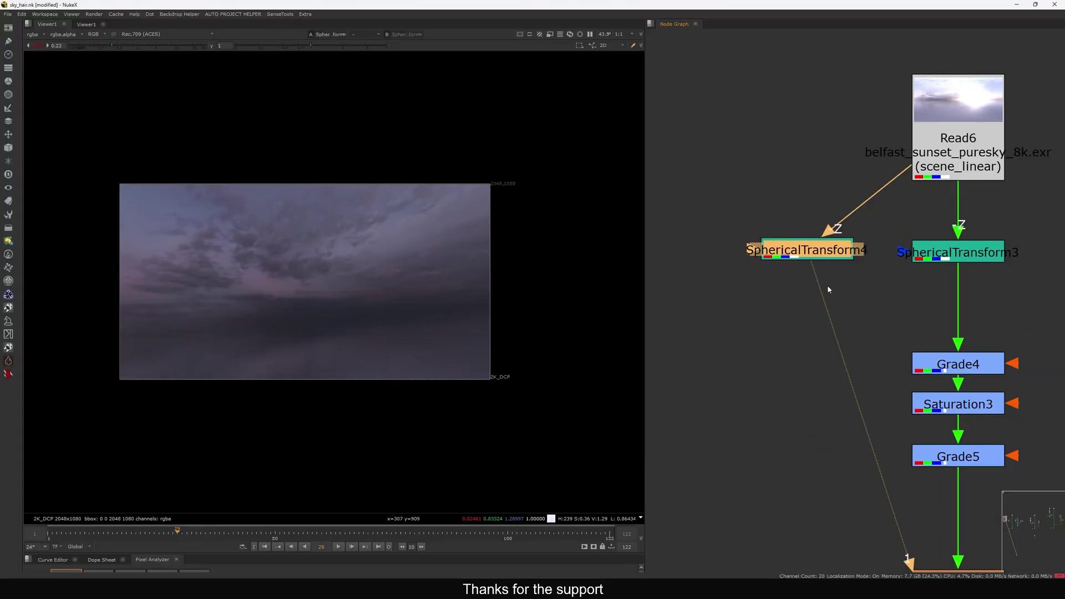
Delete SphericalTransform4 and view the output of SphericalTransform3 with the viewer gain reset to 1.
left_click_drag(824, 252, 789, 253)
key("Delete")
middle_click_drag(880, 268, 775, 277)
left_click(838, 263)
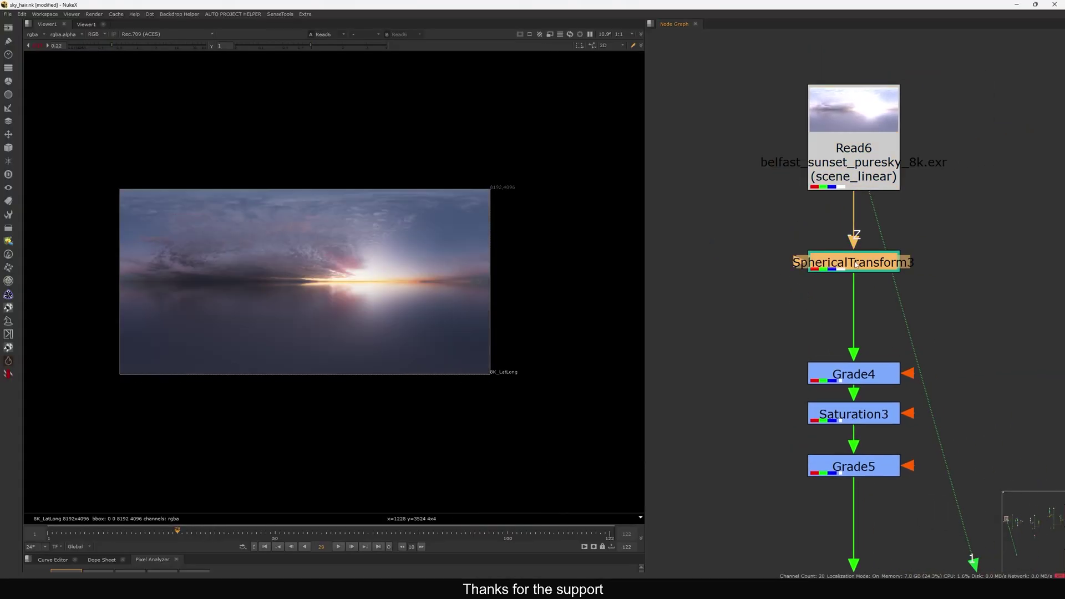
key("1")
left_click_drag(256, 259, 466, 371)
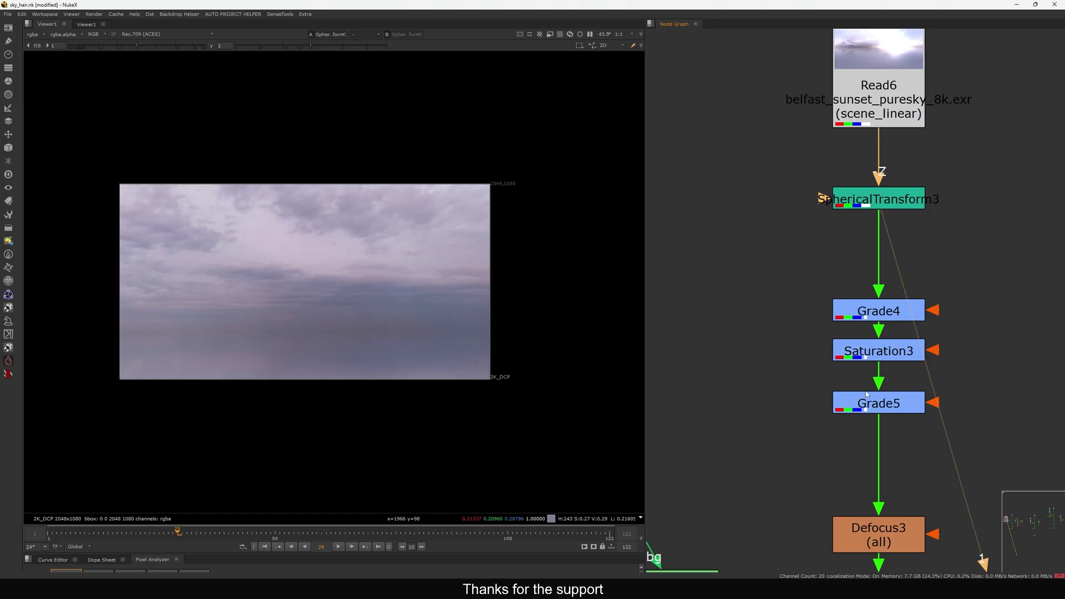
View the sky after Grade5 and after Defocus3.
left_click_drag(883, 401, 877, 403)
key("1")
scroll(894, 322, "down", 2)
middle_click_drag(894, 327, 891, 254)
left_click(878, 401)
left_click_drag(878, 401, 878, 381)
key("1")
left_click(944, 461)
scroll(946, 477, "down", 2)
scroll(910, 347, "down", 1)
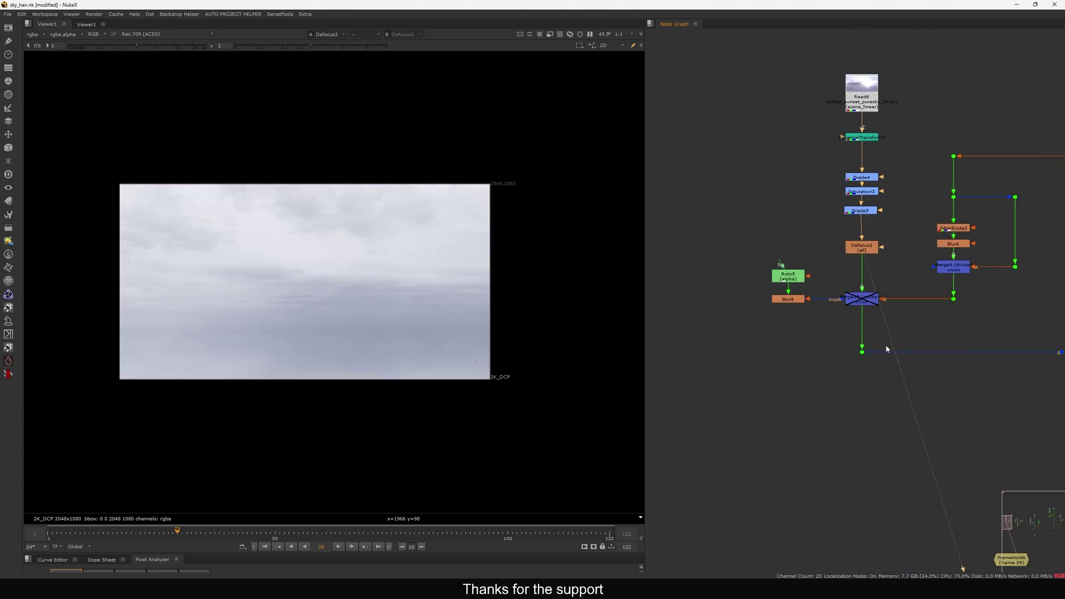
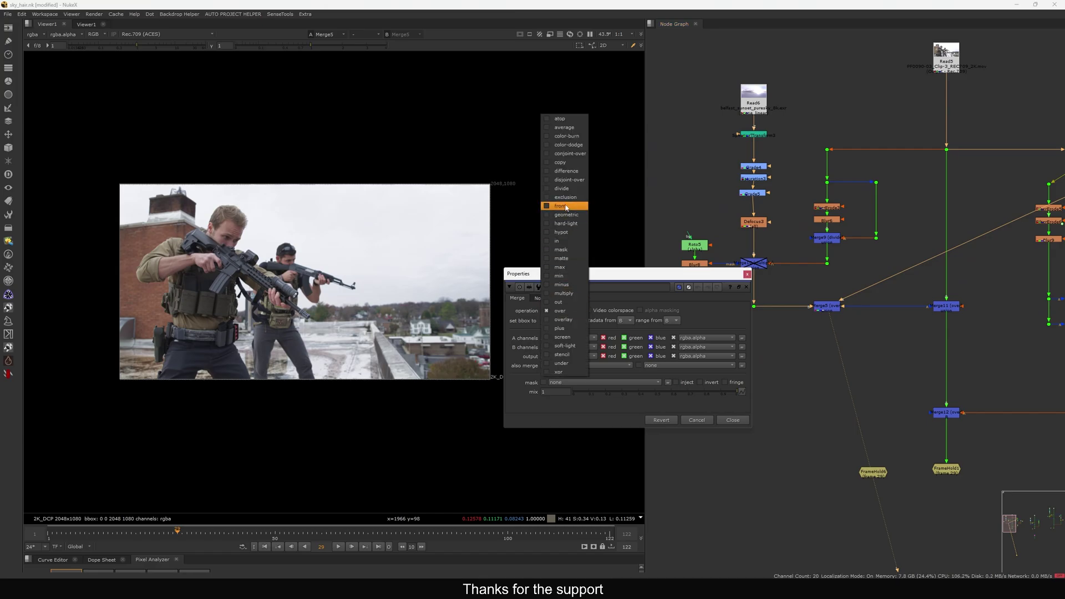
Try the mask operation on Merge5, switch it to stencil, and view the result with its properties closed.
left_click(560, 247)
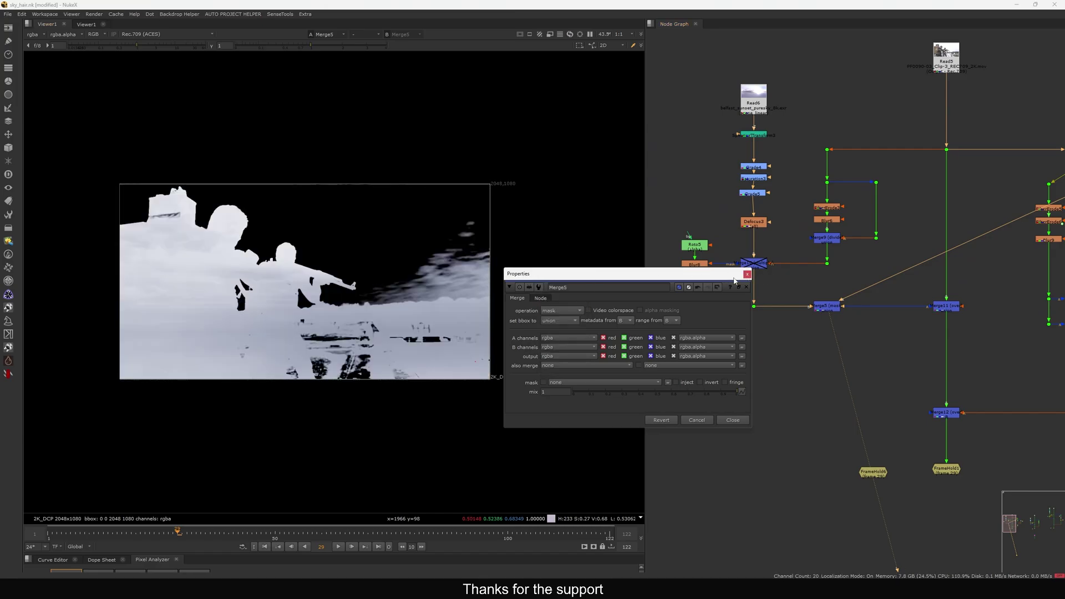
left_click(570, 311)
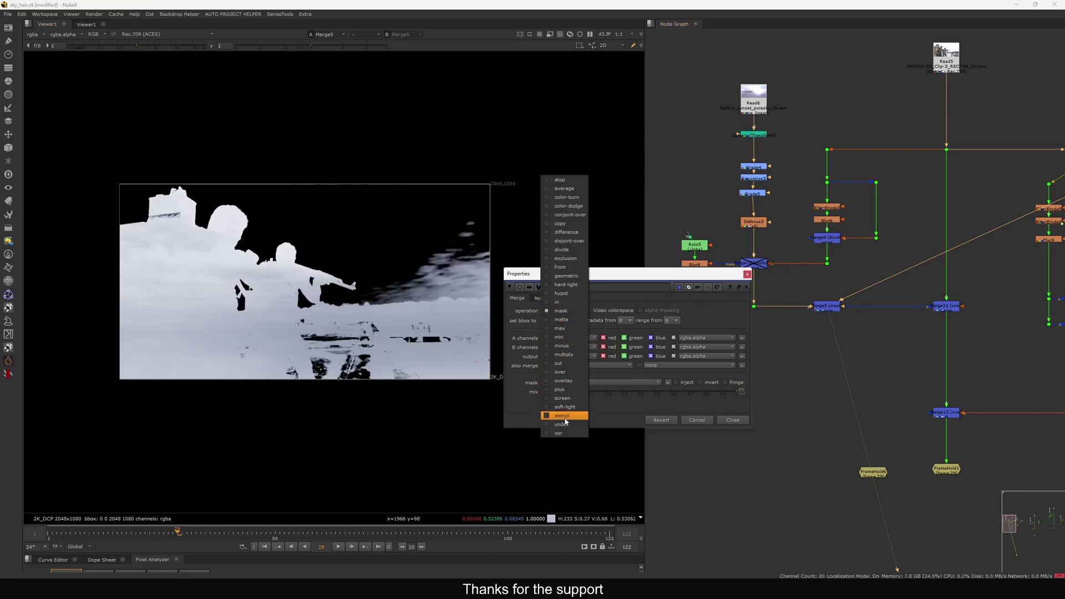
left_click(566, 421)
left_click(733, 420)
key("1")
Disable Merge11 and delete the stencil Merge5 between the sky branch and the main comp.
left_click(924, 332)
middle_click_drag(924, 332, 895, 343)
left_click_drag(949, 300, 887, 356)
key("d")
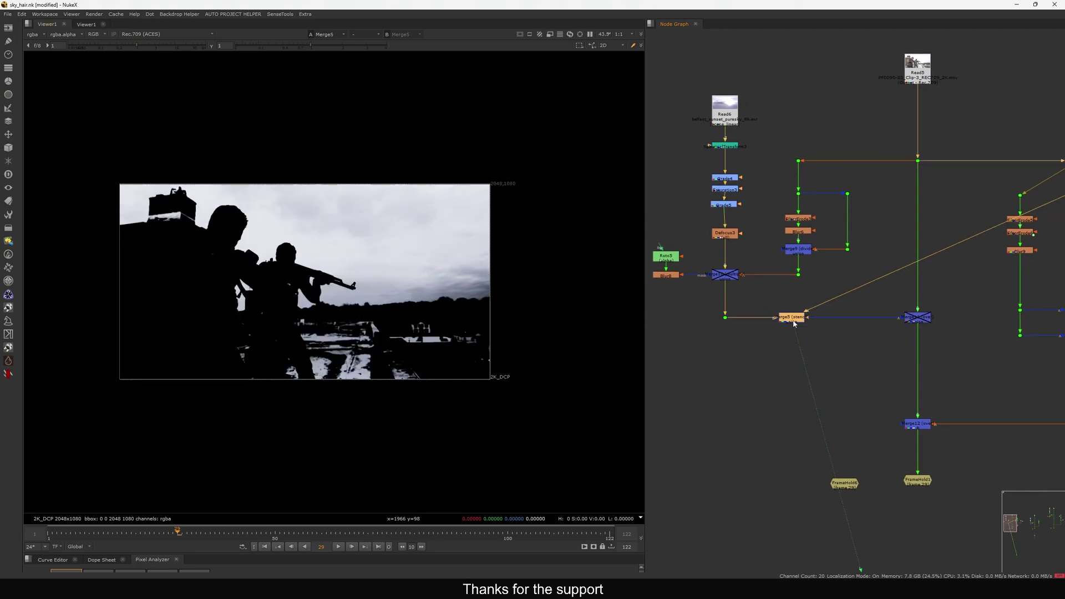
key("Delete")
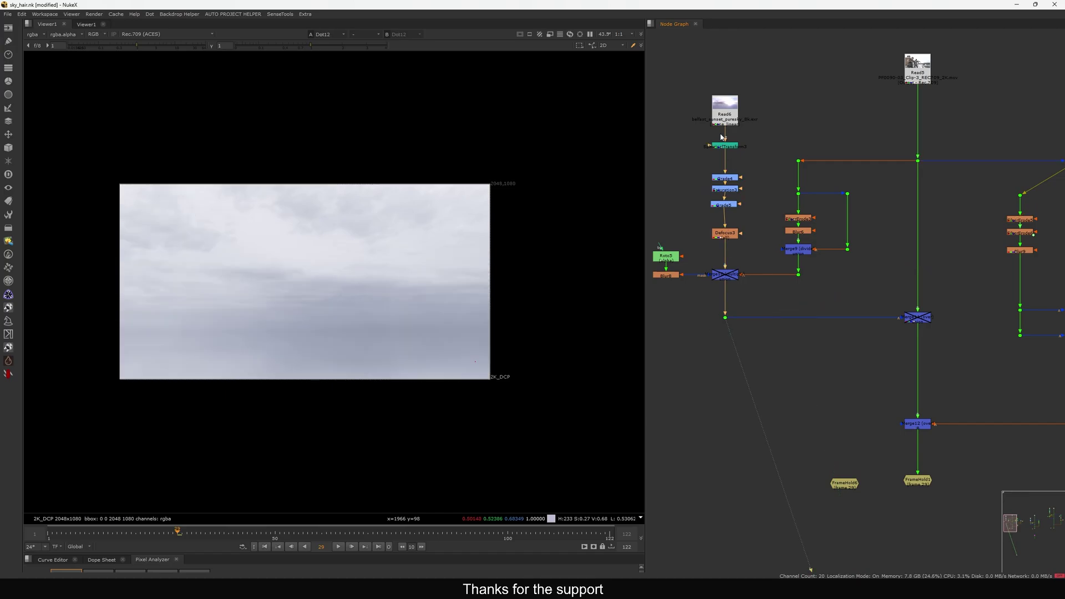
View the original Read5 plate and examine the chimney and the front man's hair against the sky up close.
left_click_drag(678, 75, 752, 220)
middle_click_drag(879, 97, 844, 170)
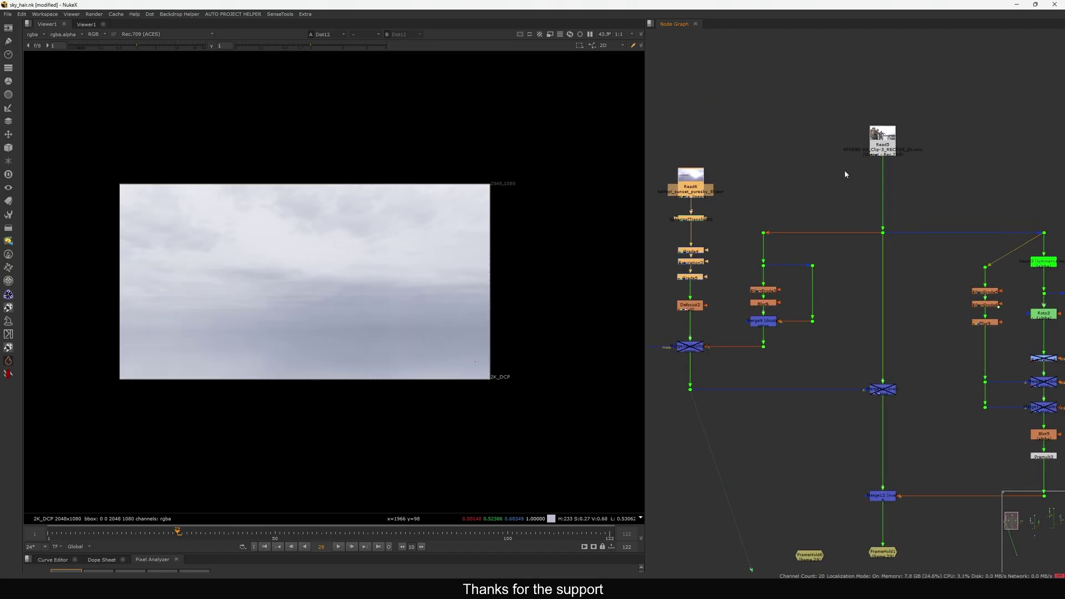
left_click(882, 146)
key("1")
middle_click_drag(373, 279, 484, 285)
scroll(323, 231, "up", 3)
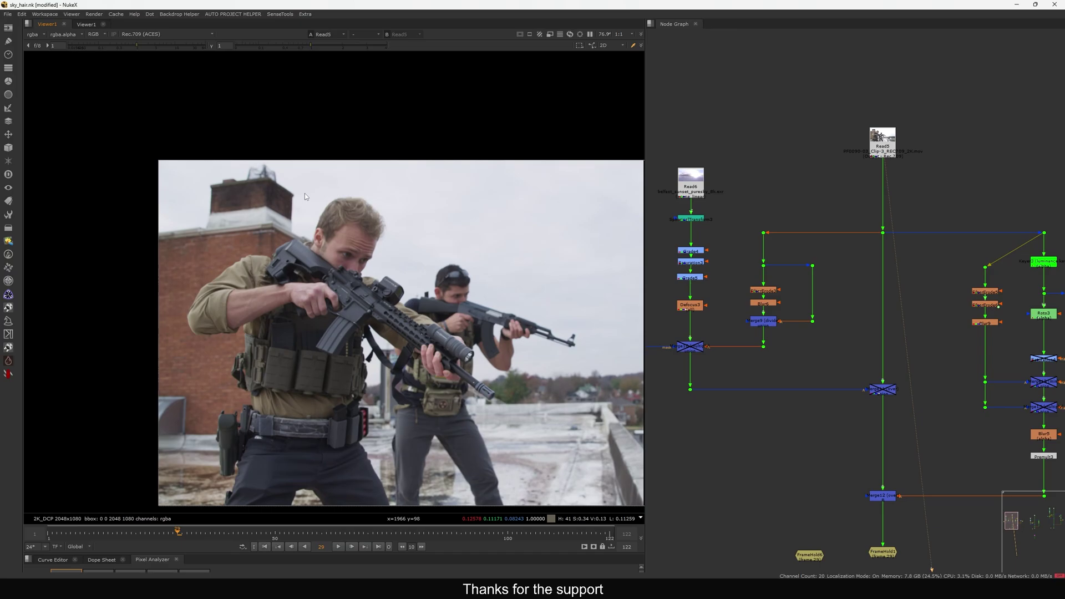
scroll(290, 216, "up", 6)
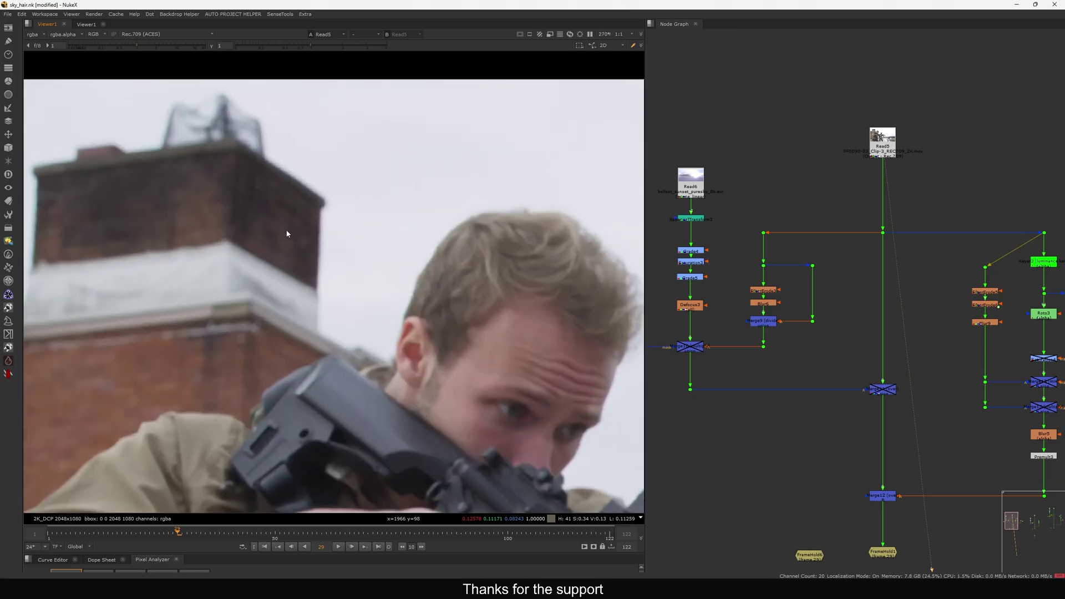
middle_click_drag(465, 262, 415, 250)
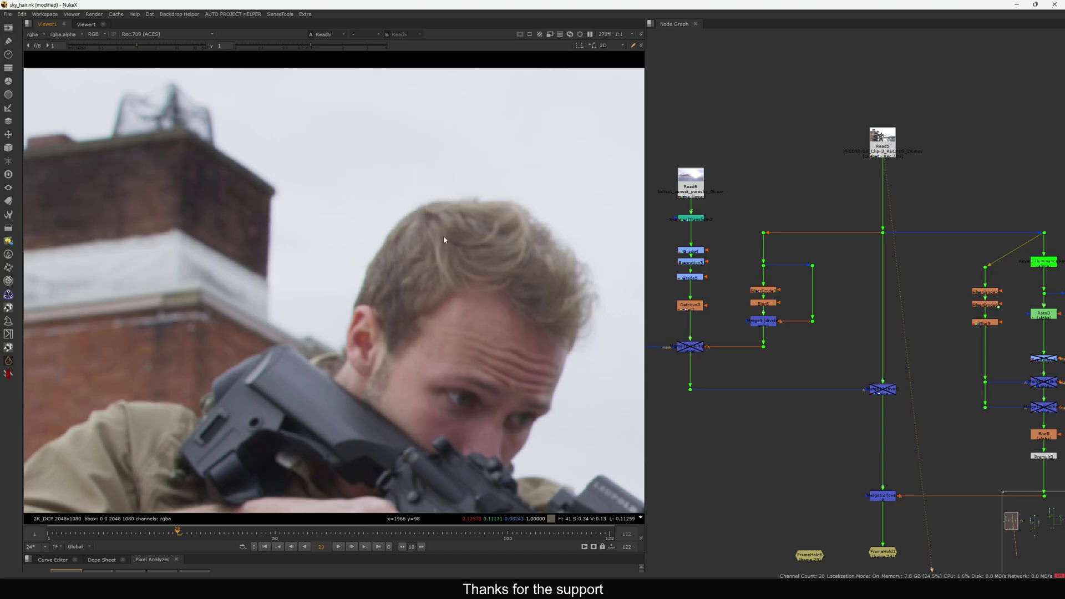
key("f")
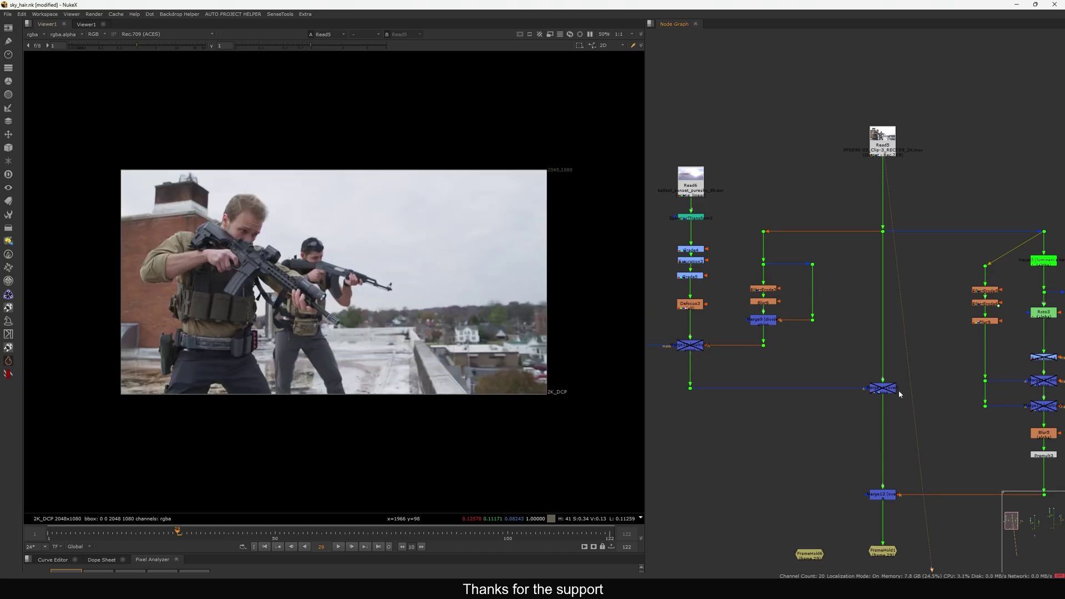
View Merge11 and toggle it on and off to compare the replacement sky with the plate.
middle_click_drag(900, 393, 880, 360)
left_click_drag(910, 330, 822, 408)
key("d")
key("1")
left_click(816, 395)
middle_click_drag(814, 394, 845, 353)
left_click(893, 298)
key("d")
key("d")
key("d")
middle_click_drag(1061, 211, 928, 238)
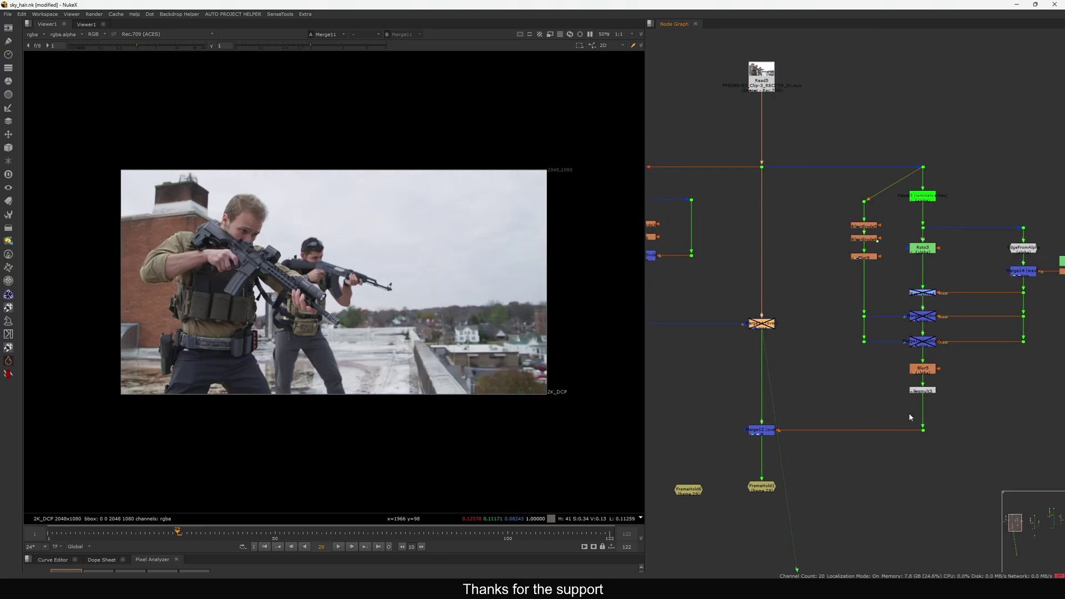
View the keyed foreground at the dot feeding Merge12.
left_click(923, 430)
key("1")
middle_click_drag(845, 438, 909, 353)
View the output of Merge12 and enable Merge11 to put the new sky behind the foreground.
left_click_drag(855, 343, 784, 384)
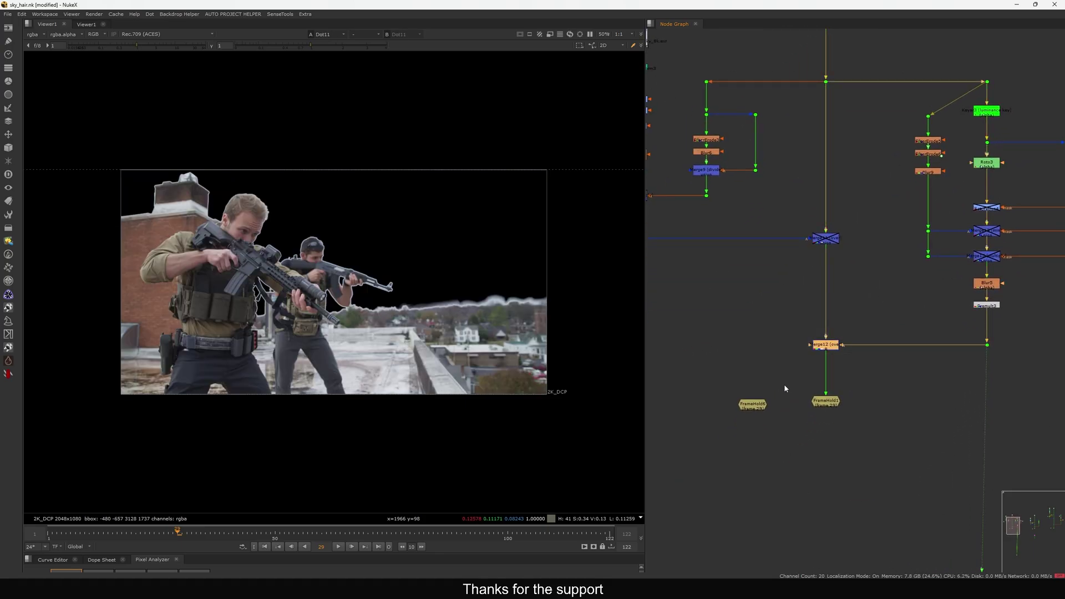
key("1")
middle_click_drag(833, 230, 849, 236)
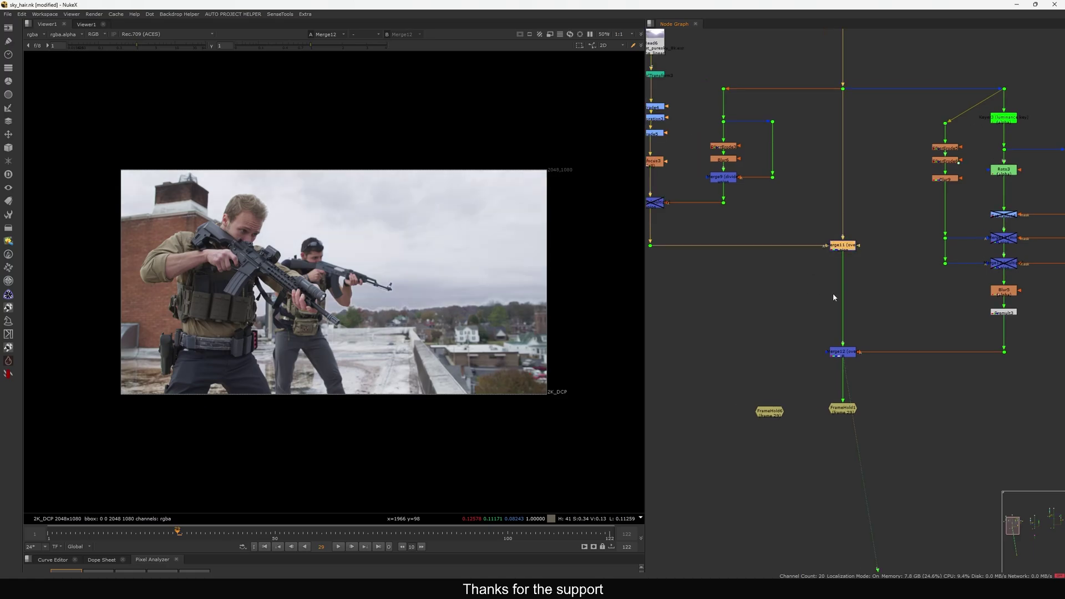
key("d")
Select the disabled nodes in the foreground key branch.
middle_click_drag(953, 301, 875, 315)
middle_click_drag(892, 254, 820, 250)
left_click(908, 211)
left_click_drag(908, 211, 768, 292)
View the sky branch's output at the dot feeding the A input of Merge11.
middle_click_drag(666, 332, 912, 342)
scroll(912, 343, "down", 1)
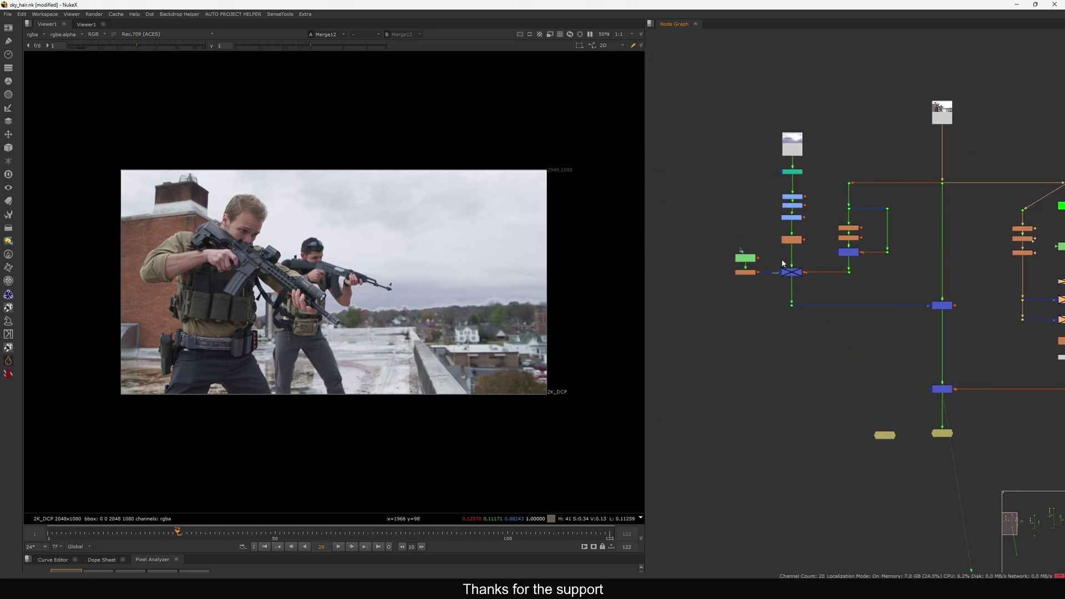
scroll(782, 258, "up", 3)
middle_click_drag(782, 230, 807, 300)
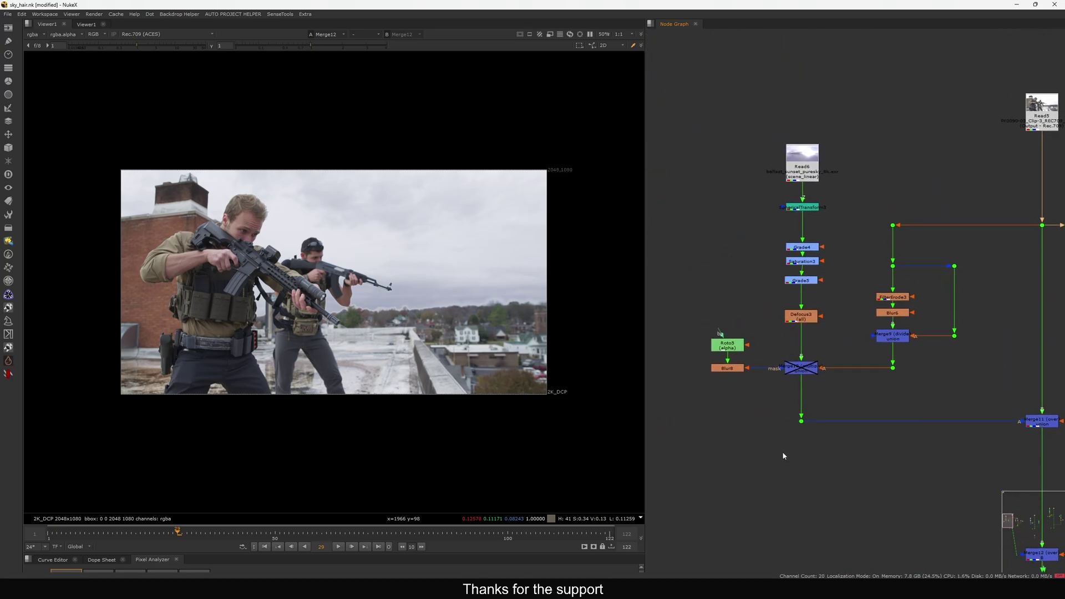
left_click_drag(771, 463, 831, 404)
key("1")
View the plate at the dot above FilterErode3 and examine its original sky more closely.
left_click(860, 361)
middle_click_drag(861, 359, 837, 369)
scroll(885, 320, "up", 2)
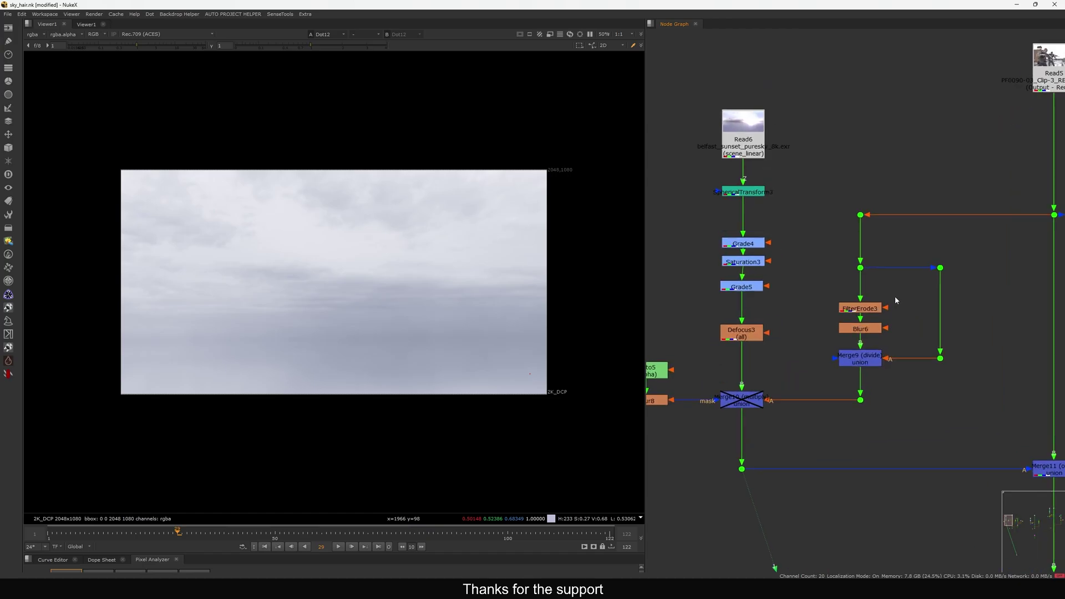
left_click(870, 297)
left_click_drag(904, 172, 821, 235)
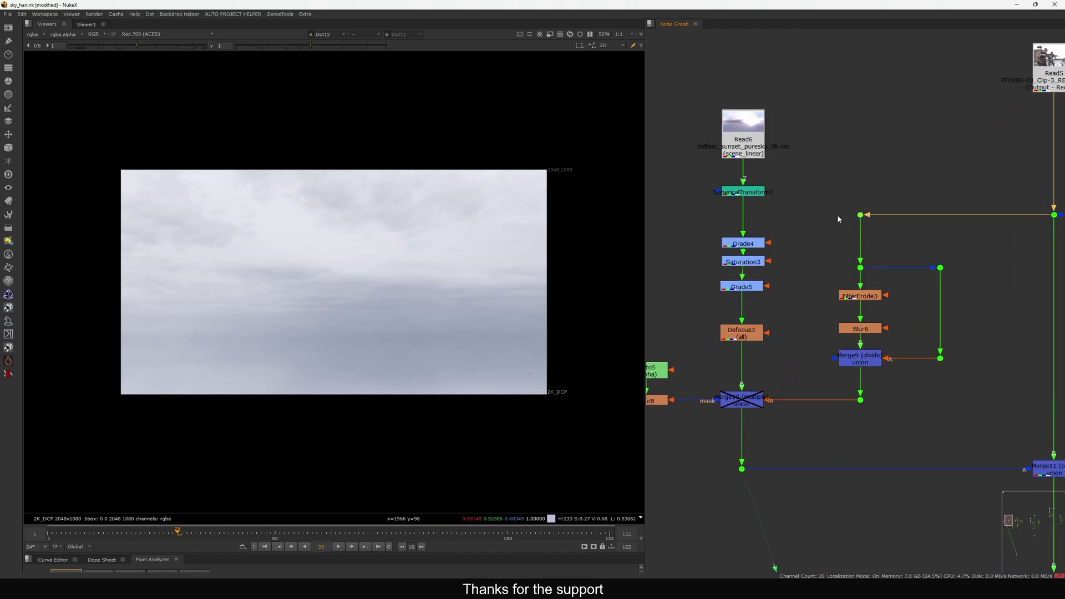
key("1")
scroll(293, 179, "up", 3)
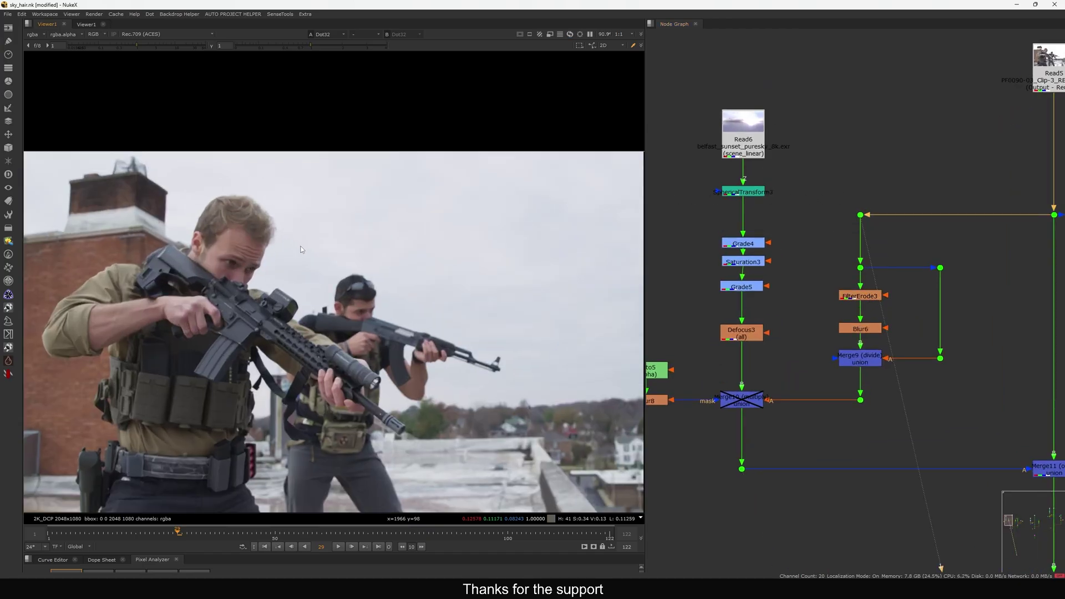
View the new sky again at the dot feeding Merge11, followed by Merge11's own output.
middle_click_drag(785, 438, 801, 423)
left_click_drag(802, 423, 735, 480)
key("1")
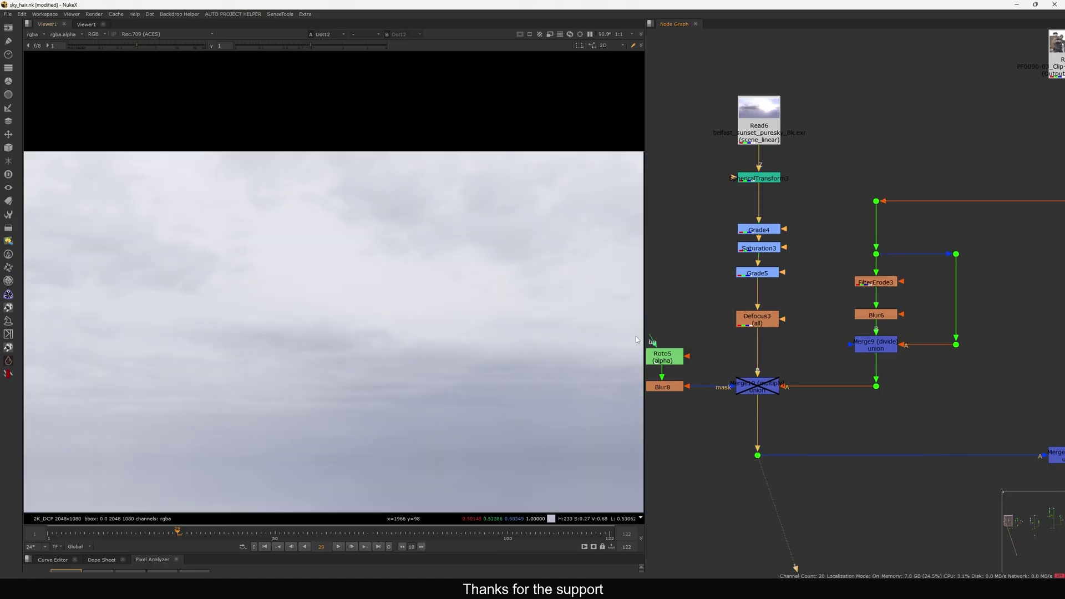
middle_click_drag(865, 421, 760, 336)
left_click_drag(1004, 358, 904, 418)
left_click_drag(1015, 346, 912, 414)
key("1")
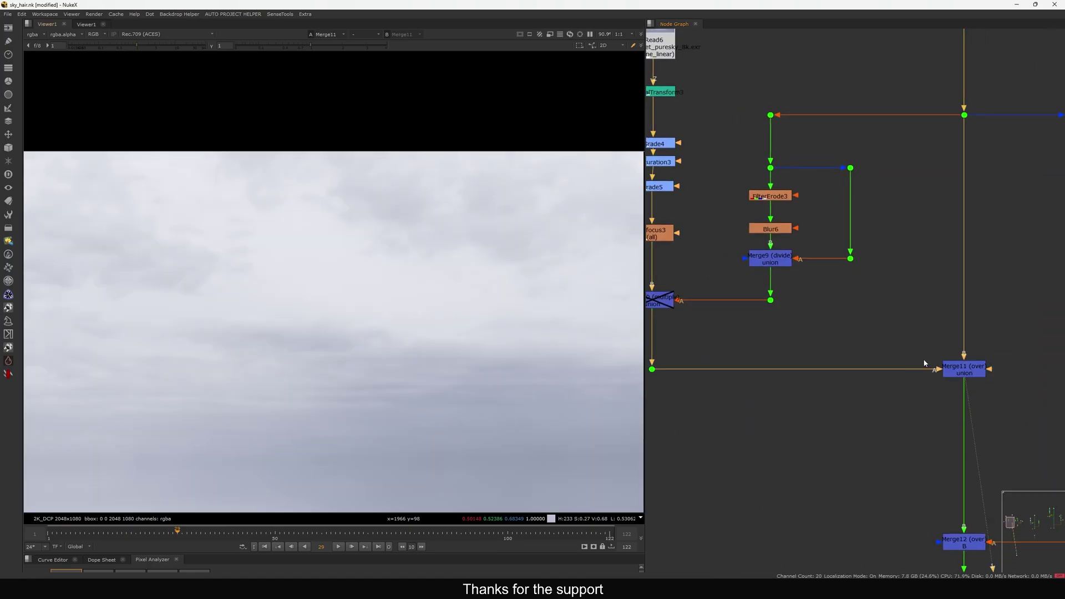
View the plate at the start of the divide branch, stepping through FilterErode3 and Blur6.
middle_click_drag(851, 298, 960, 340)
left_click_drag(933, 129, 833, 201)
key("1")
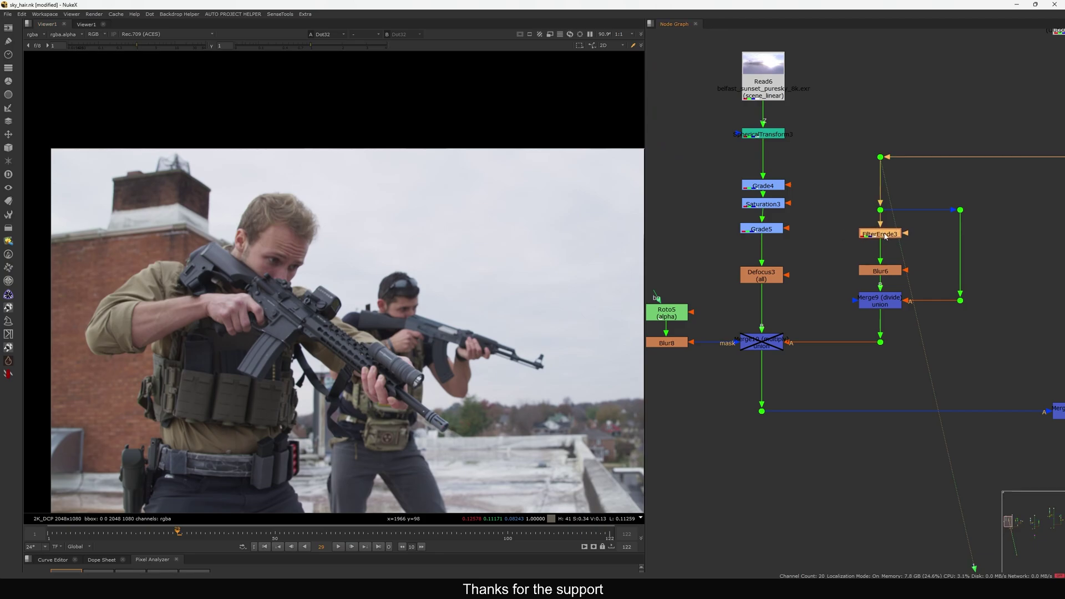
key("1")
left_click_drag(886, 273, 886, 263)
key("1")
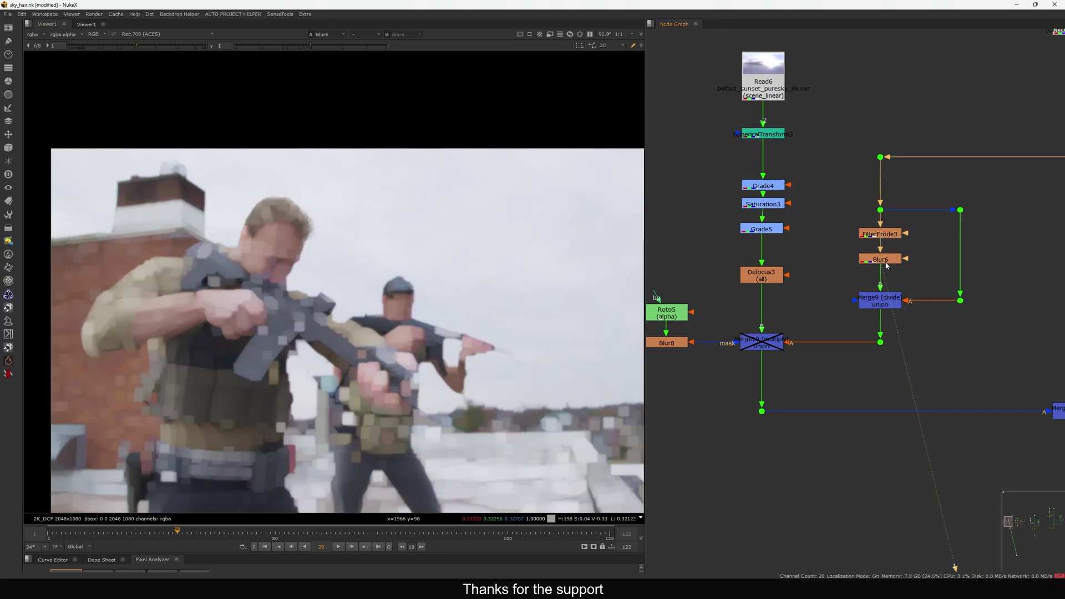
View the output of the Merge9 divide and examine the edge detail around the front man's head.
left_click(961, 210)
key("1")
key("1")
left_click(850, 322)
middle_click_drag(850, 322, 877, 307)
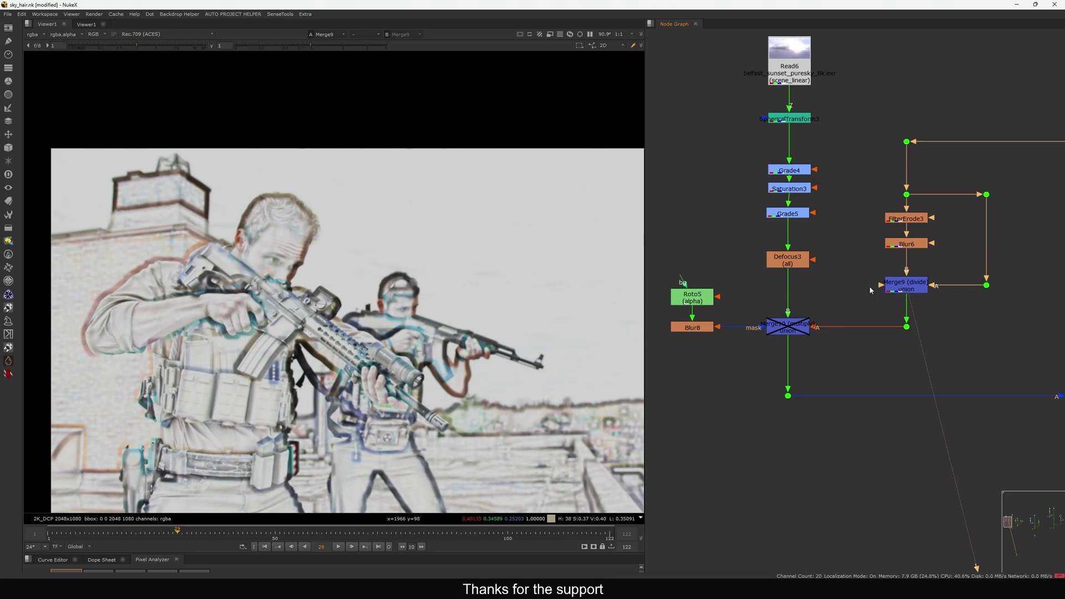
scroll(278, 228, "up", 5)
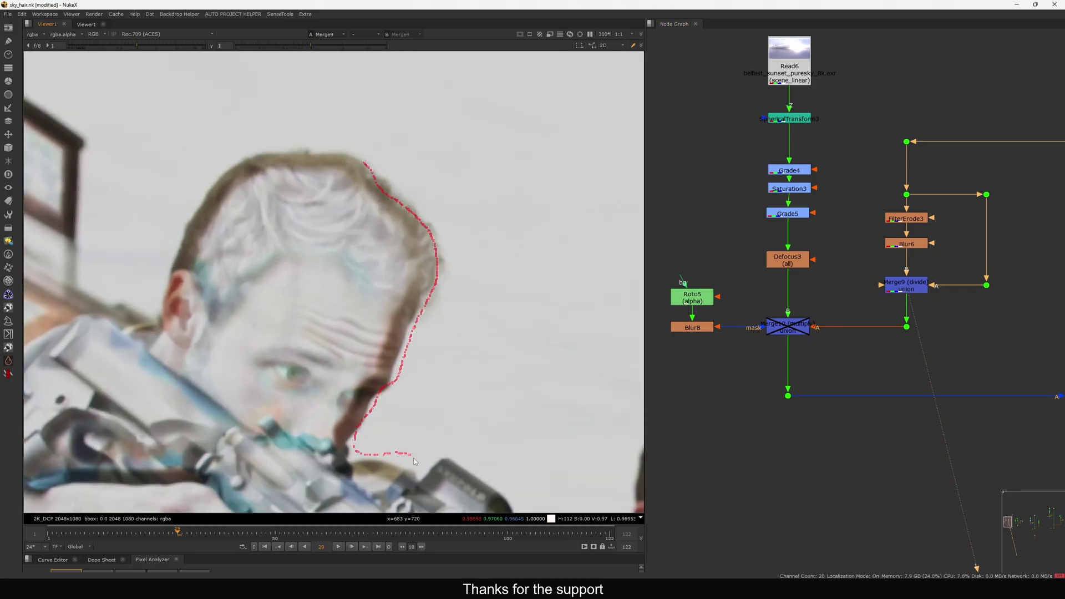
Enable the Merge10 multiply and toggle it while viewing its output to compare the sky with and without the divided detail.
left_click(788, 327)
middle_click_drag(788, 327, 686, 247)
key("d")
key("1")
left_click(768, 337)
key("d")
key("d")
scroll(446, 321, "down", 8)
key("d")
key("d")
View Merge11's output and toggle that merge off and on to compare the original plate with the detailed sky.
left_click(996, 314)
key("1")
middle_click_drag(1001, 328, 954, 330)
left_click_drag(1010, 281, 877, 383)
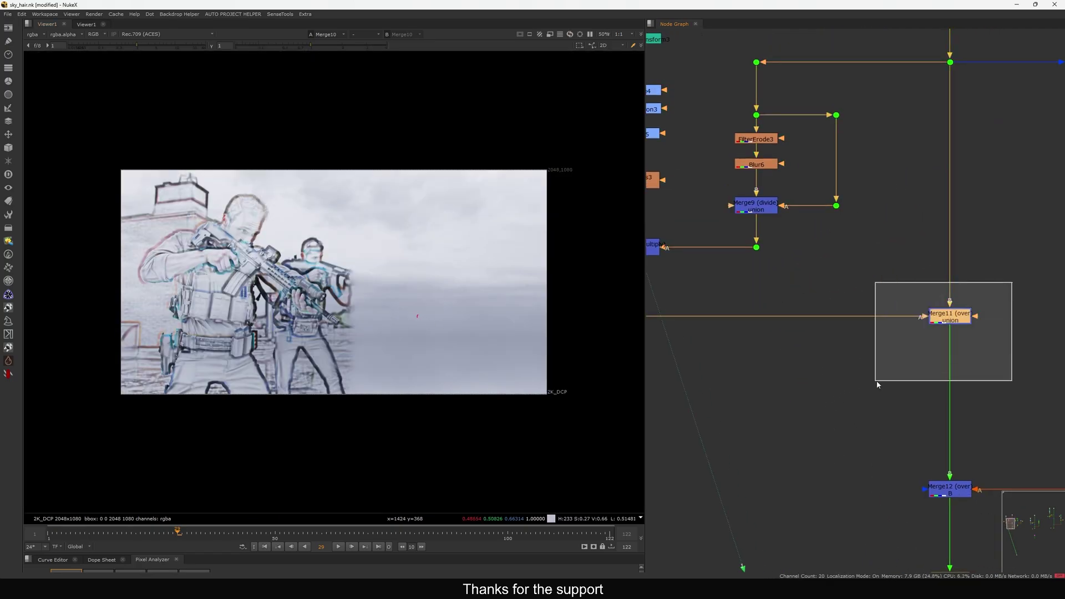
middle_click_drag(1007, 284, 1001, 289)
left_click_drag(1001, 288, 904, 350)
key("d")
key("d")
key("d")
key("d")
key("d")
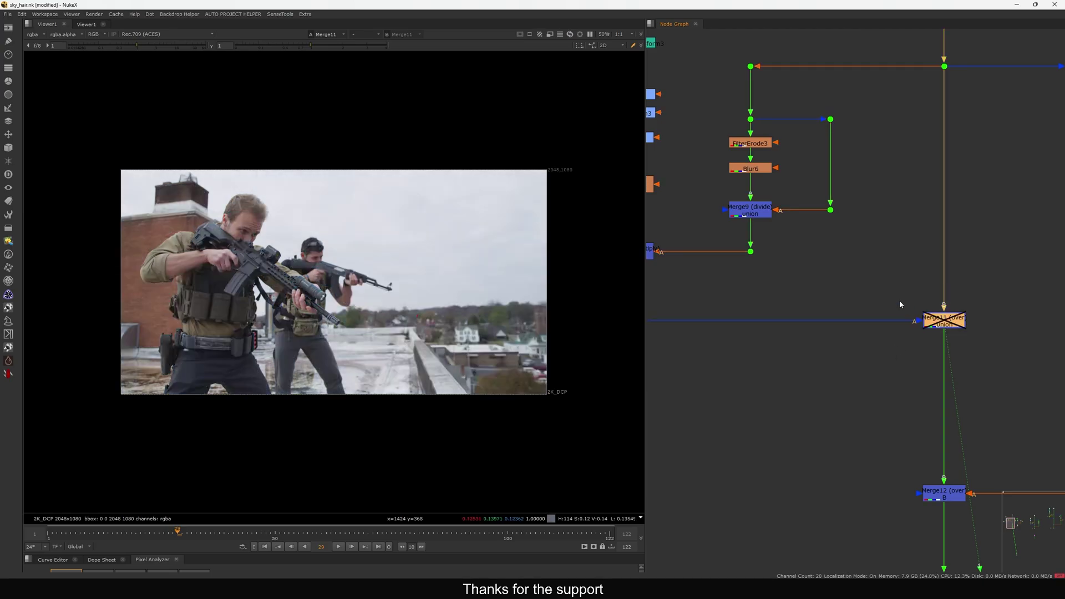
key("d")
key("d")
key("d")
key("d")
key("d")
key("d")
key("d")
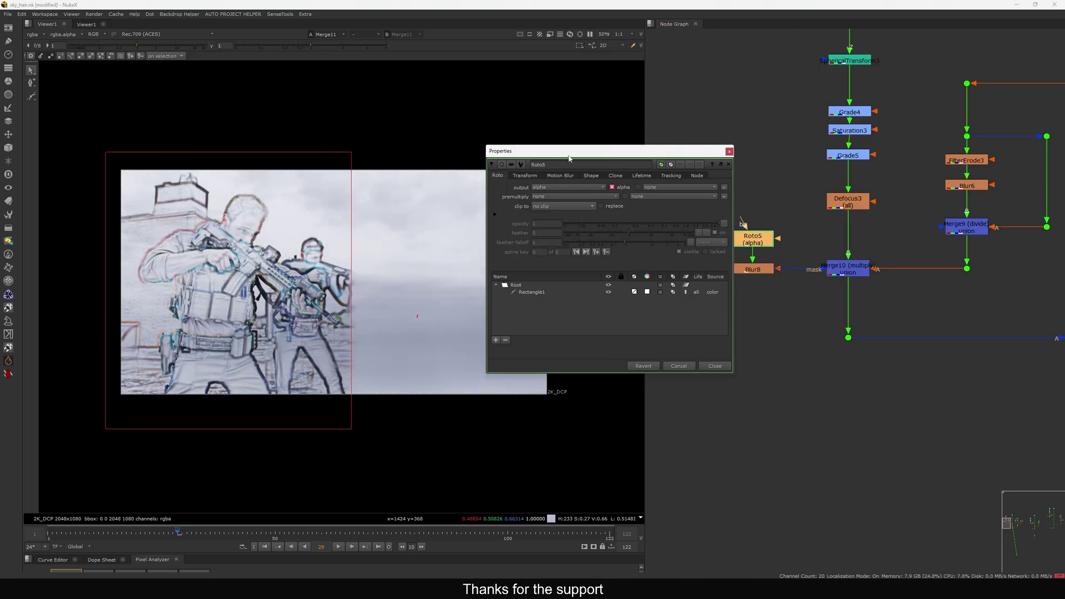
Close the Roto5 settings and set Merge10's output channels to rgb.
left_click_drag(569, 158, 569, 143)
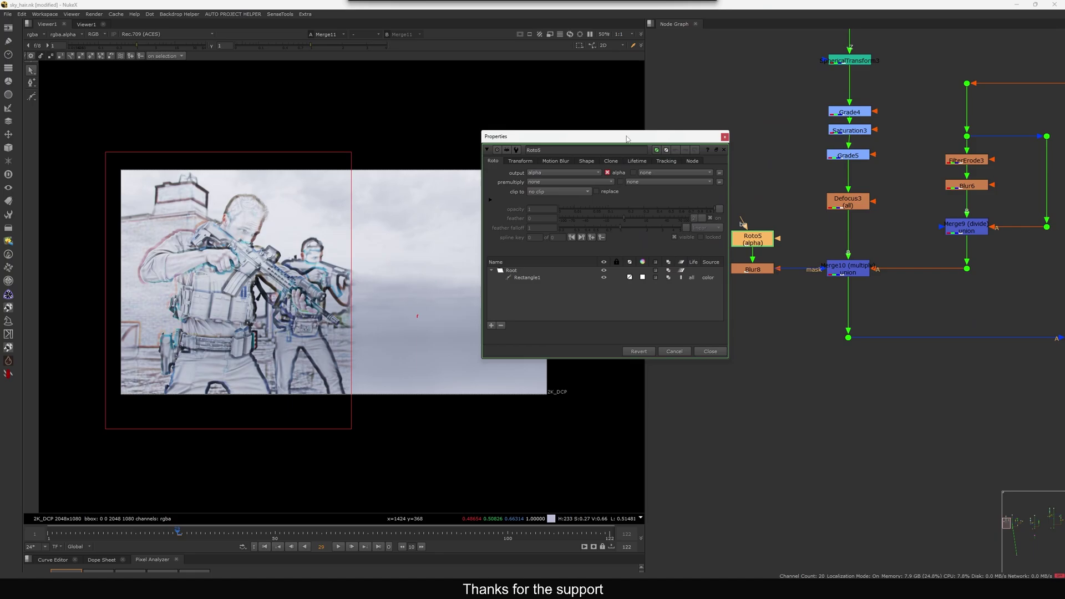
left_click(728, 136)
left_click(859, 275)
double_click(860, 274)
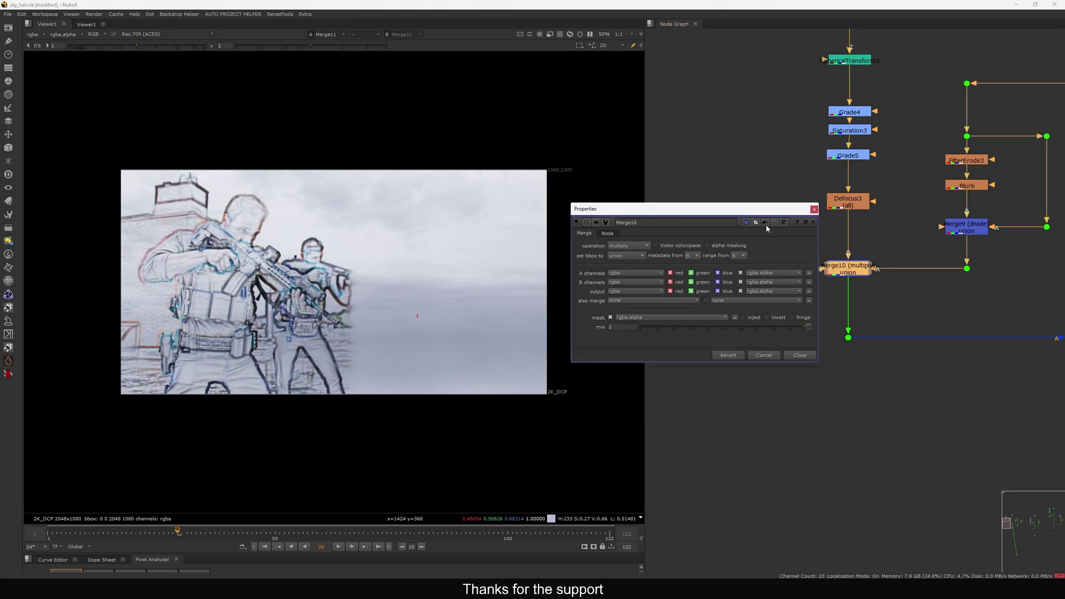
left_click_drag(694, 205, 732, 181)
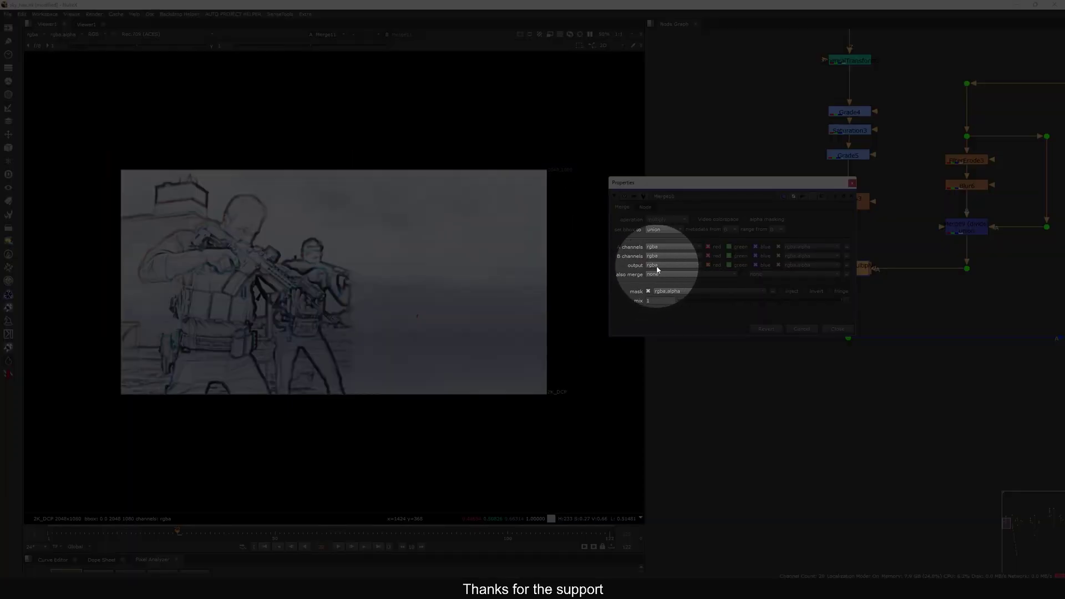
left_click(653, 267)
left_click(665, 283)
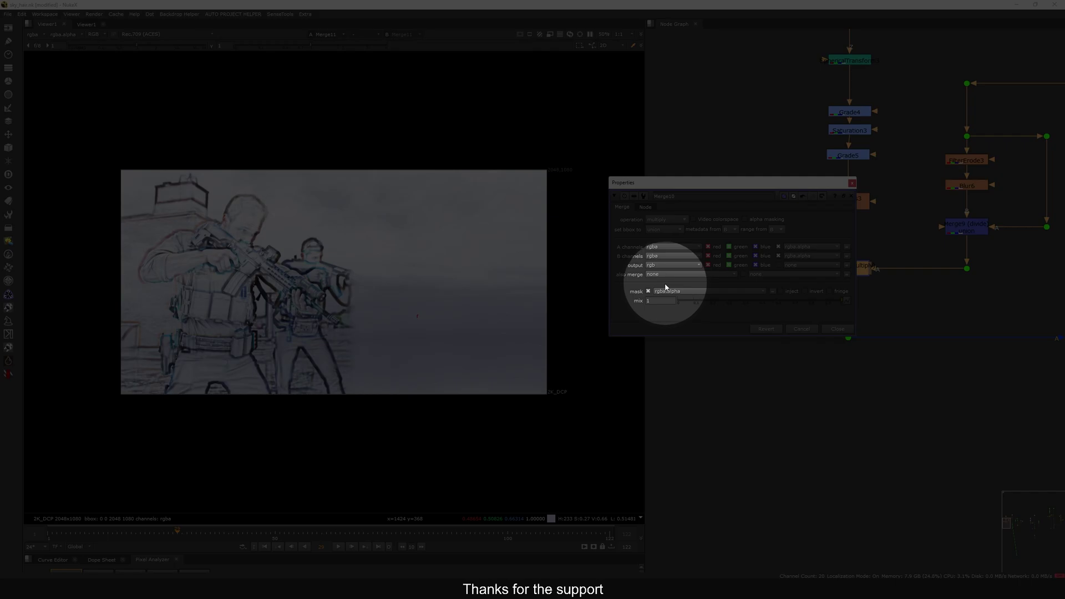
left_click(838, 329)
Compare the alpha channels of Defocus3, Merge10 and the dot feeding Merge10's A input.
left_click(856, 203)
key("1")
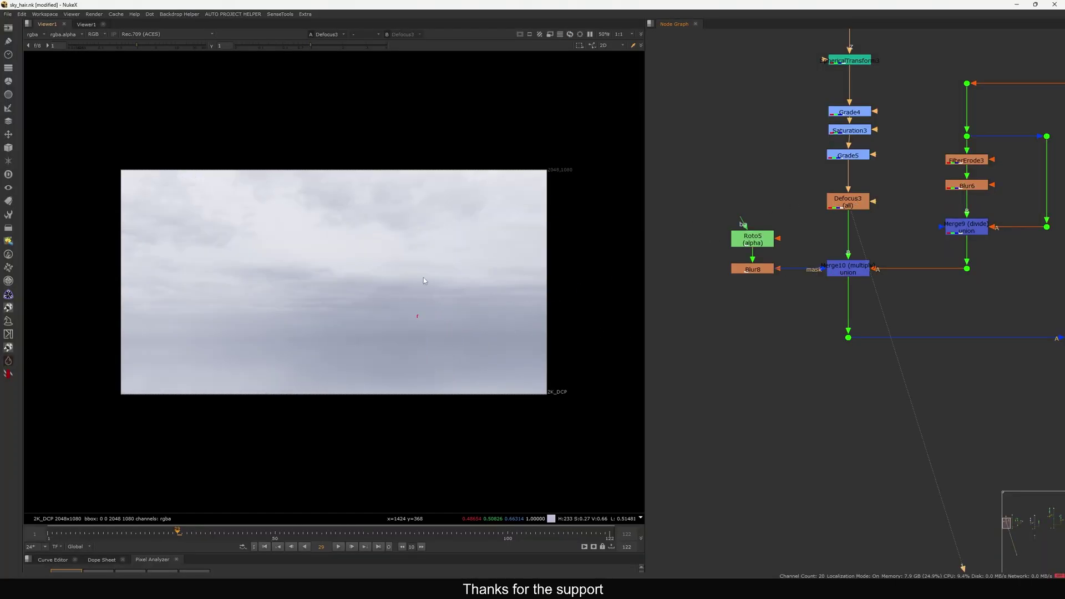
key("a")
left_click(848, 270)
key("1")
left_click(706, 285)
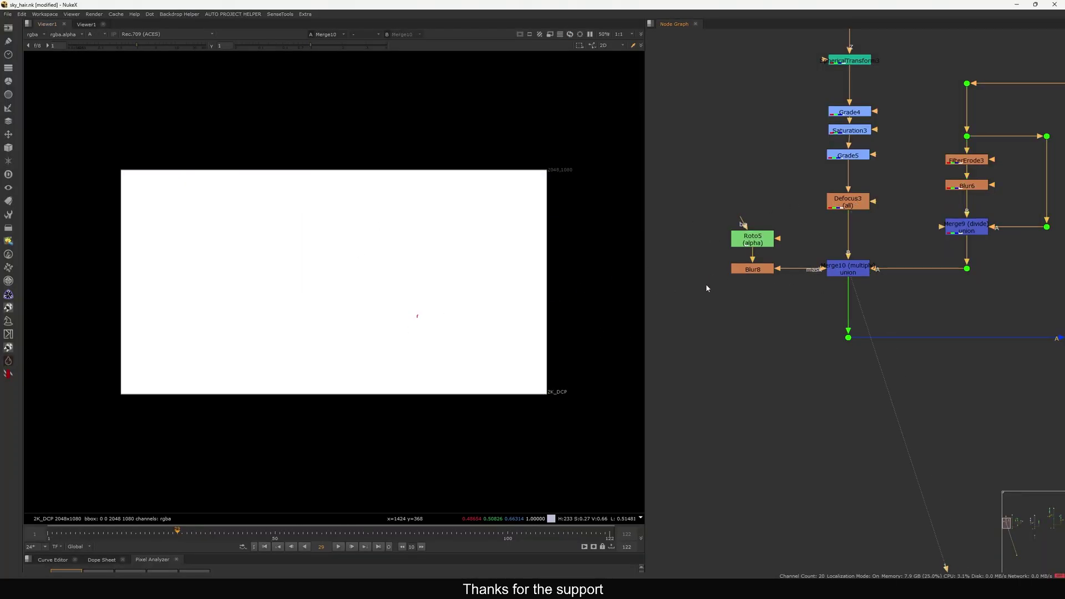
left_click(968, 268)
key("1")
key("a")
key("a")
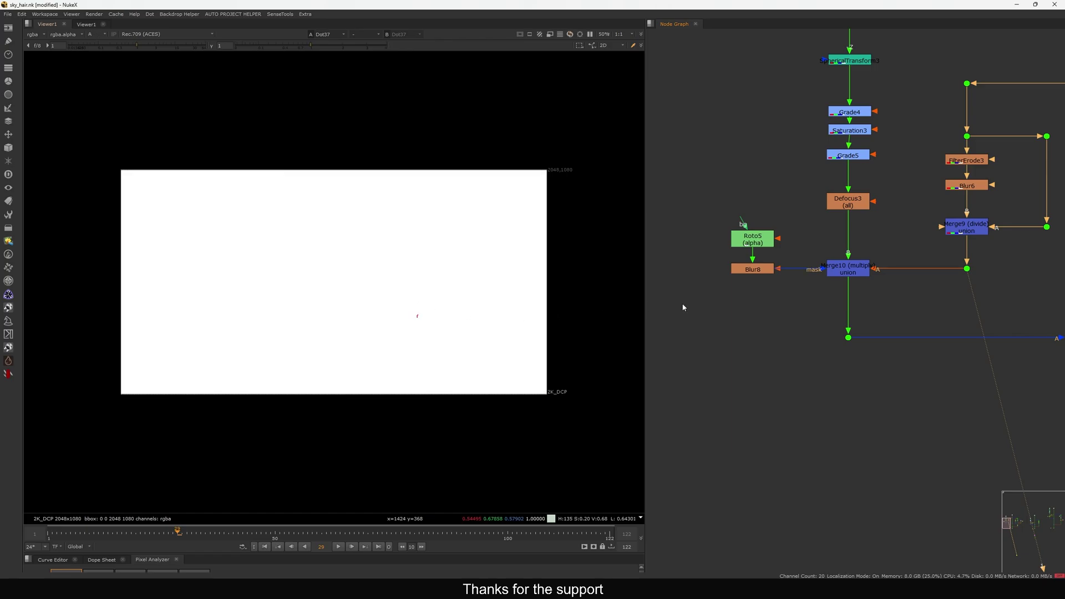
View Merge10's alpha and reselect rgb as its output channels.
key("2")
left_click(855, 270)
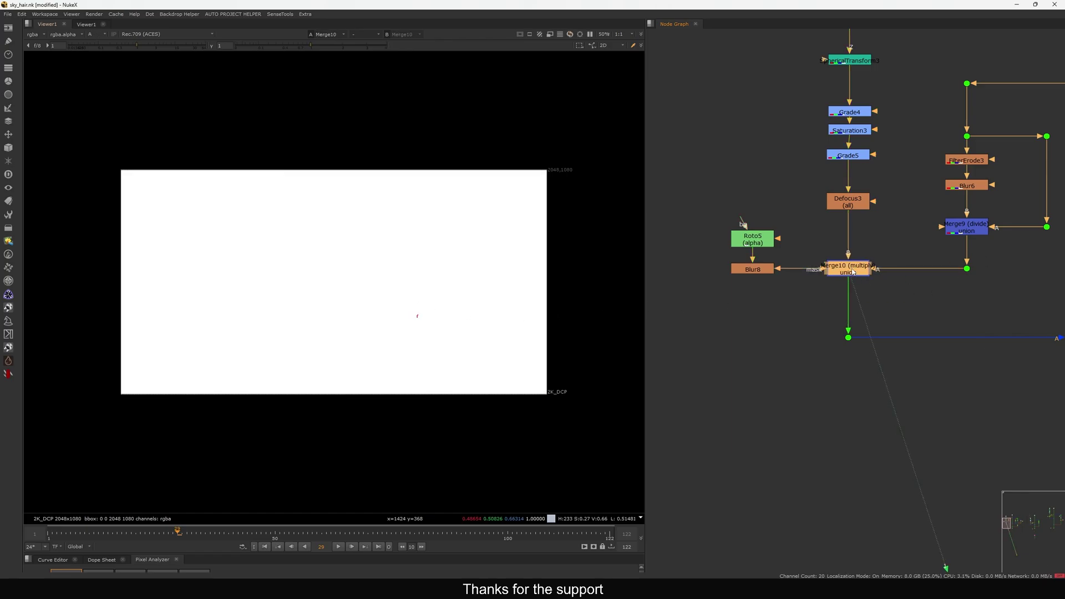
double_click(855, 271)
left_click(655, 265)
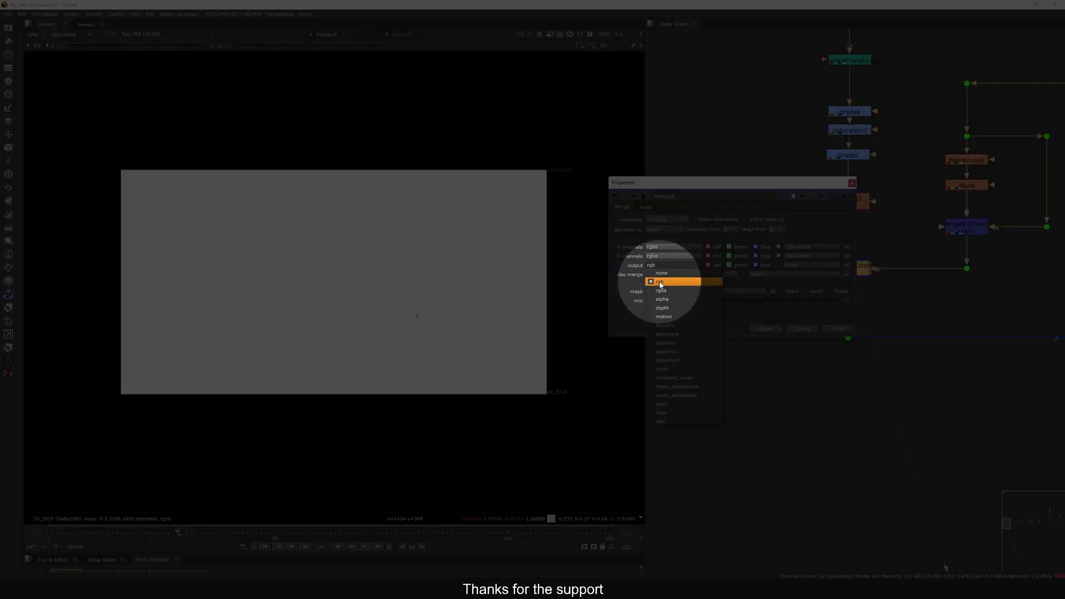
left_click(660, 283)
left_click(655, 267)
left_click(661, 283)
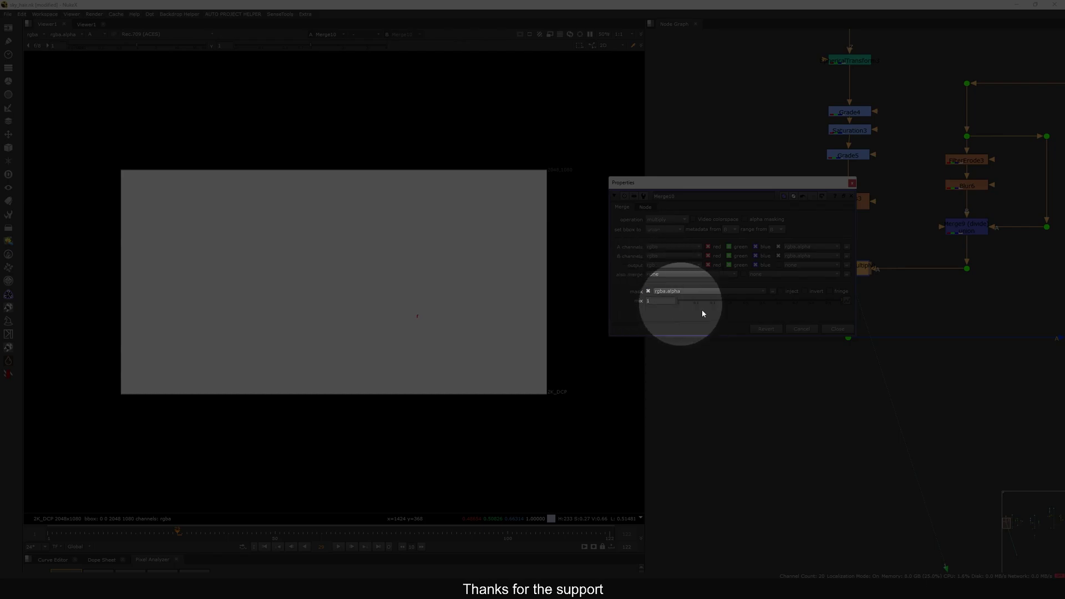
left_click(838, 329)
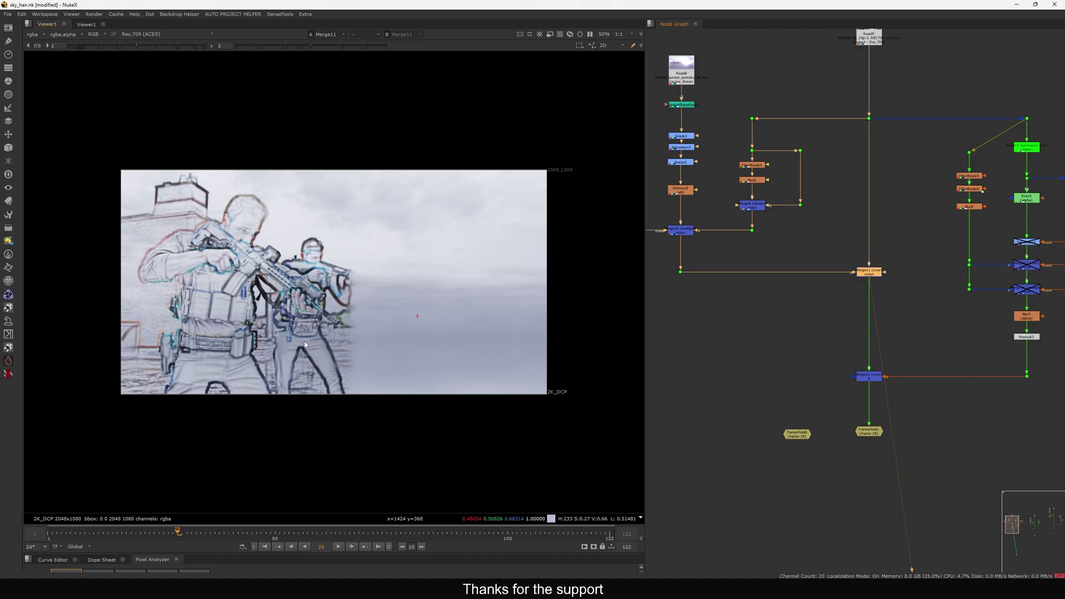
View the alpha of the luminance keyer in the foreground branch and inspect its settings.
middle_click_drag(921, 346, 767, 378)
scroll(880, 219, "up", 2)
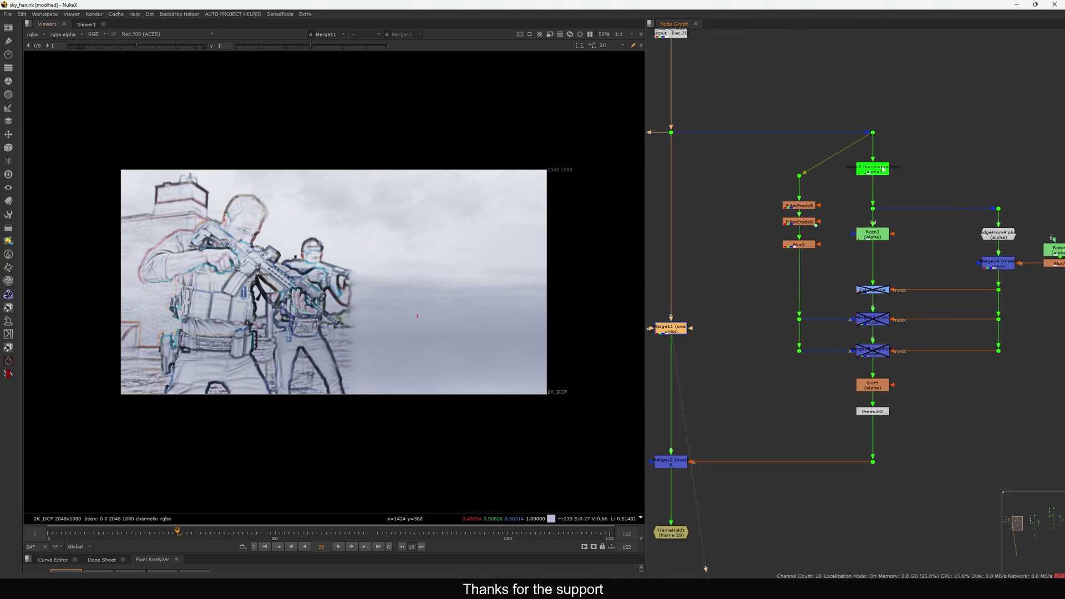
left_click(873, 171)
key("1")
key("a")
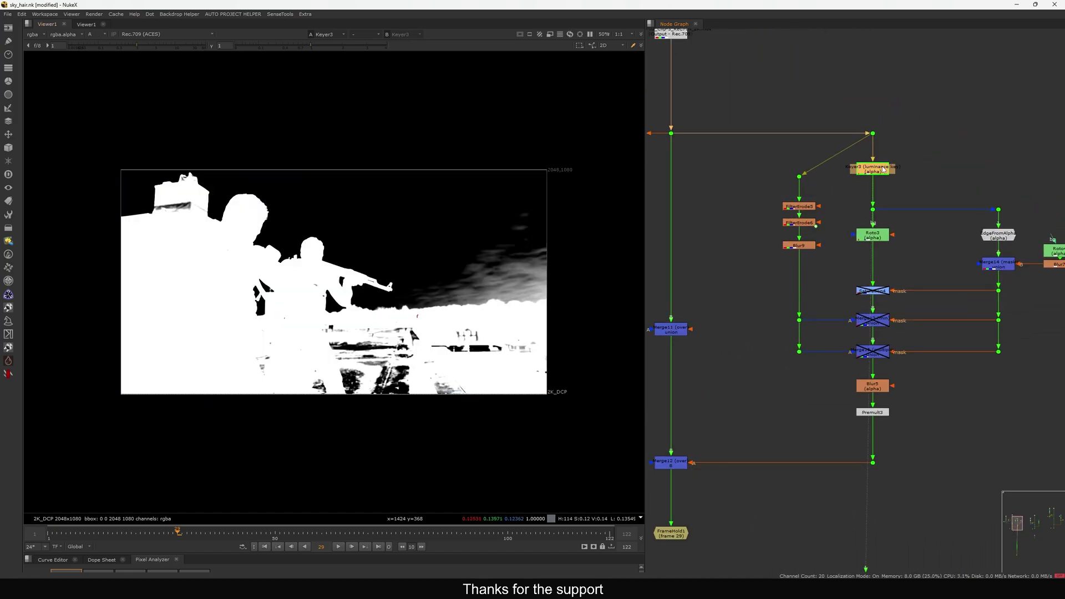
double_click(884, 170)
left_click(844, 100)
View Roto3's alpha and inspect the roto shapes that clean up the foreground matte.
left_click(875, 237)
key("1")
double_click(873, 237)
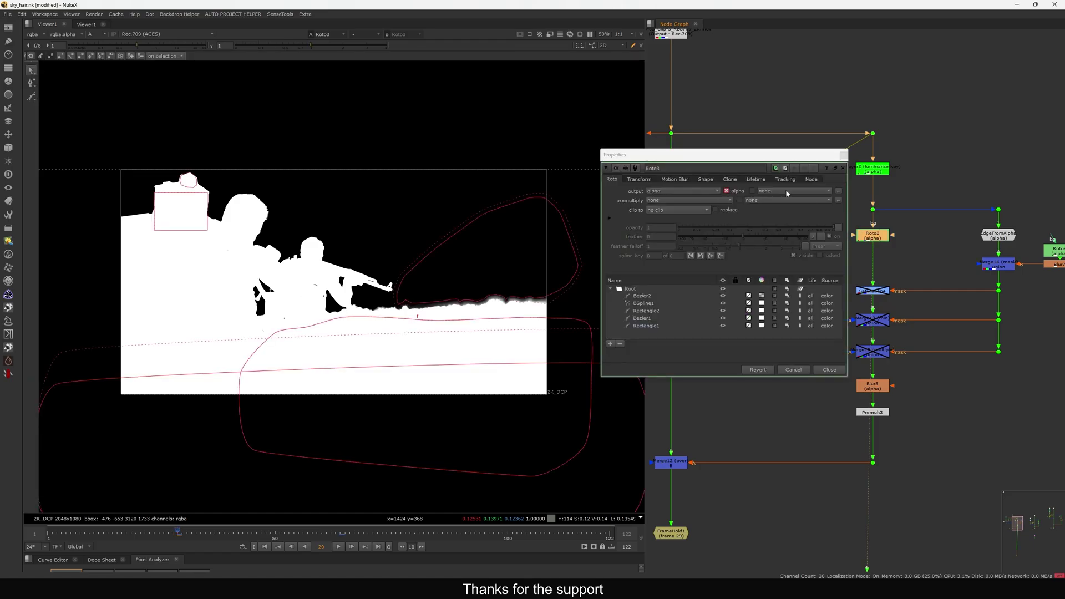
left_click_drag(788, 155, 845, 120)
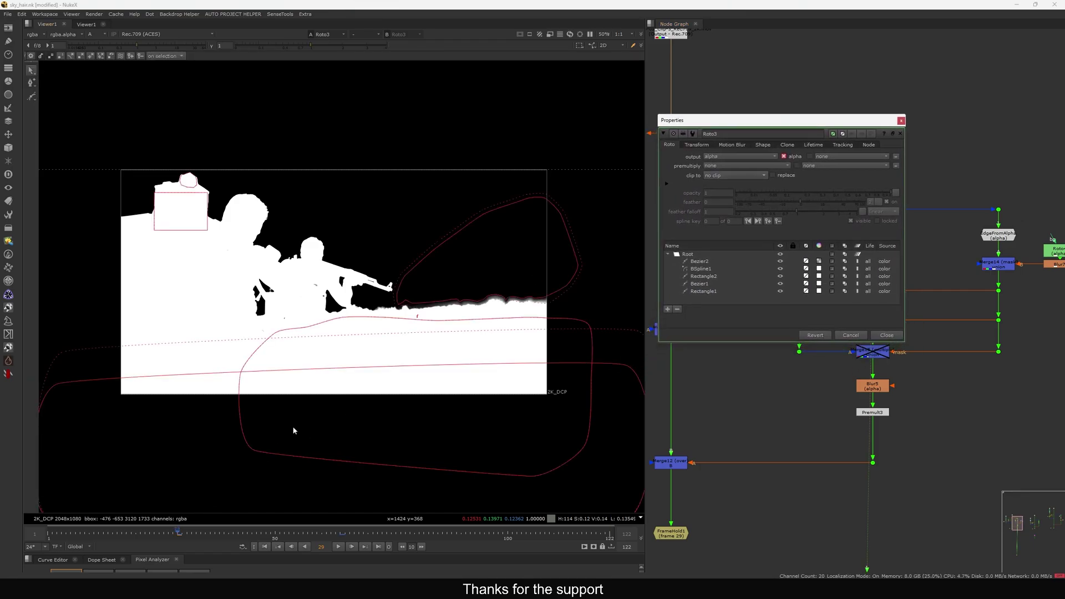
left_click(886, 336)
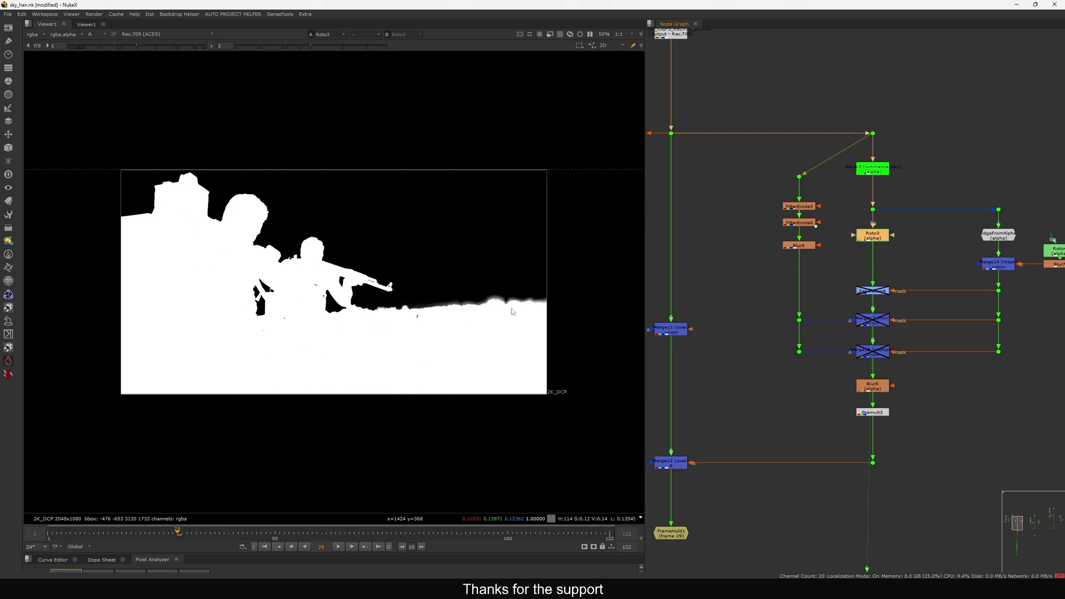
Toggle Roto3 off and on to compare the raw luminance key with the cleaned matte.
left_click_drag(496, 225, 550, 292)
key("d")
key("d")
key("d")
key("d")
key("d")
key("d")
left_click(889, 273)
View the FilterErode node in the edge-colour branch, followed by the dot below the foreground branch's Premult.
middle_click_drag(889, 274, 890, 261)
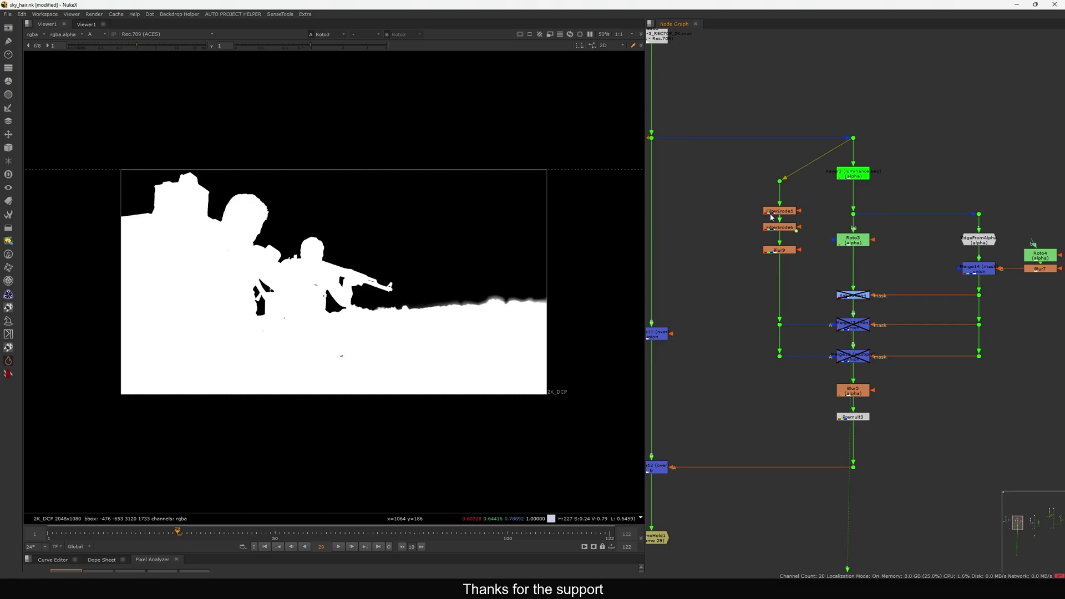
key("1")
left_click(789, 227)
left_click(736, 421)
middle_click_drag(736, 421, 851, 400)
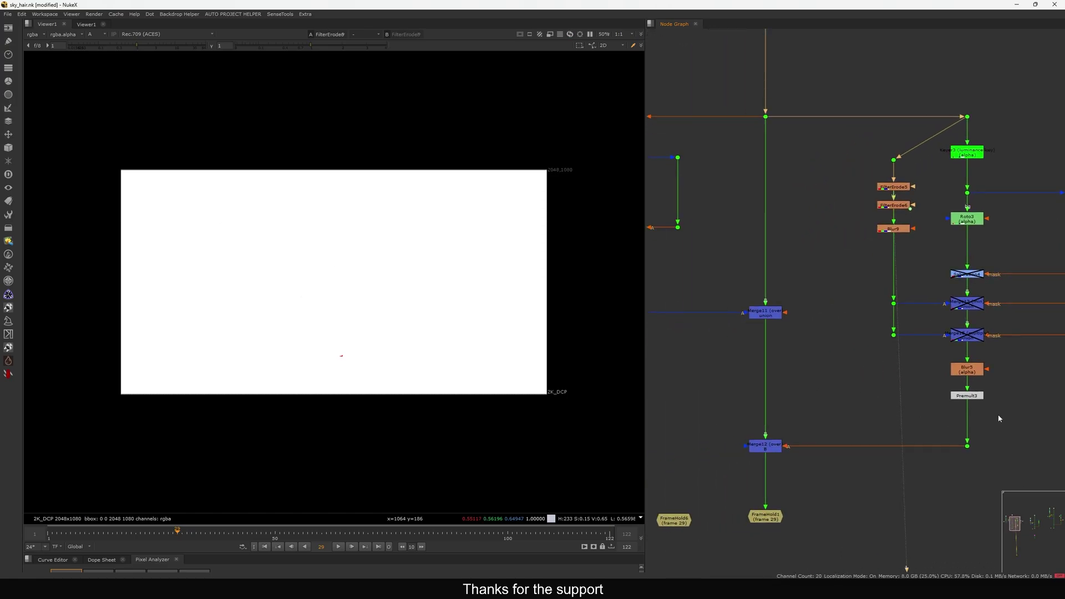
left_click(968, 446)
key("1")
View Merge12's composite in colour with the viewer gamma lowered to 0.4.
left_click_drag(828, 426, 770, 451)
key("1")
key("a")
middle_click_drag(882, 329, 777, 330)
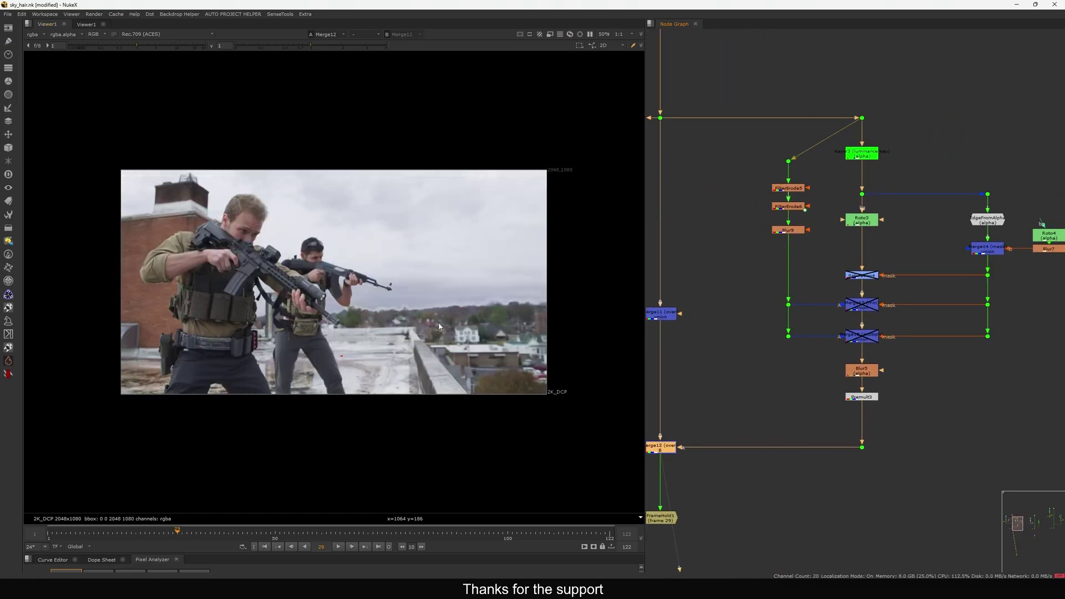
left_click_drag(410, 206, 208, 381)
left_click_drag(132, 47, 112, 49)
scroll(459, 325, "up", 1)
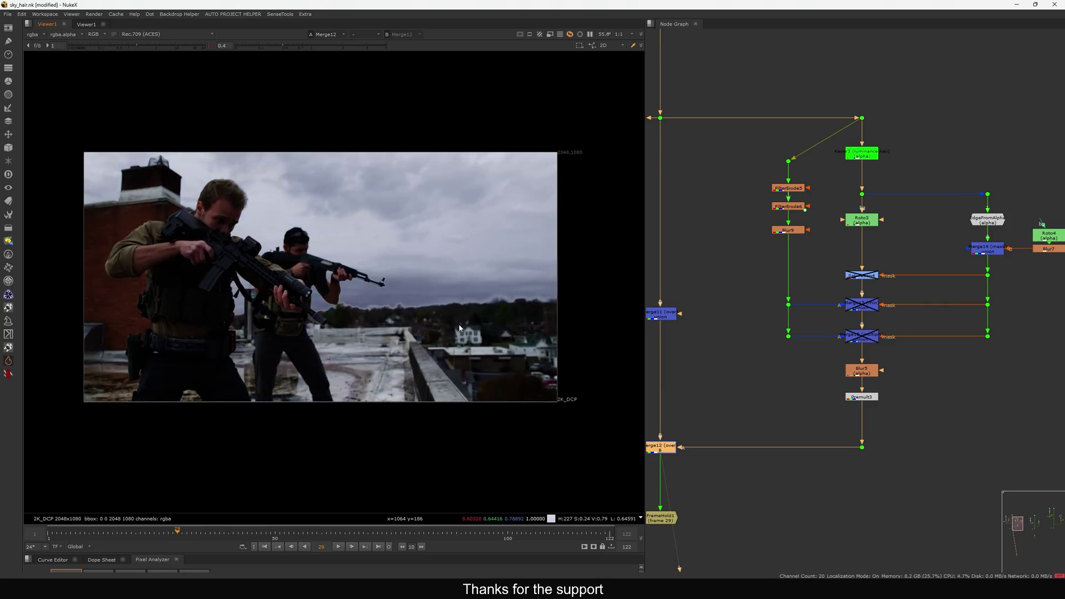
Examine the edges around the rifle and treeline, and enable Saturation4, Merge13 and Merge15 to treat them.
scroll(459, 326, "up", 7)
middle_click_drag(452, 321, 468, 339)
scroll(247, 262, "up", 6)
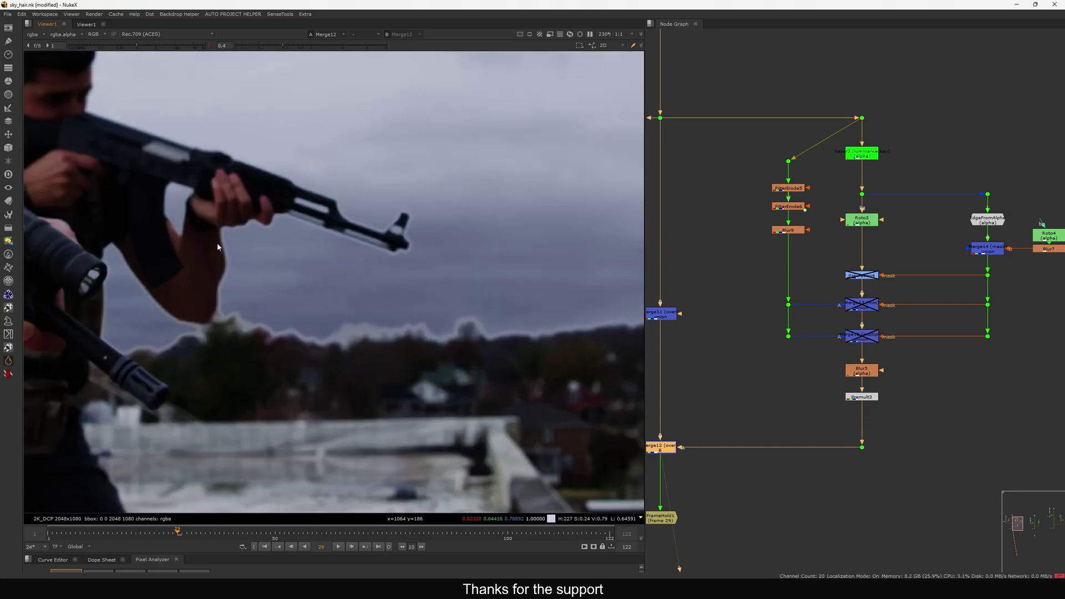
middle_click_drag(377, 340, 318, 303)
left_click_drag(361, 284, 335, 319)
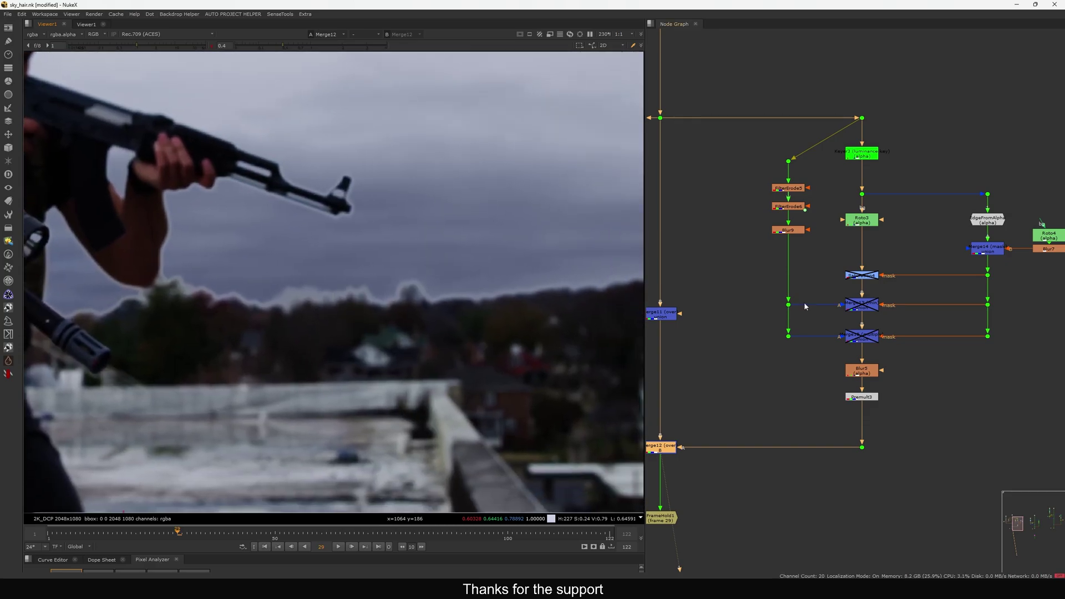
left_click_drag(820, 251, 906, 347)
key("d")
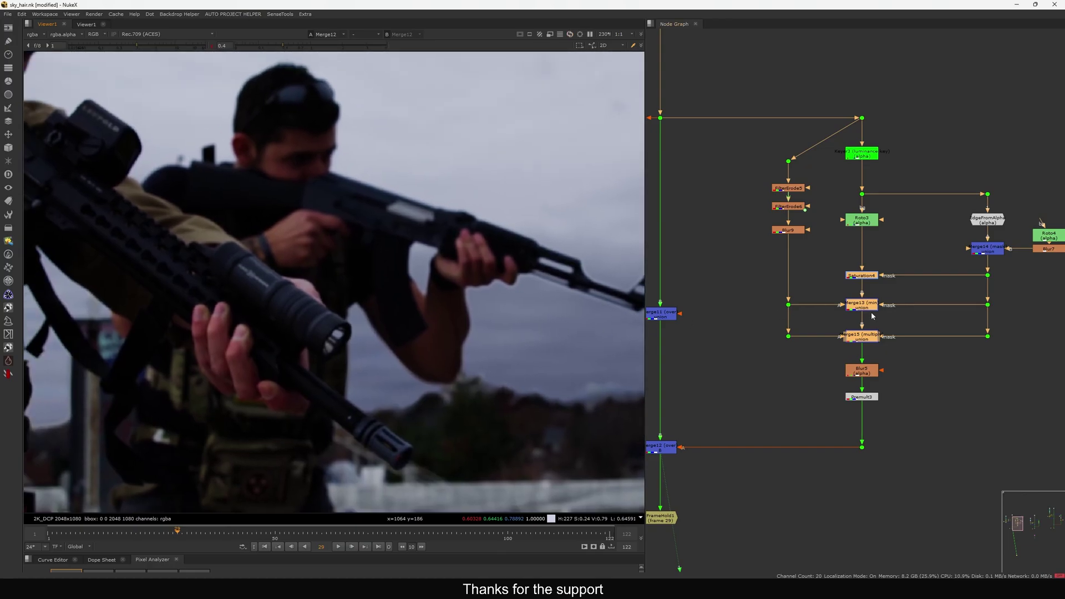
Toggle Saturation4, Merge13 and Merge15 together to compare the edges around the front man's head.
left_click_drag(906, 252, 838, 338)
key("d")
key("f")
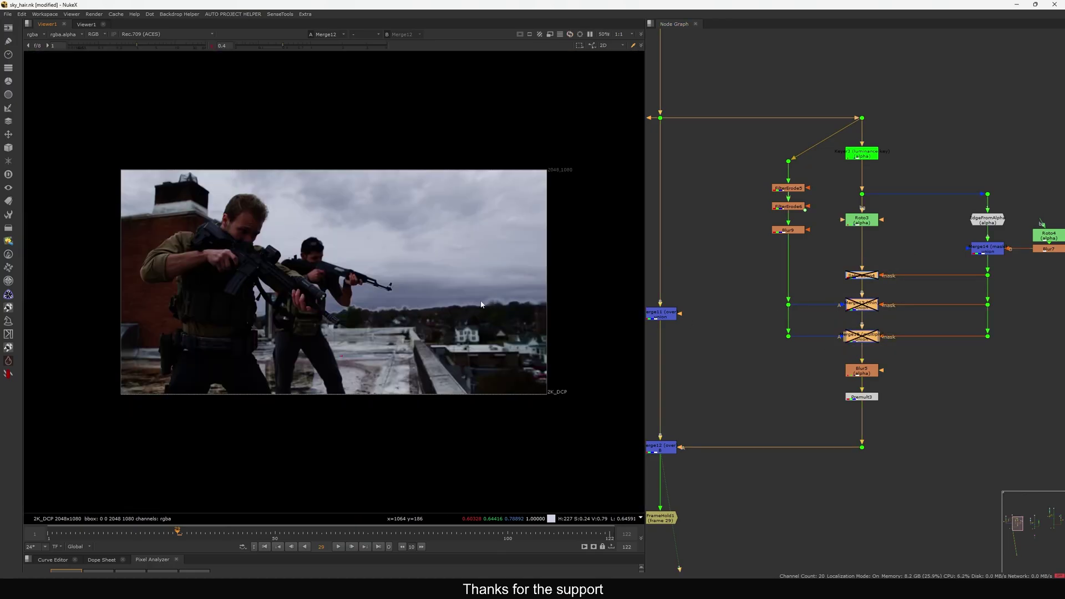
scroll(265, 197, "up", 5)
middle_click_drag(265, 196, 375, 184)
key("d")
key("d")
key("d")
middle_click_drag(279, 248, 308, 259)
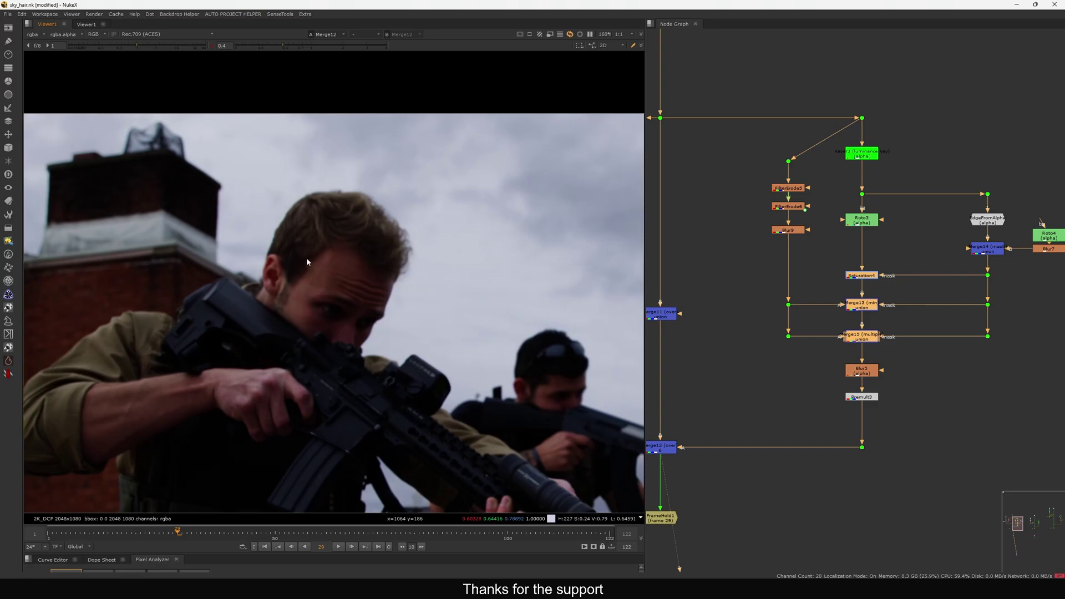
Compare the chimney's edges with the three edge-treatment nodes on and off, and return to the full frame.
scroll(307, 261, "up", 6)
key("d")
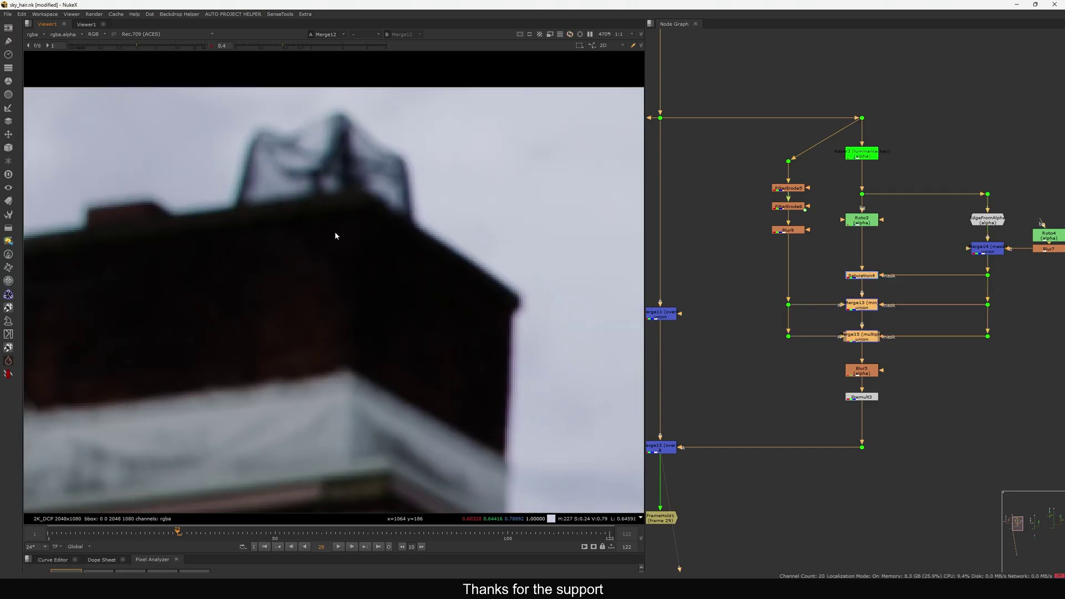
key("f")
key("d")
Add an ellipse shape to Roto4 around the front end of the rear man's rifle.
middle_click_drag(1041, 222, 998, 233)
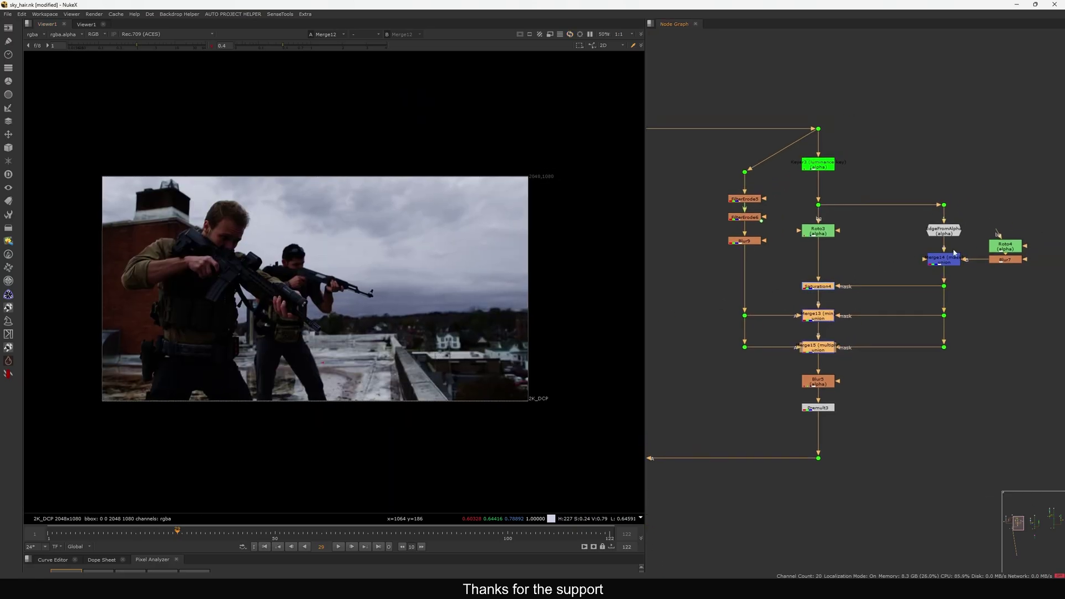
double_click(1005, 248)
scroll(399, 330, "up", 5)
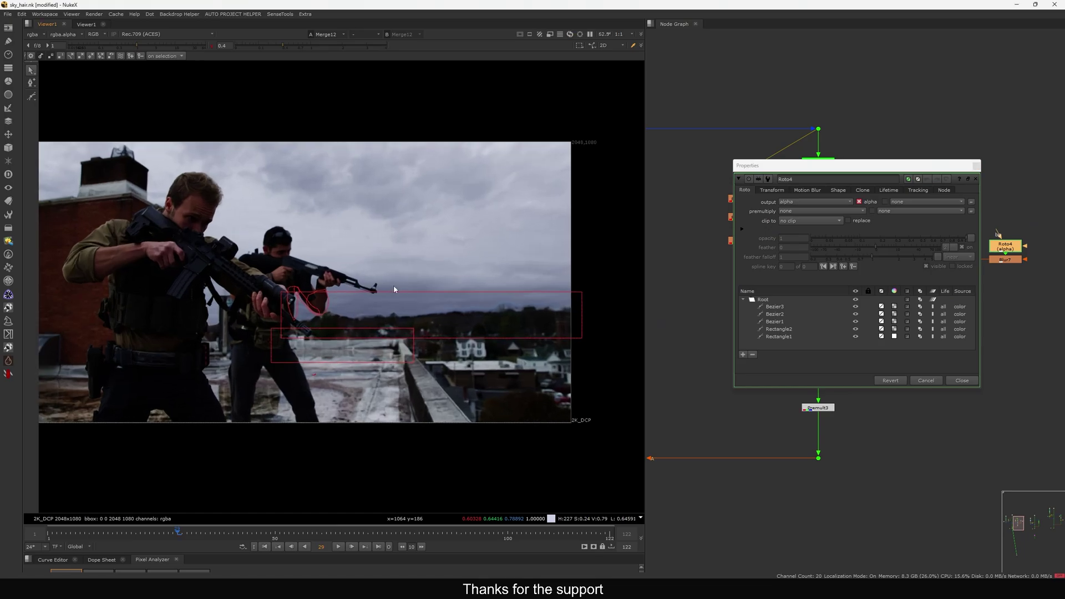
scroll(389, 283, "up", 4)
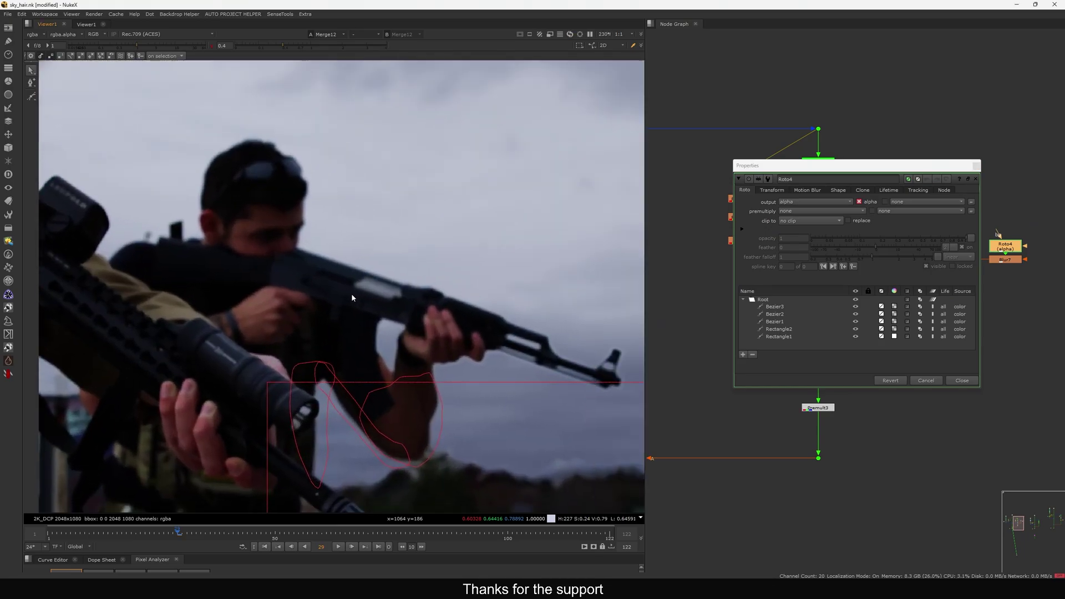
middle_click_drag(352, 294, 197, 236)
right_click(30, 97)
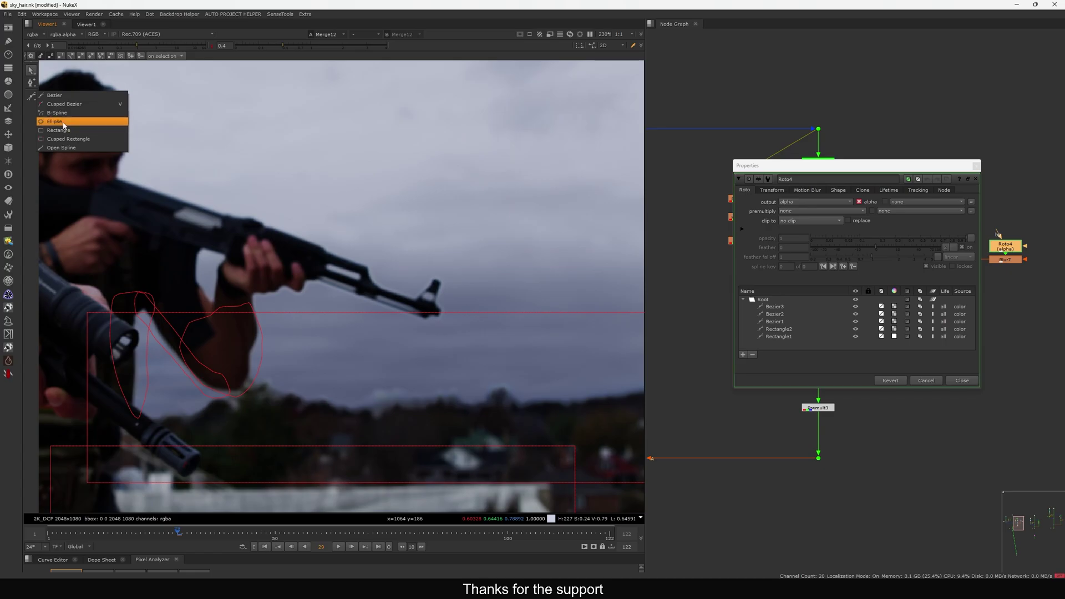
left_click(53, 121)
left_click_drag(271, 225, 488, 341)
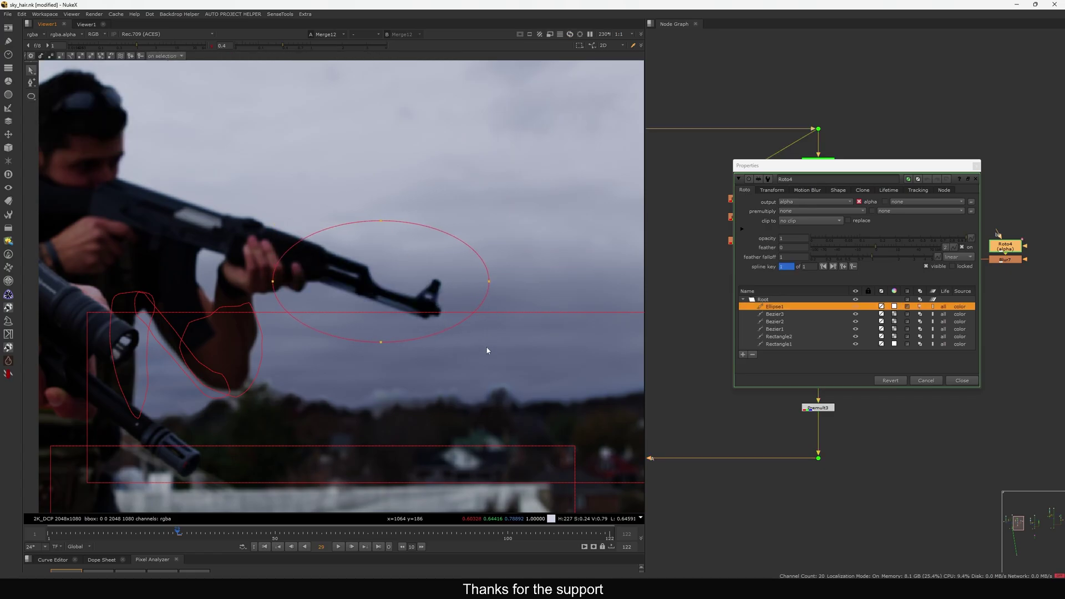
Compare the rear rifle's edges with Saturation4, Merge13 and Merge15 off and on, and return to the full frame.
scroll(437, 306, "up", 2)
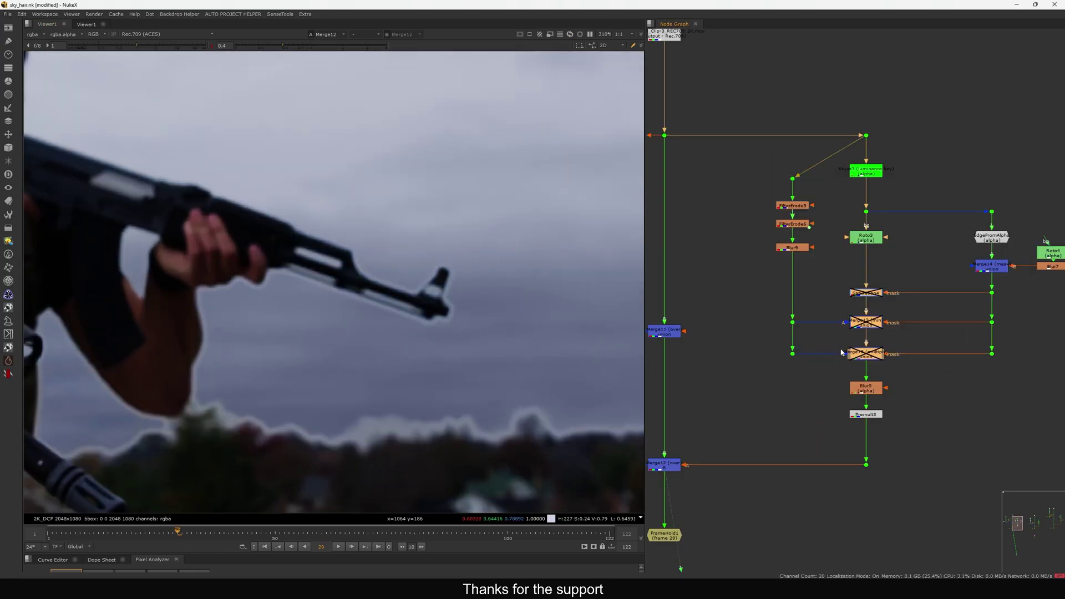
key("d")
key("f")
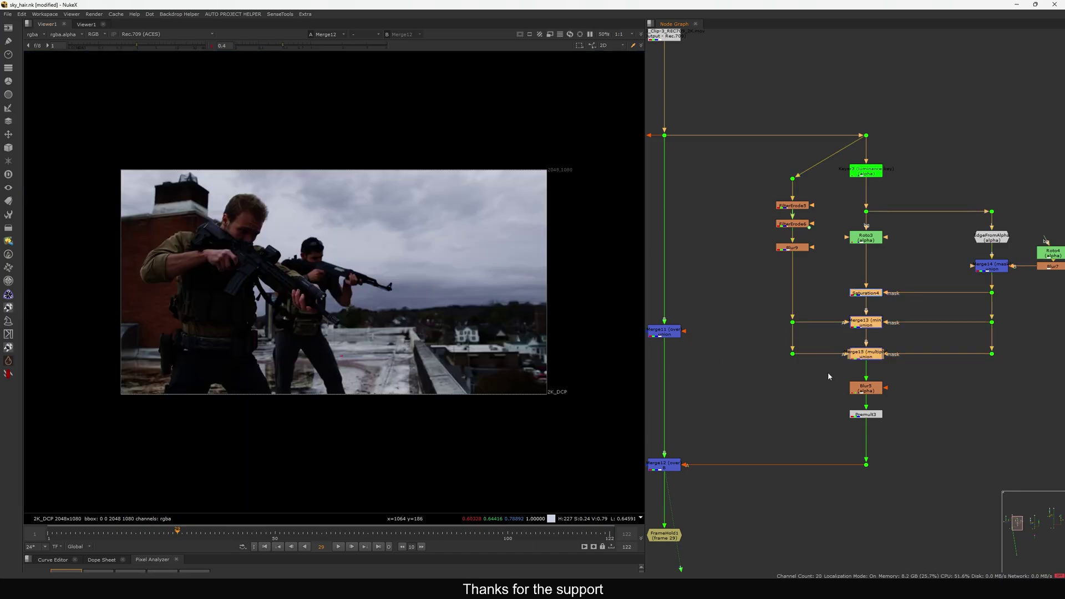
View the EdgeFromAlpha node's output and reset the viewer gamma to 1.
scroll(829, 378, "down", 5)
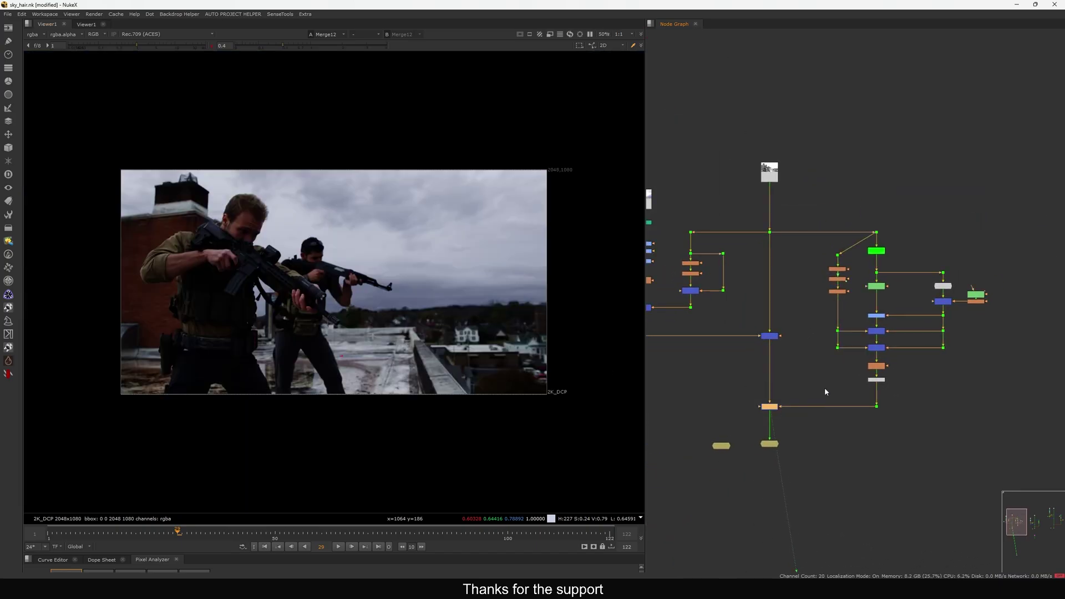
scroll(905, 319, "up", 6)
left_click_drag(913, 280, 794, 343)
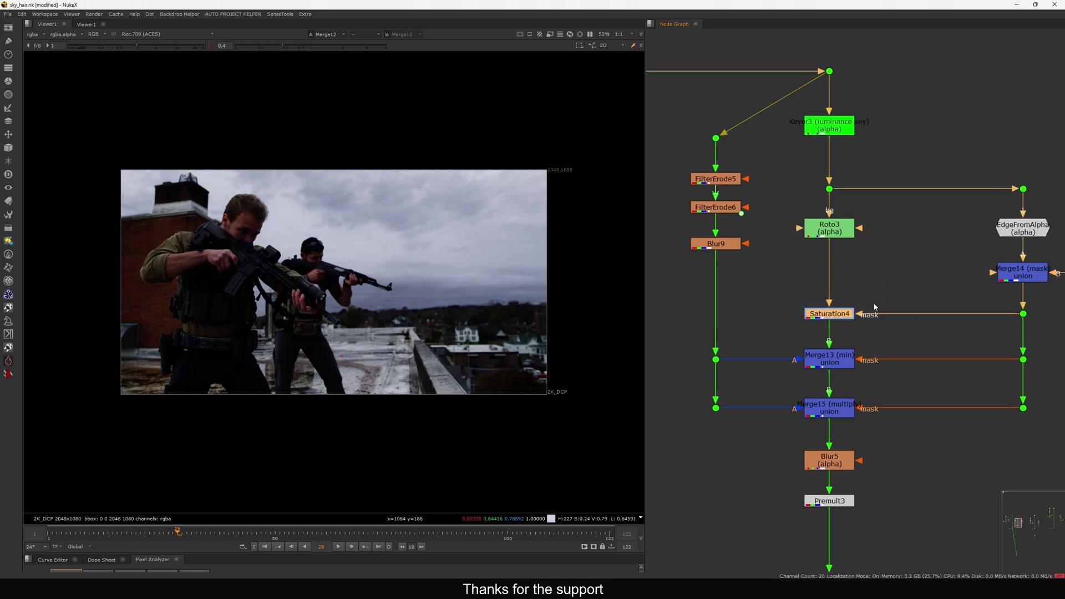
middle_click_drag(959, 265, 840, 314)
left_click(898, 278)
key("1")
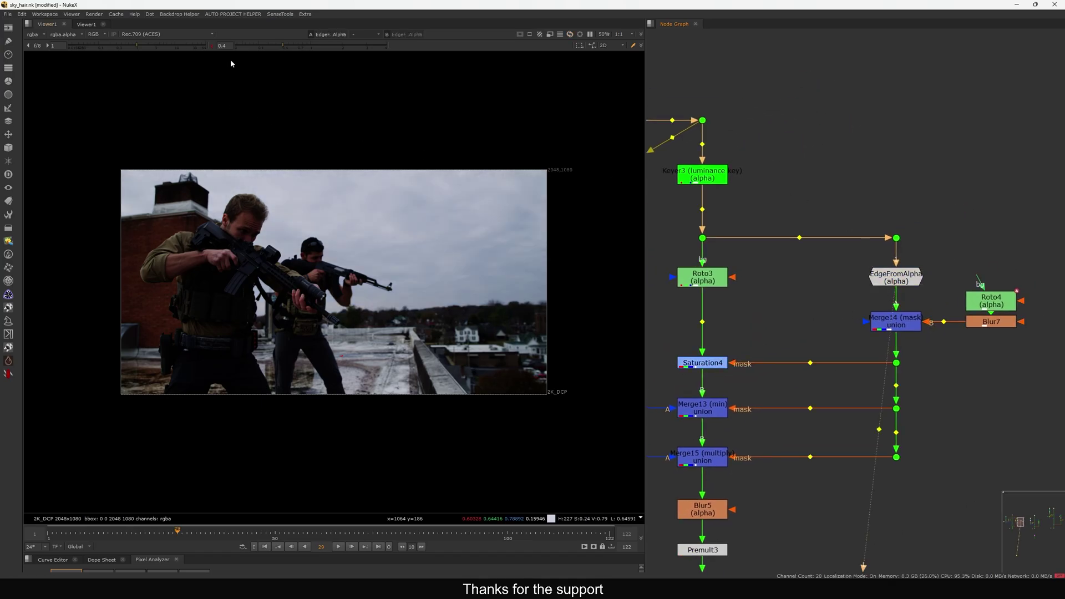
left_click(300, 46, "ctrl")
Examine the Saturation4, Merge13 and Merge15 chain, and view the eroded and blurred branch that feeds the two merges.
middle_click_drag(854, 312, 955, 243)
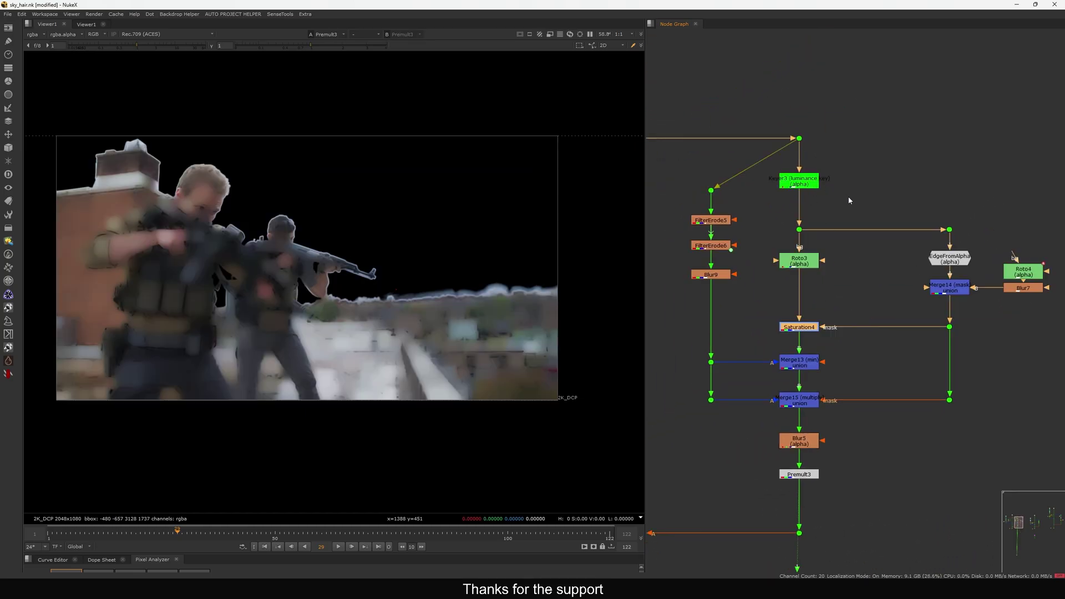
middle_click_drag(904, 277, 904, 269)
middle_click_drag(846, 353, 837, 280)
scroll(852, 350, "down", 5)
scroll(930, 314, "up", 2)
scroll(931, 314, "up", 3)
left_click_drag(859, 327, 769, 410)
left_click_drag(859, 327, 759, 365)
left_click_drag(871, 364, 778, 409)
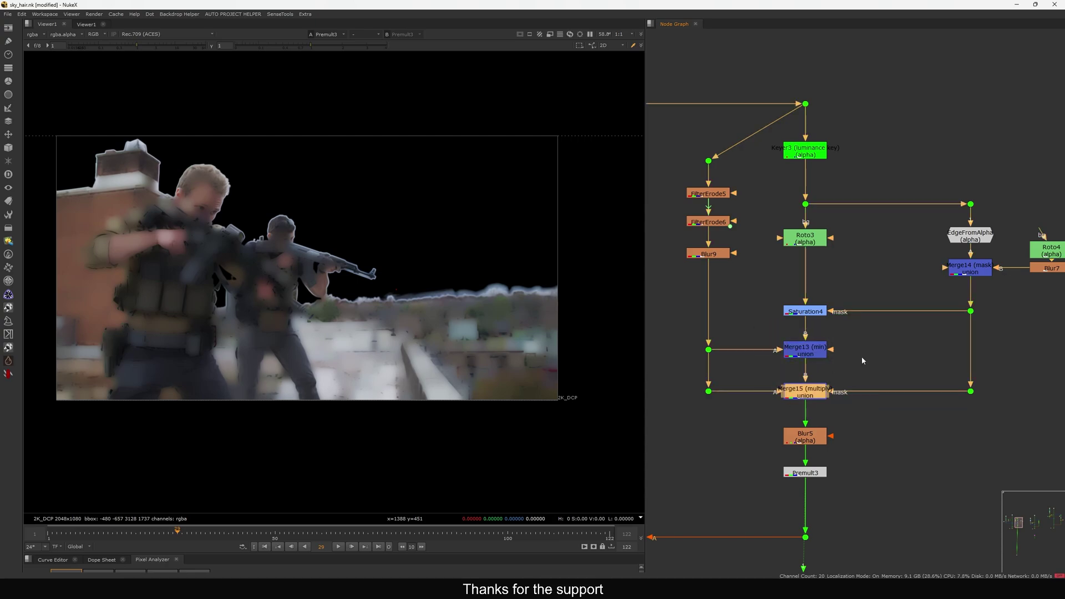
mouse_move(861, 357)
middle_mouse_down()
mouse_move(846, 374)
mouse_move(927, 346)
middle_mouse_up()
mouse_move(890, 381)
middle_mouse_down()
mouse_move(950, 301)
mouse_move(892, 403)
middle_mouse_up()
left_click_drag(841, 331, 799, 279)
key("1")
View the edge matte from EdgeFromAlpha and the alpha of Merge14, which limits it with Roto4.
middle_click_drag(900, 296, 709, 441)
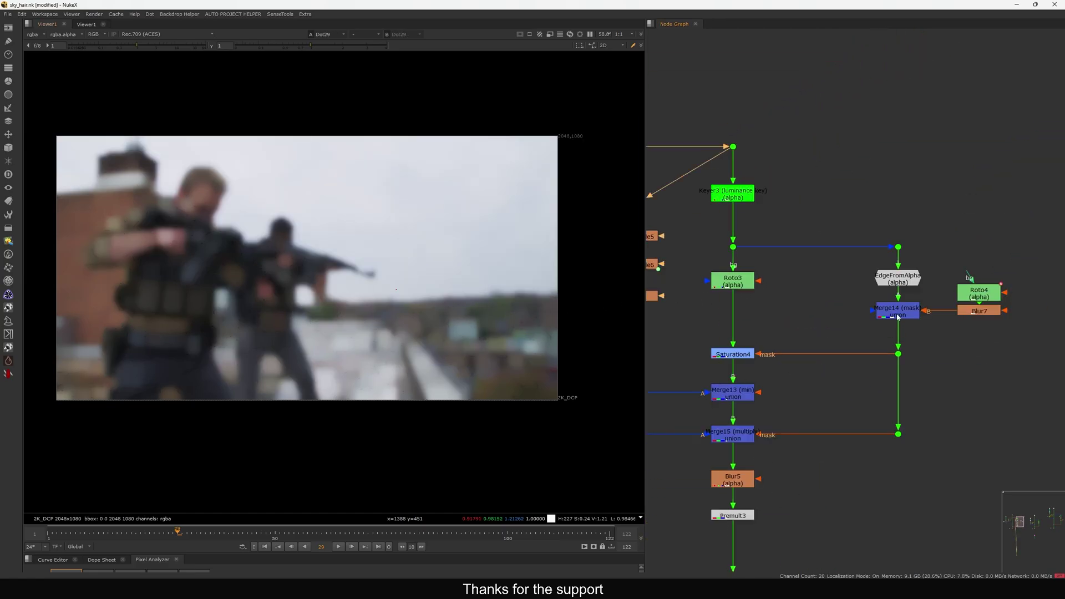
left_click(906, 282)
key("1")
left_click(880, 314)
key("1")
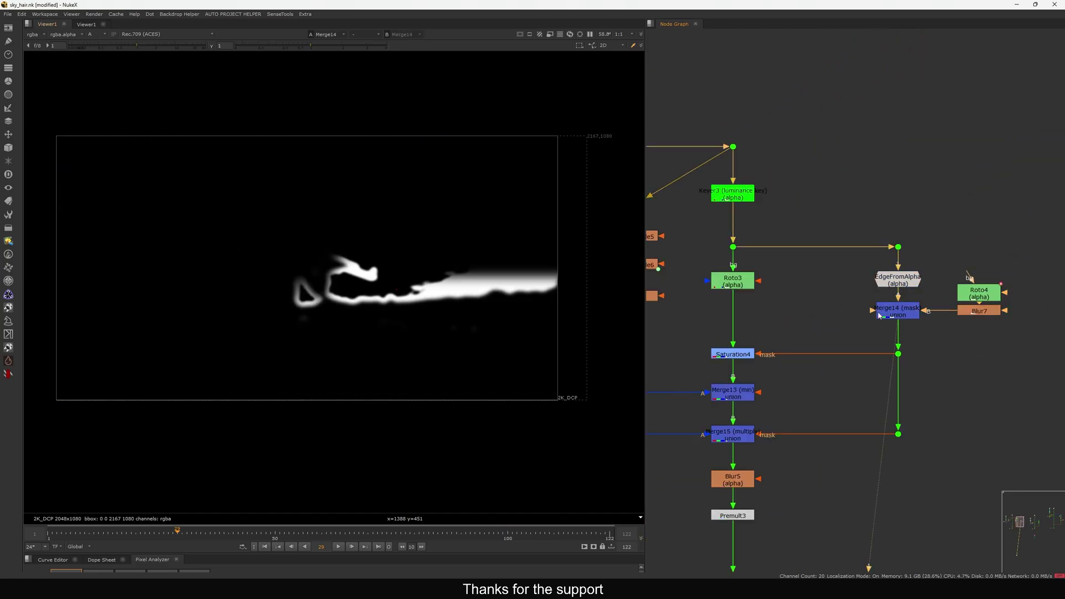
left_click_drag(368, 272, 568, 309)
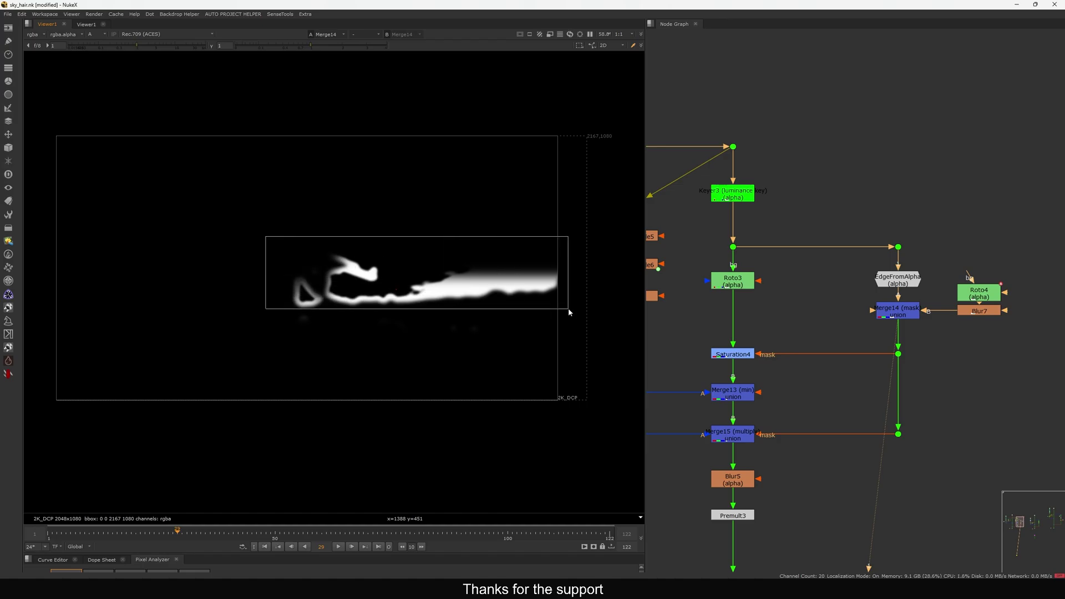
middle_click_drag(805, 304, 930, 287)
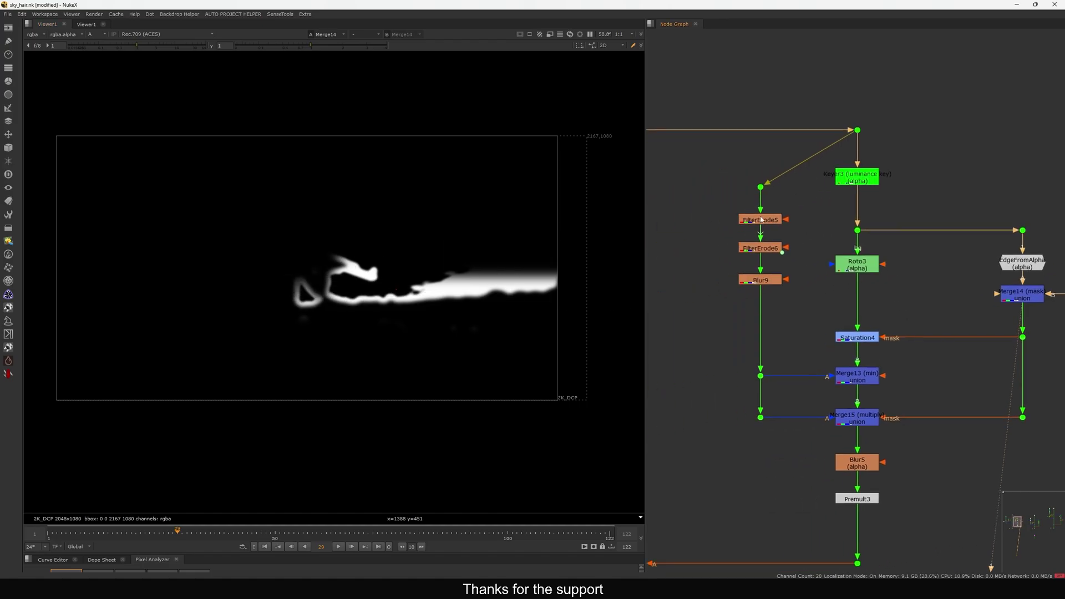
Return the viewer to colour and view the original plate at the dots feeding the erode branch.
left_click_drag(718, 168, 787, 206)
key("1")
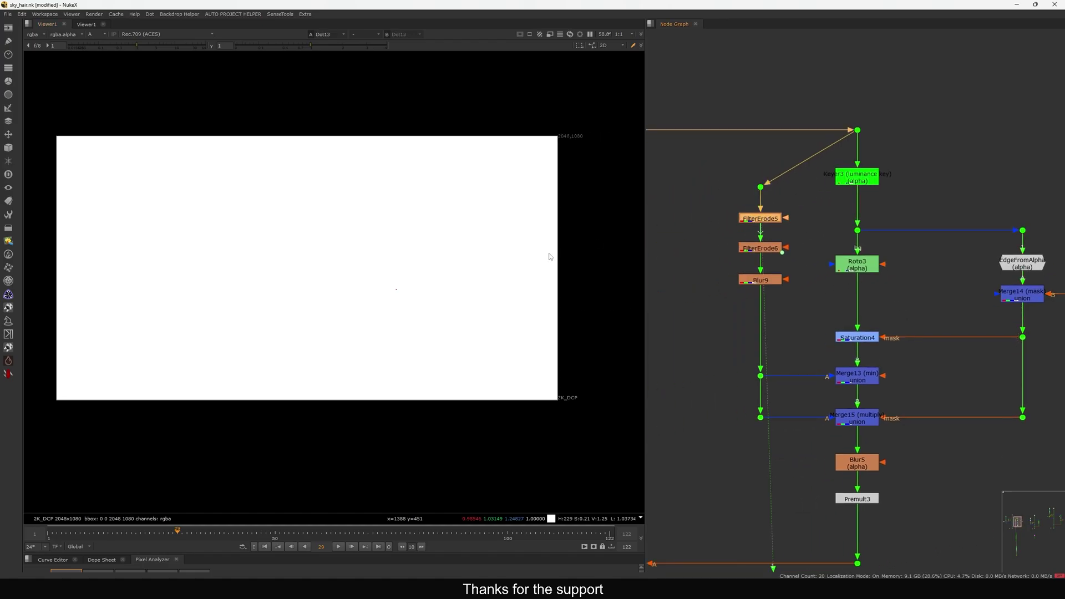
key("a")
left_click_drag(868, 113, 814, 156)
key("1")
middle_click_drag(756, 177, 920, 233)
left_click_drag(823, 161, 722, 251)
key("1")
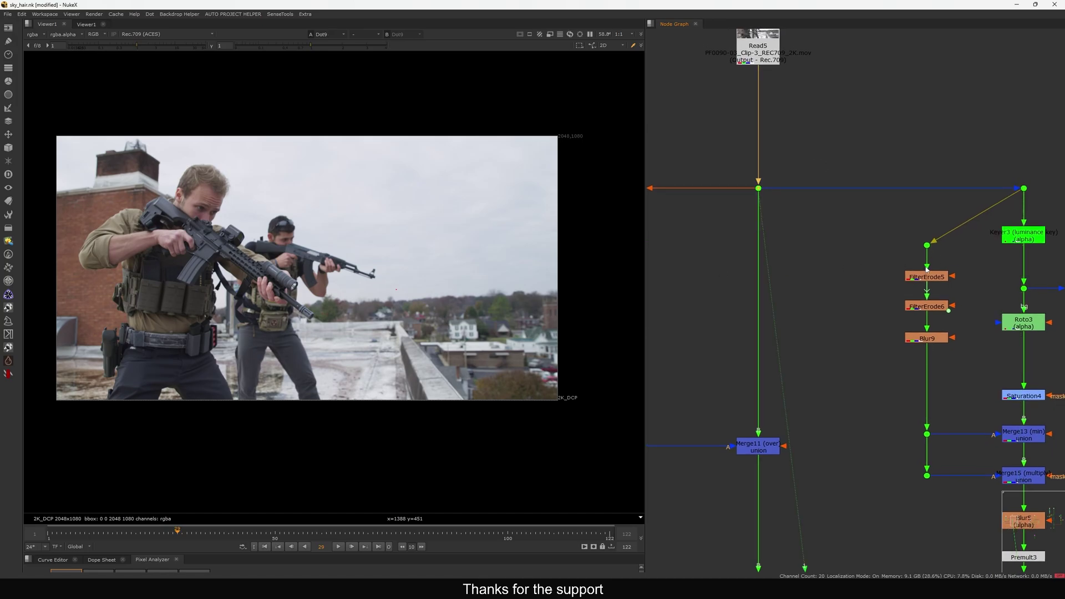
View the output of FilterErode6 in the erode branch.
middle_click_drag(927, 270, 885, 266)
scroll(892, 273, "up", 3)
left_click(892, 274)
left_click_drag(895, 323, 895, 319)
key("1")
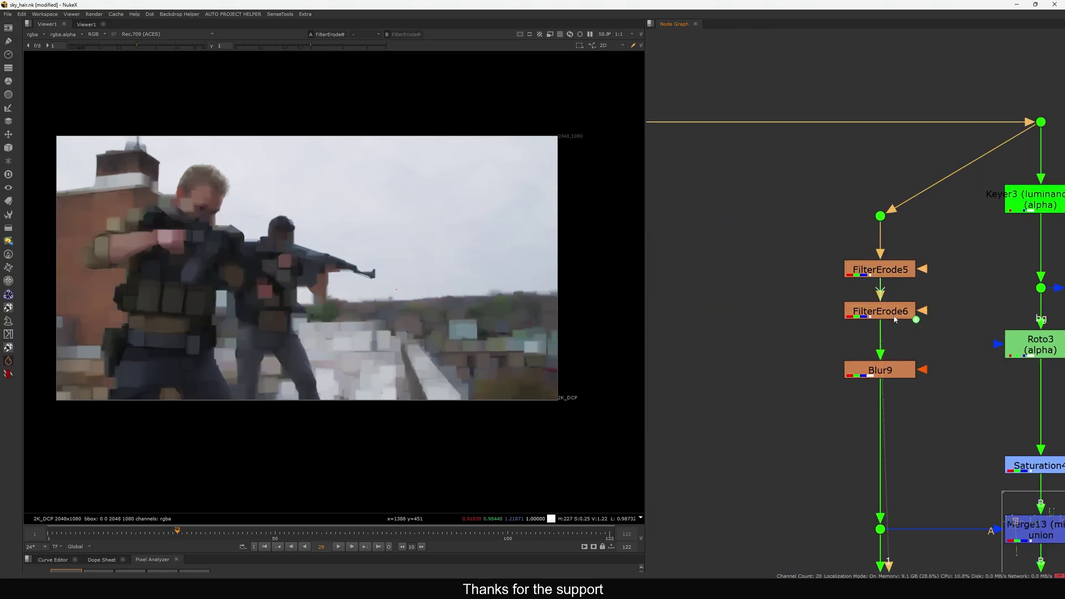
Toggle FilterErode5 and FilterErode6 together to compare the plate with and without the erosion, leaving both enabled.
left_click_drag(952, 252, 806, 350)
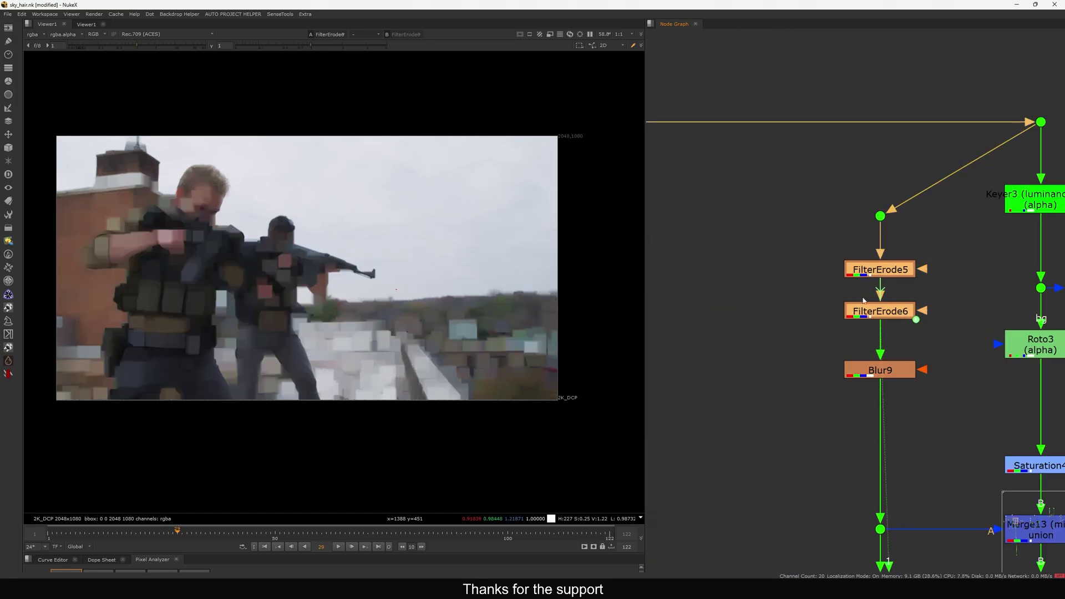
key("d")
key("d")
key("d")
key("d")
key("d")
key("d")
key("d")
key("d")
key("d")
key("d")
key("d")
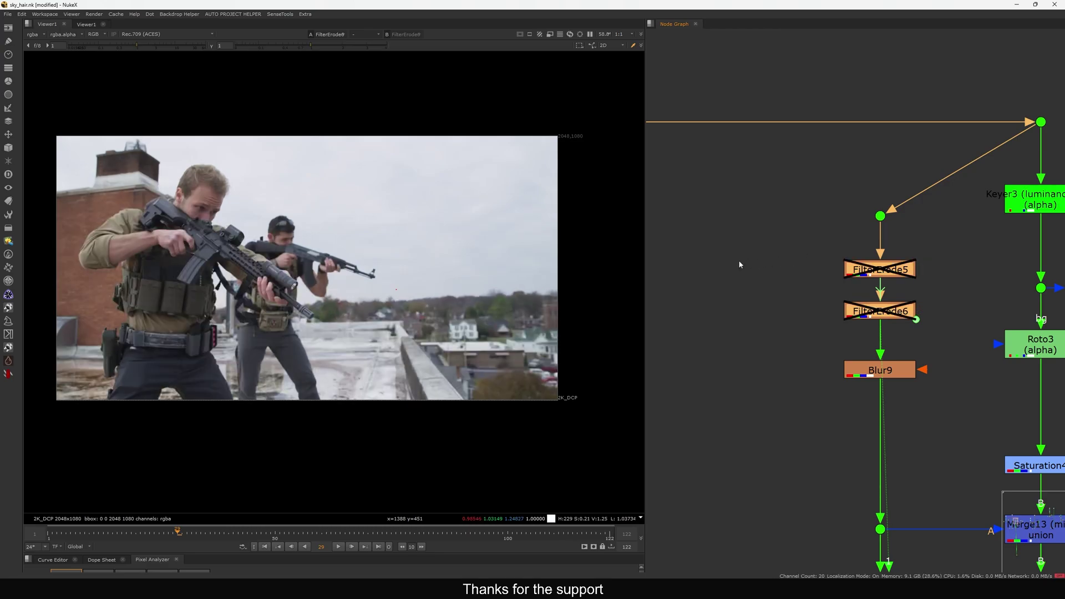
left_click_drag(935, 250, 802, 341)
key("d")
left_click(813, 326)
Try other erode sizes with the FilterErode5 and FilterErode6 settings open, restore FilterErode5's size to 20, and close both.
double_click(881, 269)
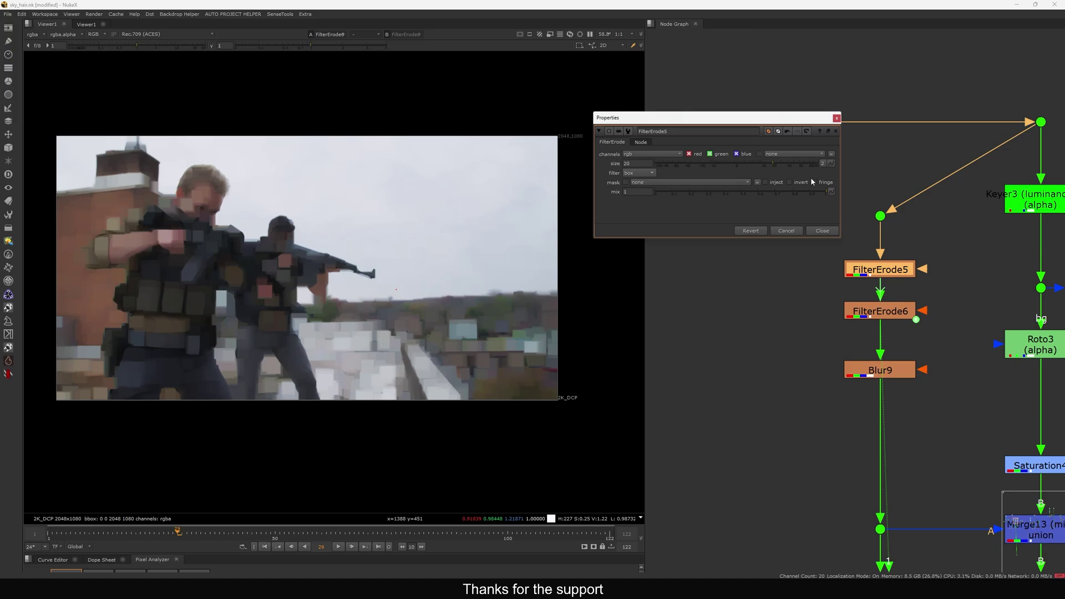
double_click(885, 314)
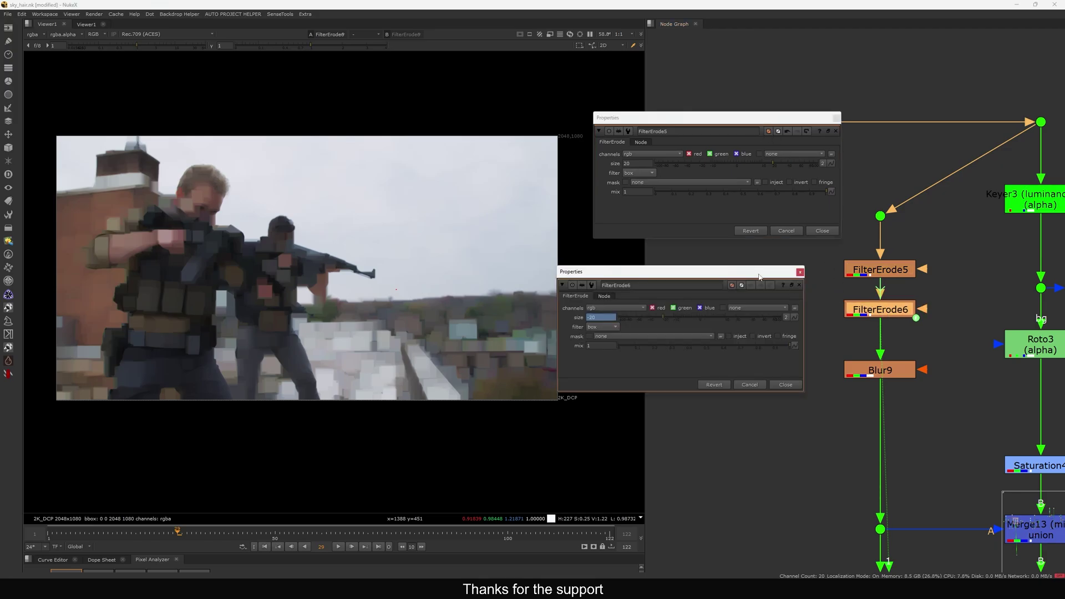
left_click_drag(759, 277, 738, 285)
left_click_drag(743, 162, 617, 175)
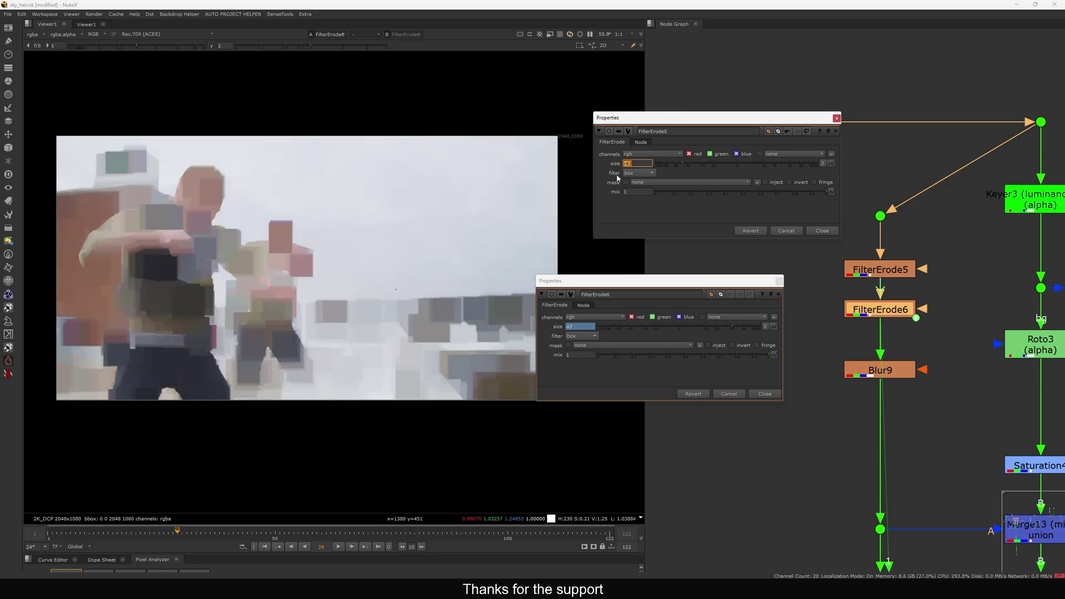
key("Return")
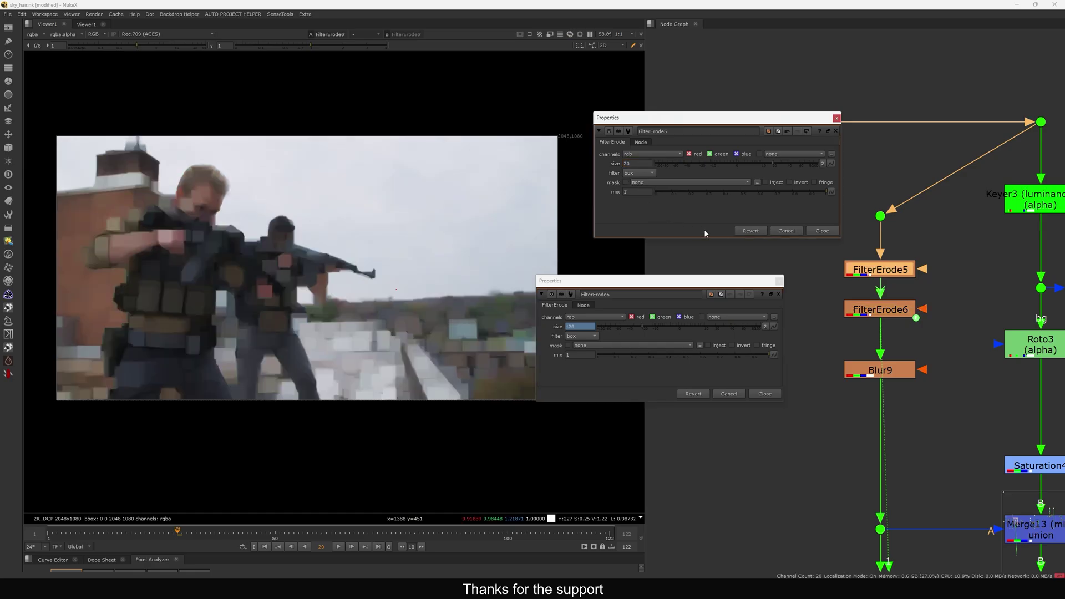
left_click(823, 231)
left_click(779, 281)
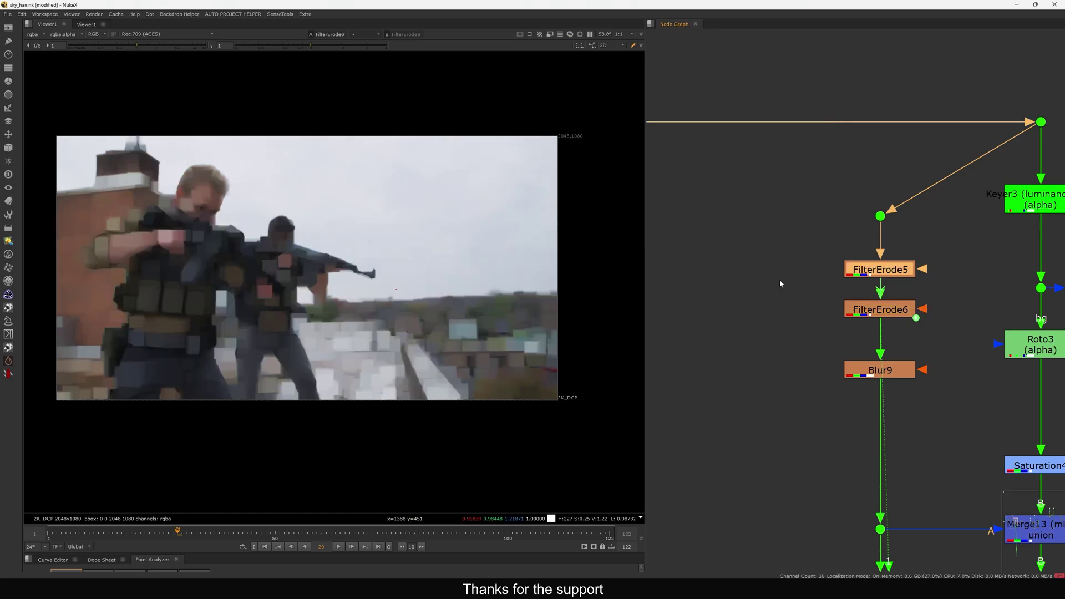
View Blur9's output and toggle the node to compare the eroded plate with and without blur.
left_click_drag(883, 314, 883, 308)
left_click_drag(882, 368, 884, 360)
key("1")
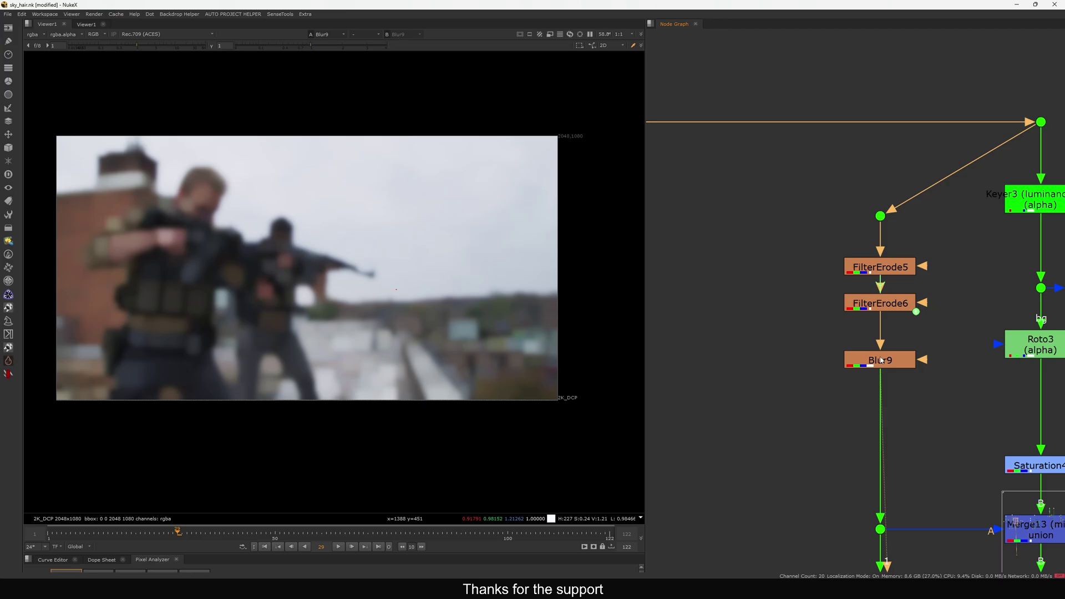
key("d")
key("d")
scroll(866, 352, "down", 5)
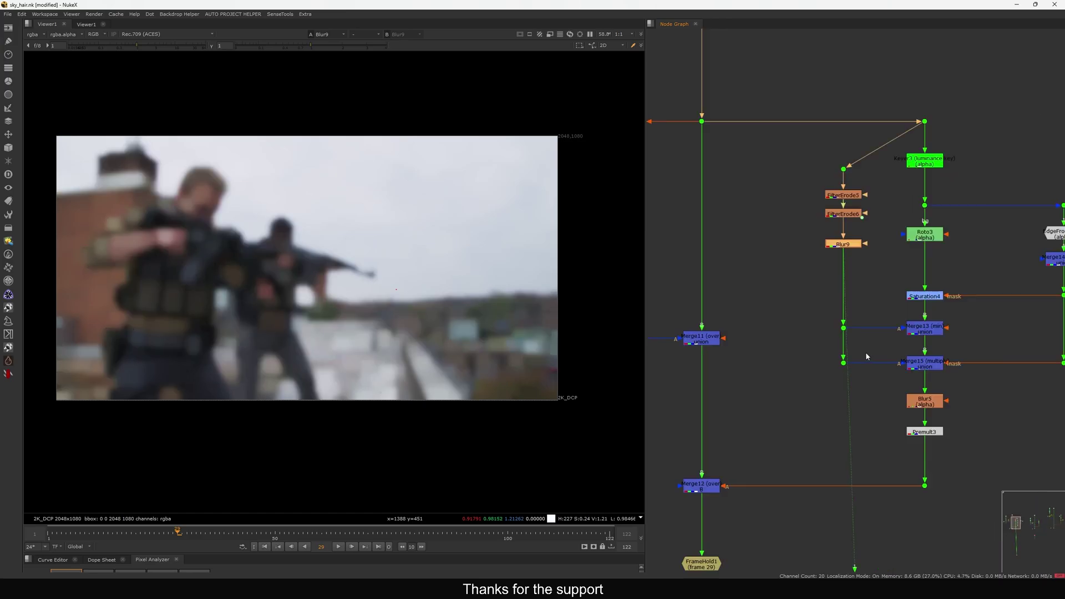
View Merge13's min result and toggle the node repeatedly to compare the image with and without it, leaving it enabled.
scroll(899, 322, "up", 2)
left_click(917, 292)
key("1")
scroll(909, 305, "up", 2)
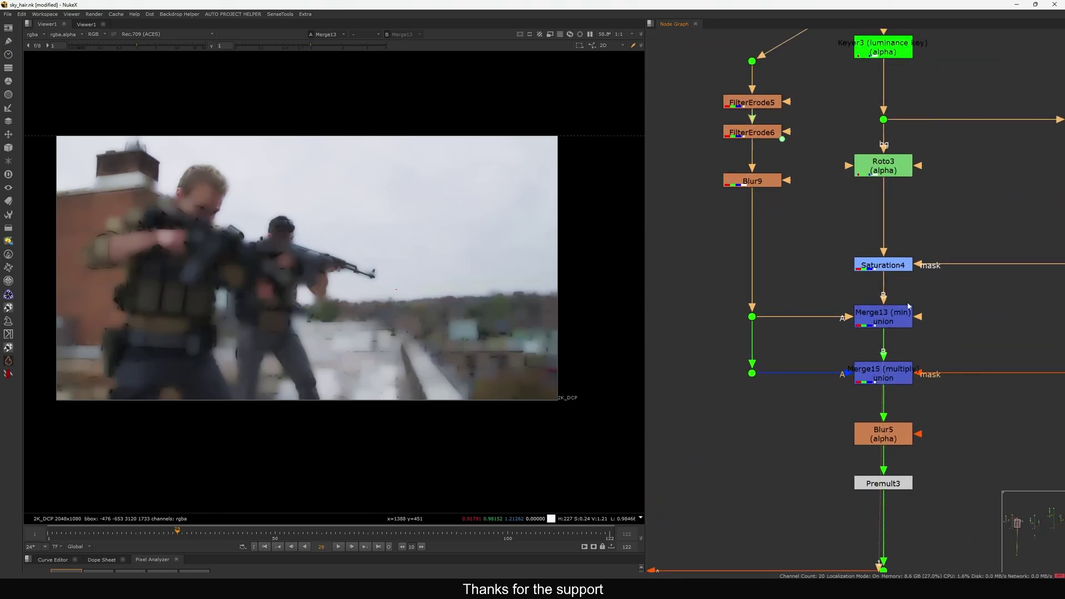
key("d")
key("d")
key("d")
key("d")
key("d")
key("d")
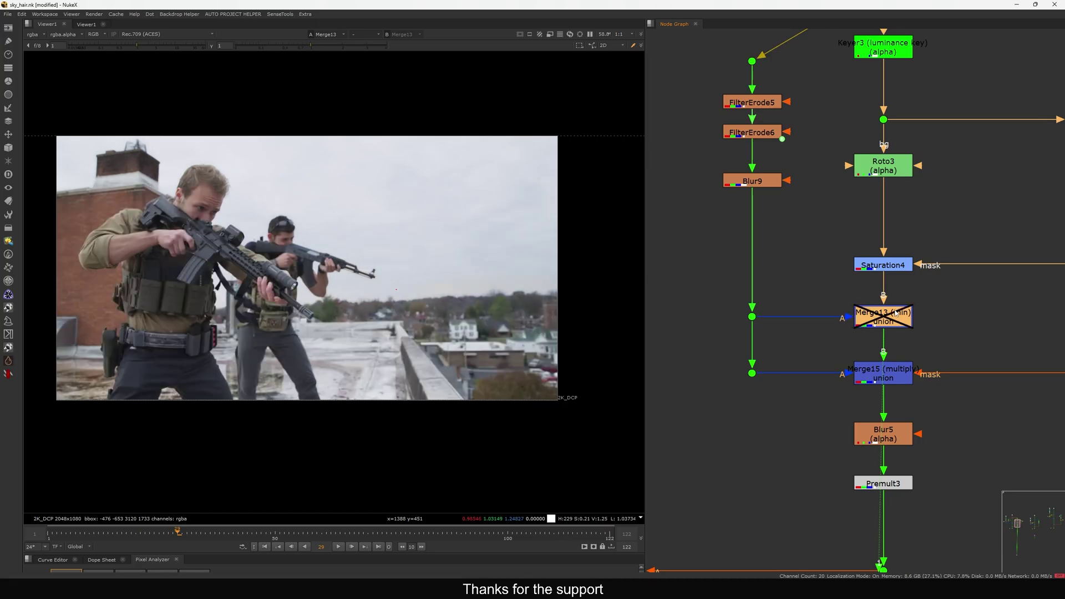
key("d")
key("d")
key("d")
key("d")
key("d")
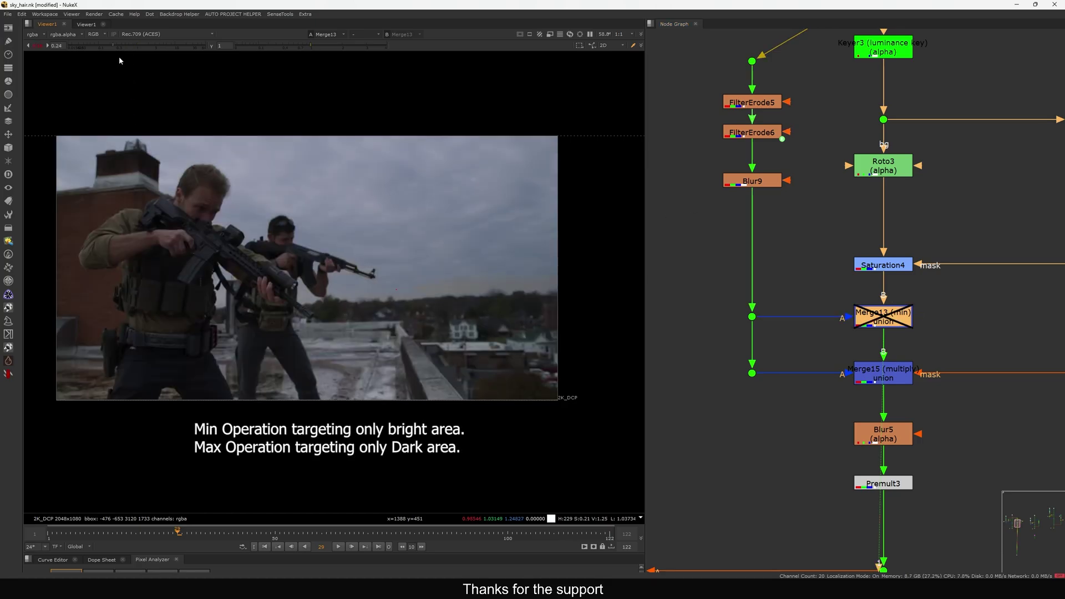
middle_click_drag(884, 367, 873, 363)
key("d")
scroll(855, 352, "down", 3)
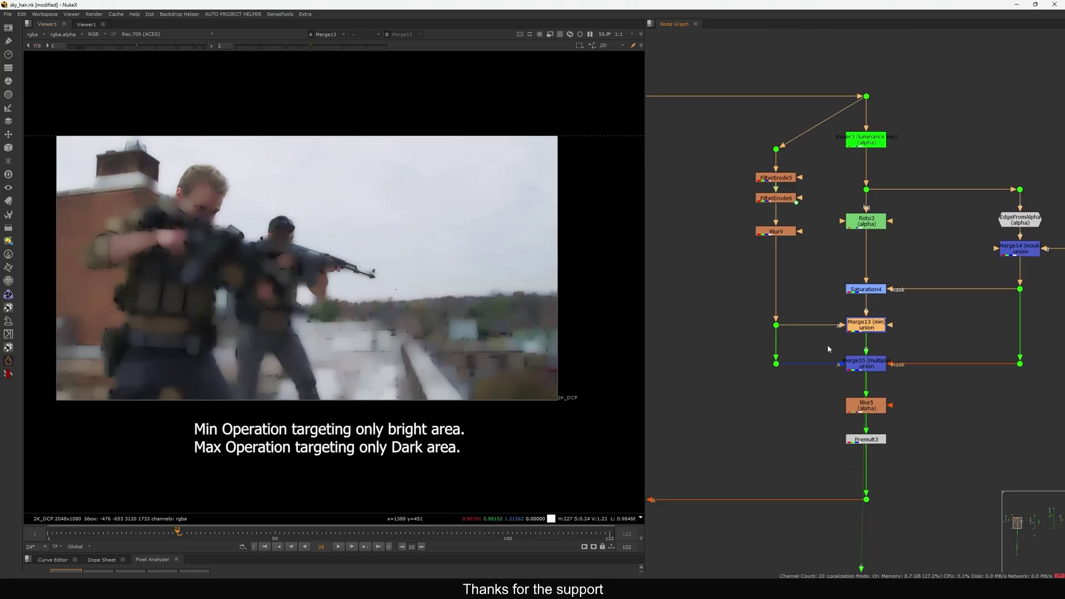
View the blurred branch at the dot feeding Merge15, and the multiply result of Merge15.
scroll(827, 345, "up", 2)
left_click_drag(805, 345, 709, 404)
key("1")
left_click(880, 374)
key("1")
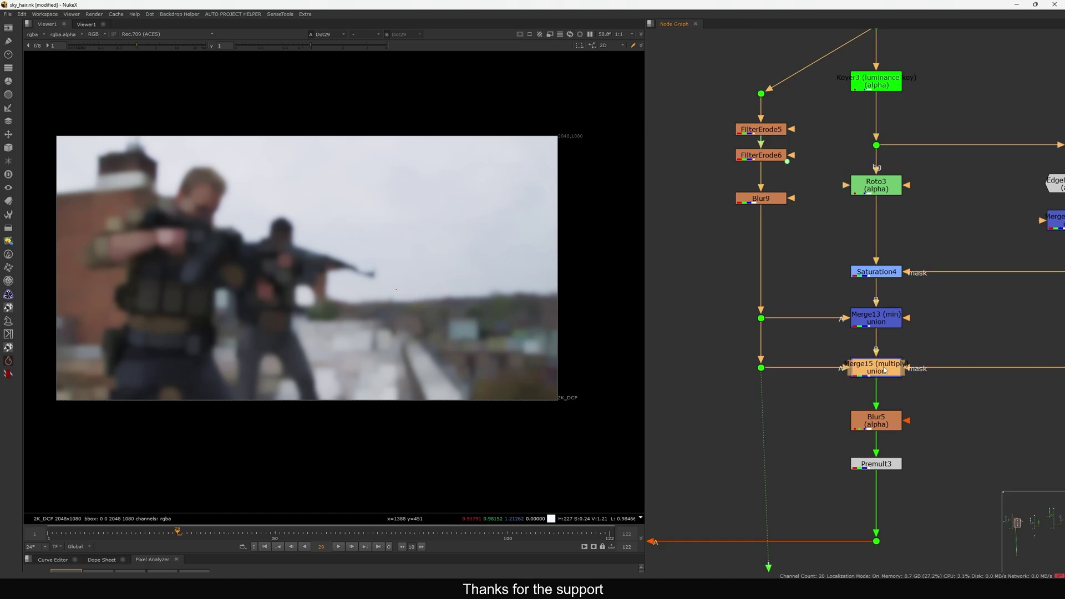
Insert a dot in the mask line below Merge14 and connect Merge13's mask input to it.
left_click(927, 323)
middle_click_drag(926, 323, 870, 311)
left_click(1017, 303, "ctrl")
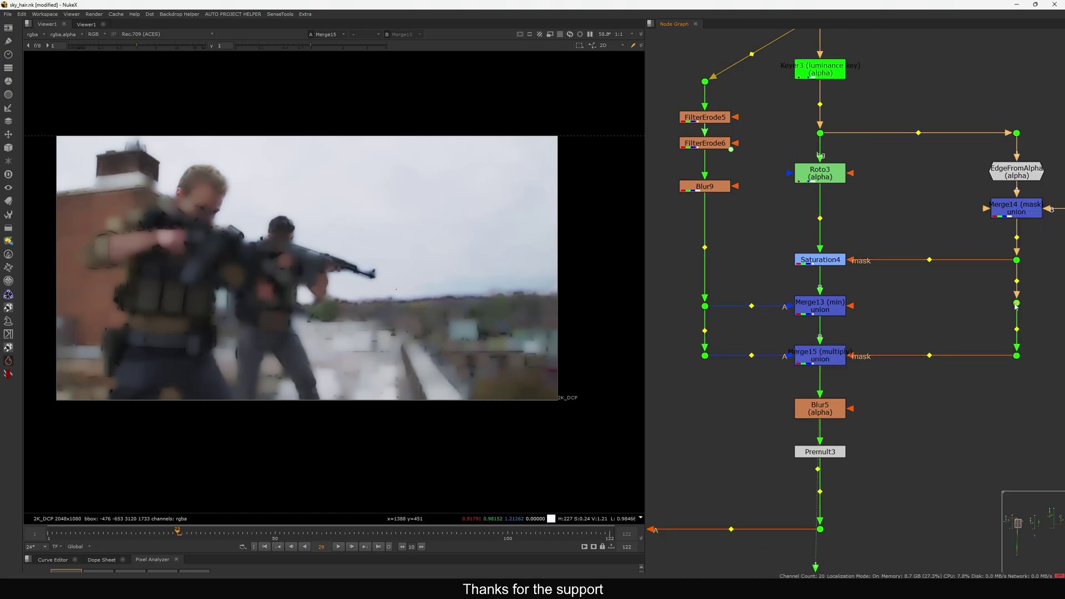
left_click_drag(1001, 304, 1017, 303)
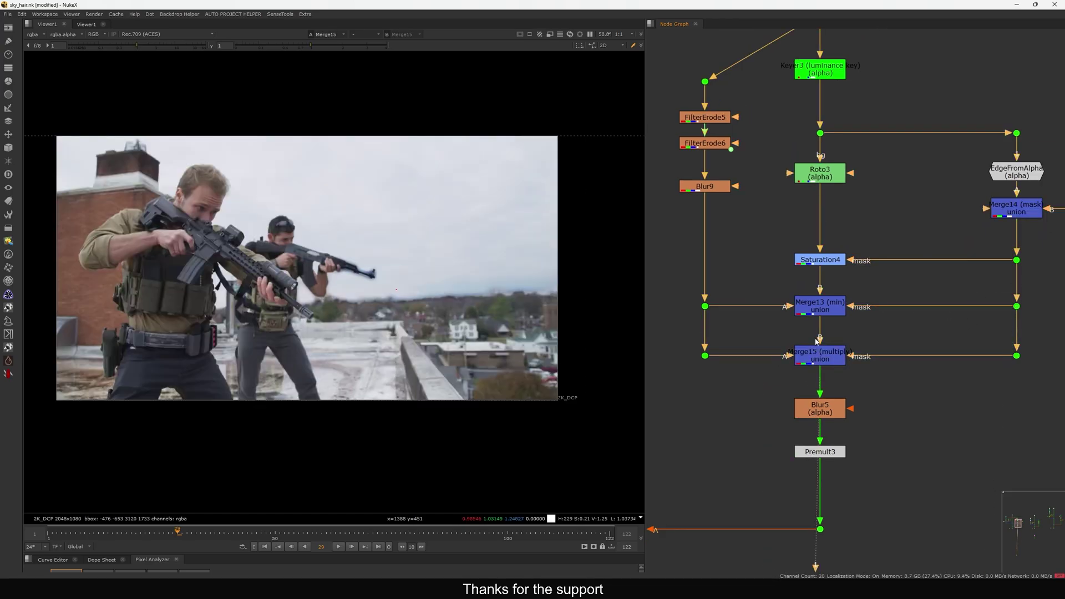
Toggle Merge13 and Merge15 together to compare the image with and without the min and multiply operations.
left_click_drag(875, 286, 774, 384)
key("d")
key("d")
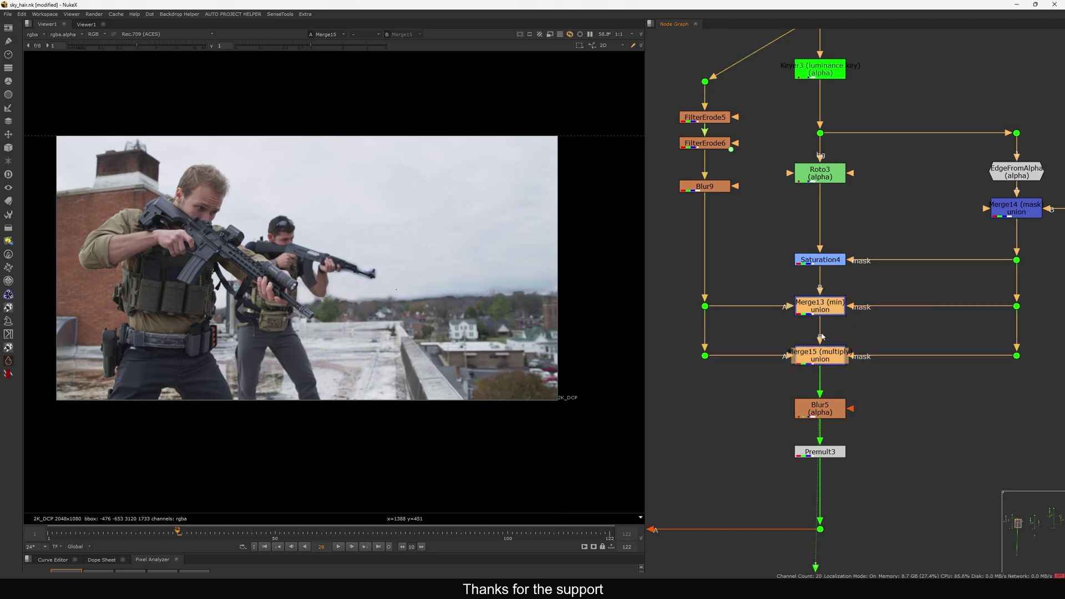
View Premult3's output and check its alpha channel before returning to the colour image.
left_click(821, 453)
key("1")
left_click(772, 449)
middle_click_drag(772, 449, 826, 433)
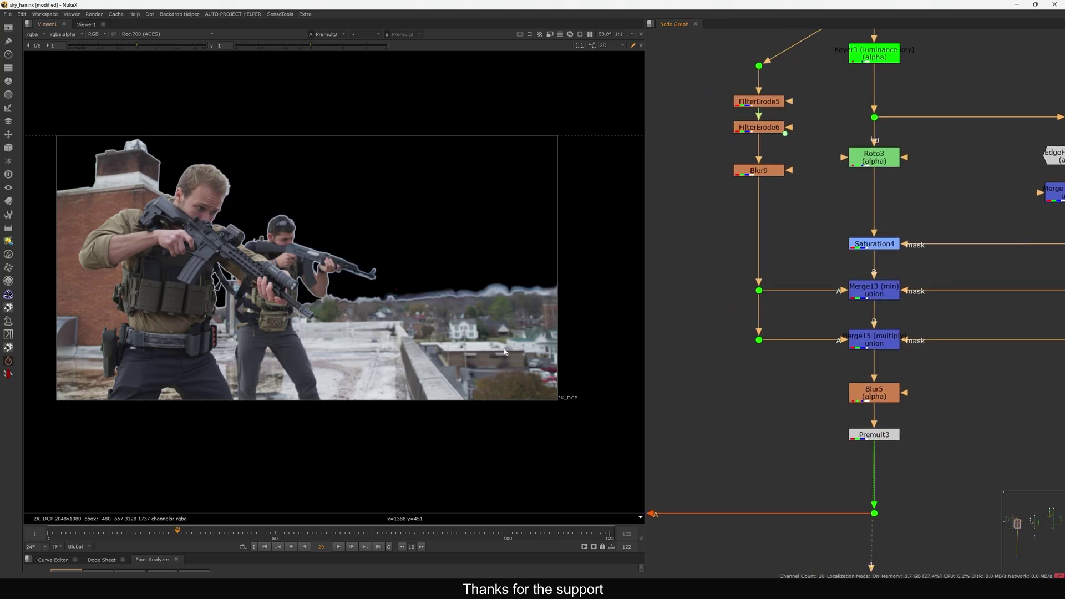
key("a")
key("a")
Set the output channels of both Merge13 and Merge15 to rgb and close their properties.
double_click(861, 289)
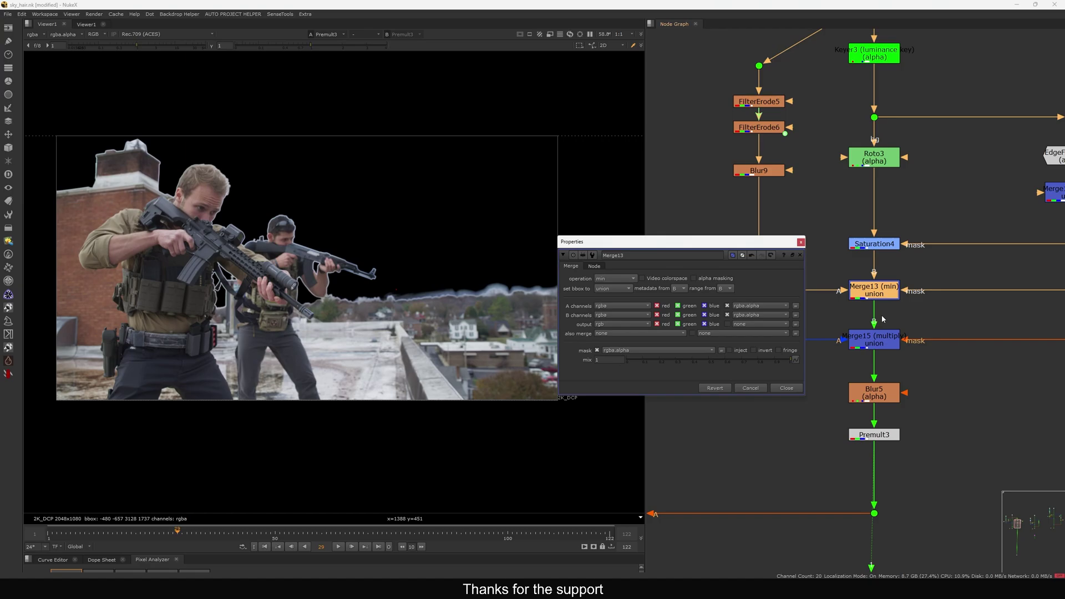
left_click_drag(684, 242, 667, 214)
left_click(589, 298)
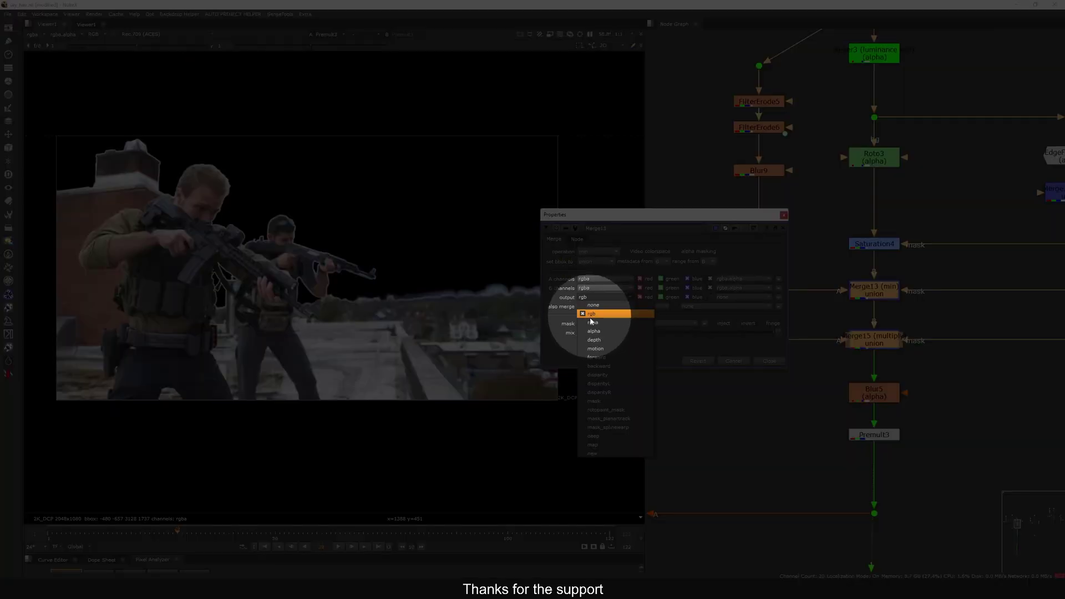
left_click(593, 313)
double_click(867, 340)
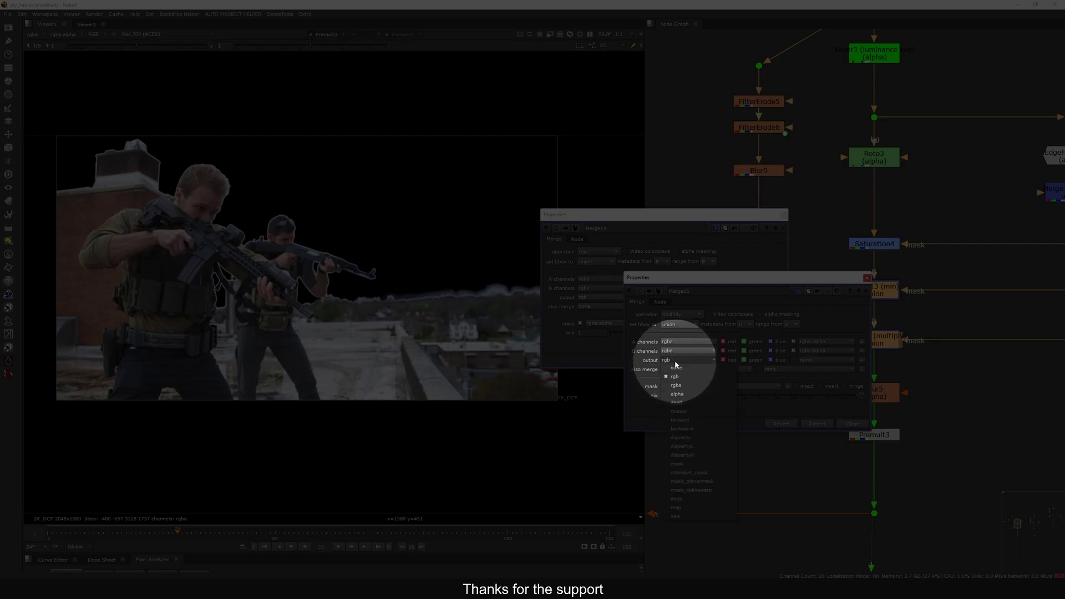
left_click(674, 377)
left_click(853, 424)
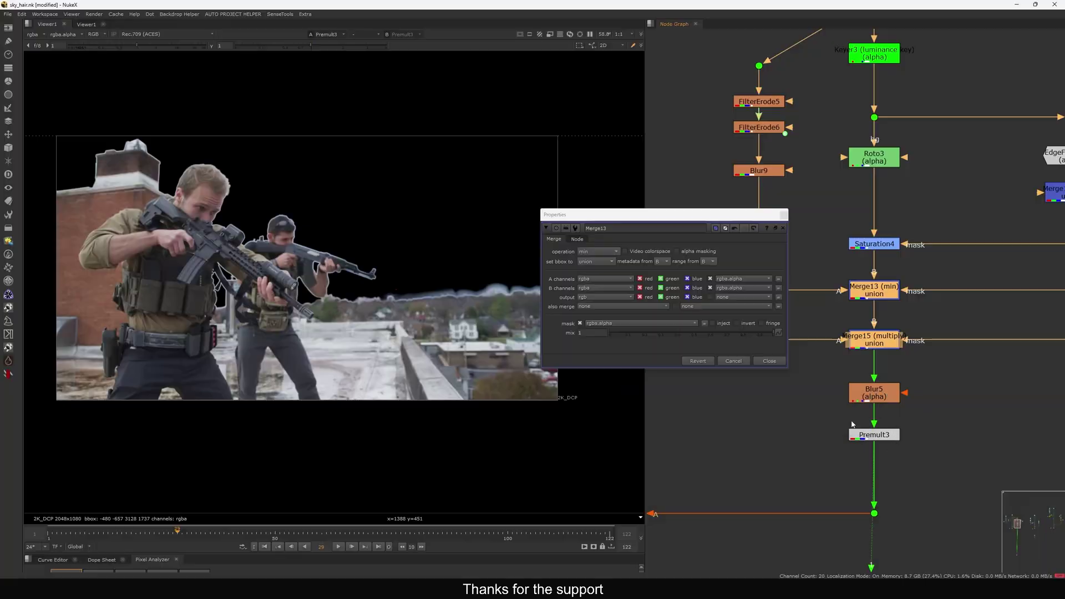
left_click(769, 361)
View the outputs of Blur5 and Premult3, followed by the over composite at Merge12.
key("1")
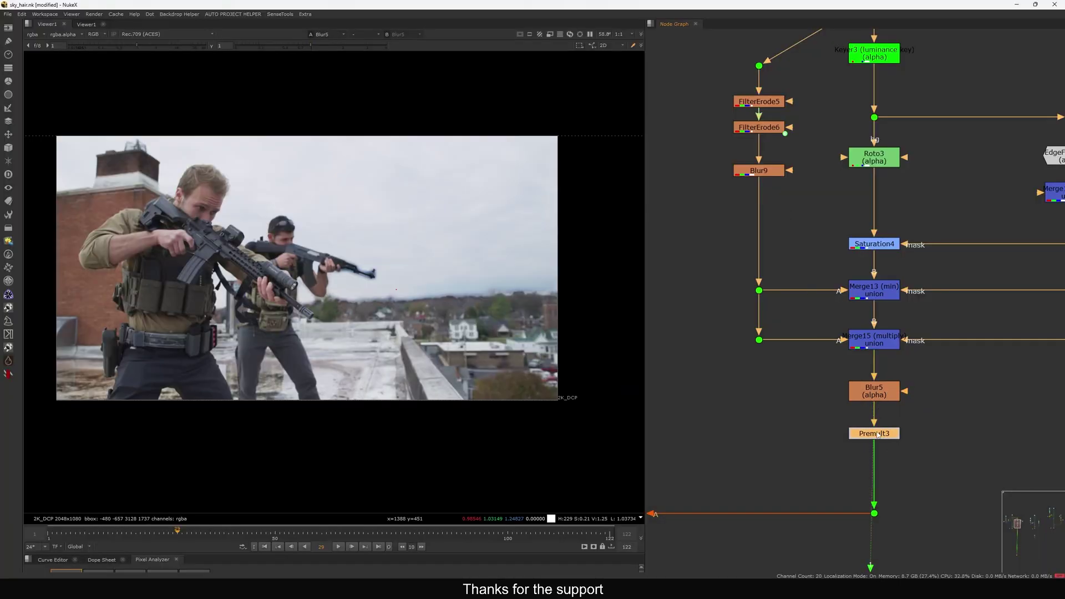
key("1")
left_click(864, 365)
scroll(814, 440, "down", 2)
middle_click_drag(813, 439, 964, 327)
left_click_drag(818, 360, 735, 413)
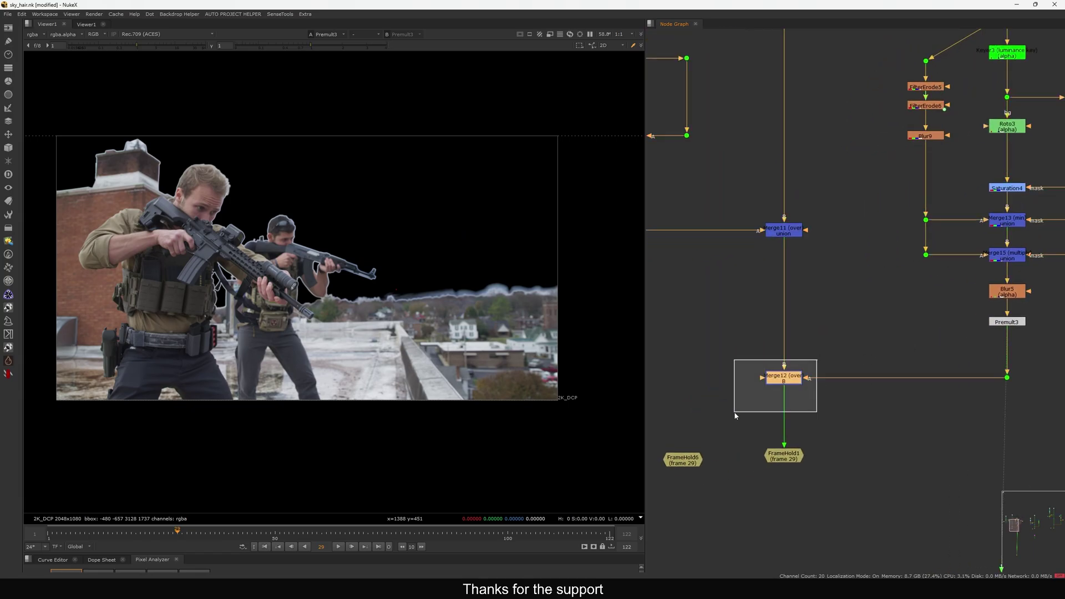
key("1")
View the original plate at the dot below Read5, then the outputs of Merge11 and Merge12.
left_click(829, 375)
middle_click_drag(831, 377, 850, 515)
left_click_drag(849, 132, 777, 196)
key("1")
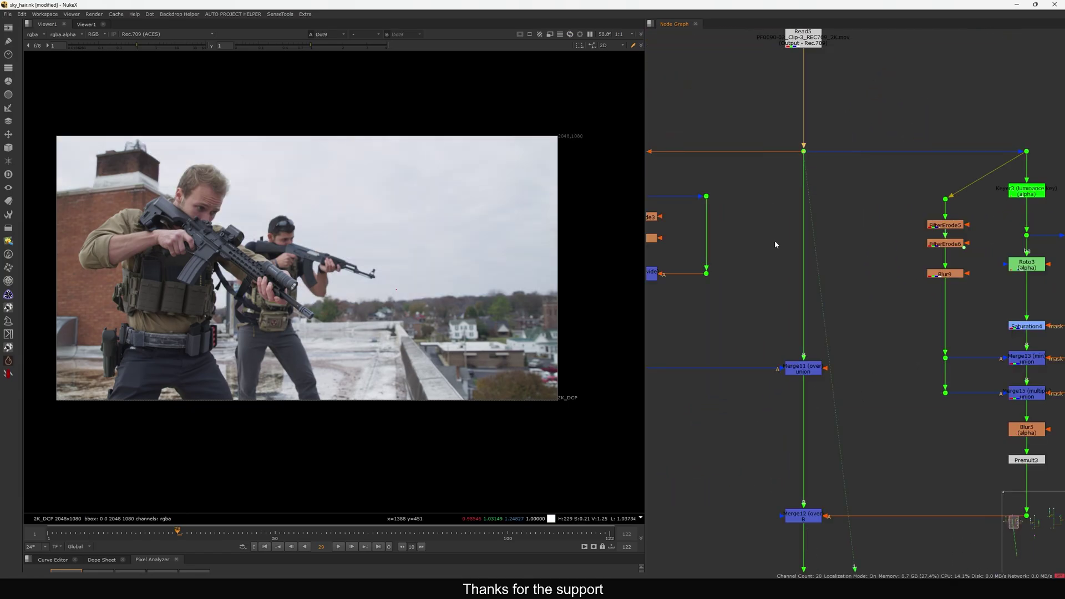
left_click_drag(864, 327, 760, 411)
key("1")
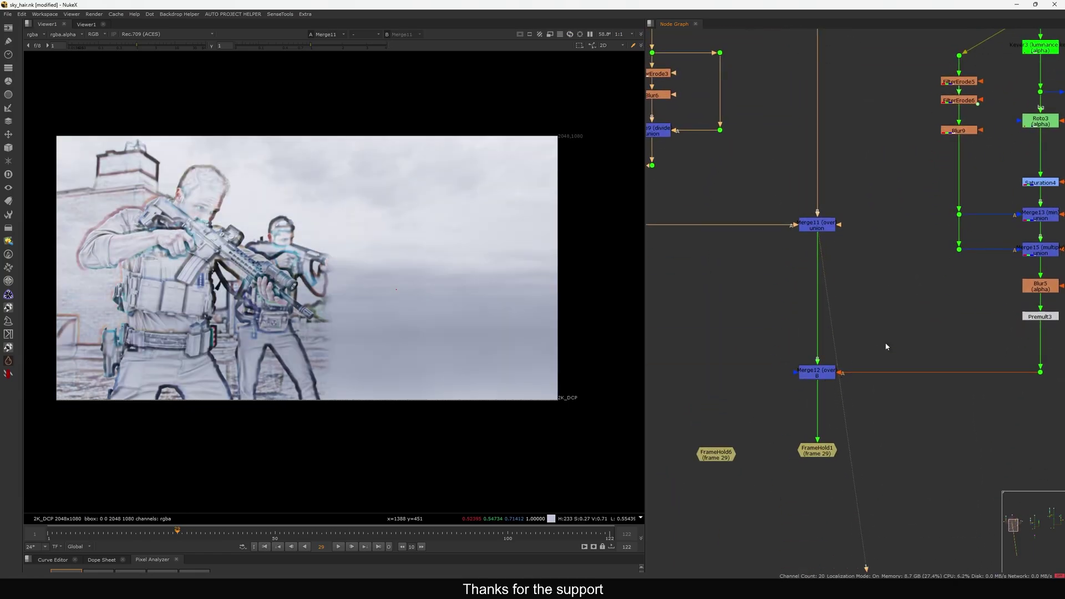
left_click_drag(888, 340, 766, 416)
key("1")
Toggle Merge12 and compare its composite against the original plate at the dot below Read5.
middle_click_drag(903, 336, 852, 354)
left_click_drag(851, 354, 723, 424)
key("d")
key("d")
scroll(821, 355, "down", 2)
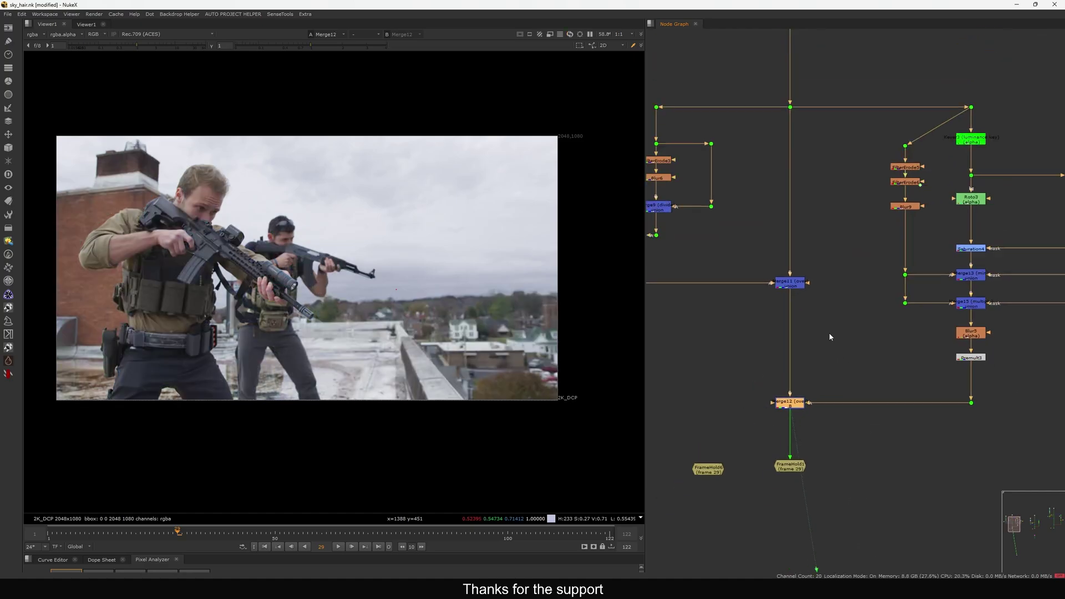
scroll(829, 332, "down", 3)
left_click_drag(804, 336, 803, 337)
key("1")
left_click_drag(857, 349, 808, 387)
key("1")
Disable Saturation4, Merge13 and Merge15 together and enable them again to compare the edge treatment.
left_click(899, 376)
scroll(911, 370, "up", 3)
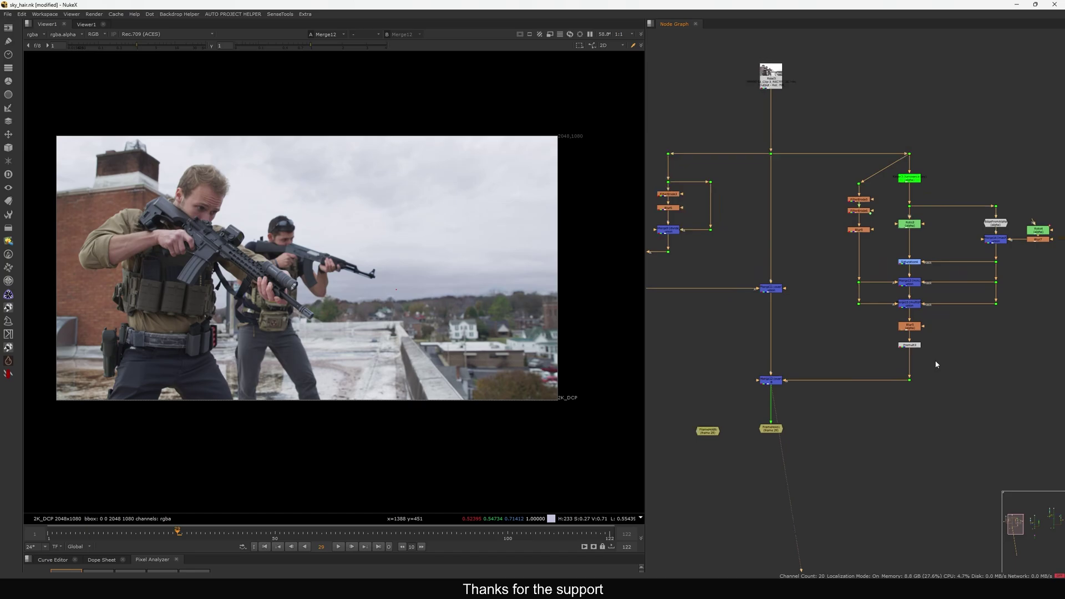
left_click_drag(882, 423, 951, 359)
left_click(784, 379)
middle_click_drag(785, 379, 769, 393)
left_click_drag(867, 249, 927, 322)
key("d")
scroll(364, 288, "up", 5)
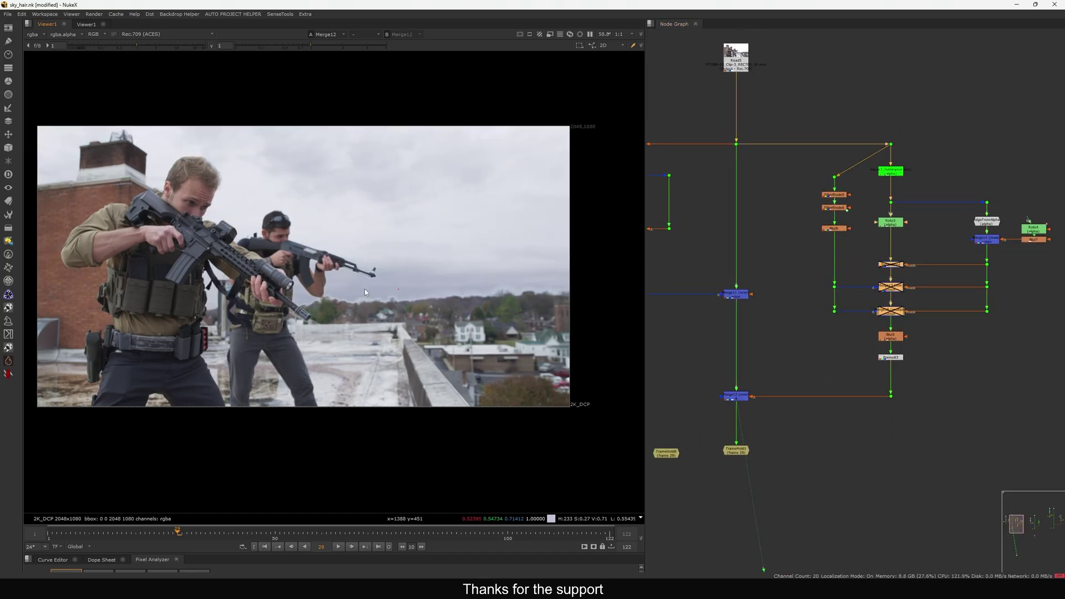
key("d")
Assign the plate dot and Merge12 to separate viewer inputs and compare them closely around the rifle muzzle.
left_click_drag(756, 360, 688, 416)
middle_click_drag(750, 272, 768, 292)
left_click_drag(781, 204, 743, 155)
key("2")
key("1")
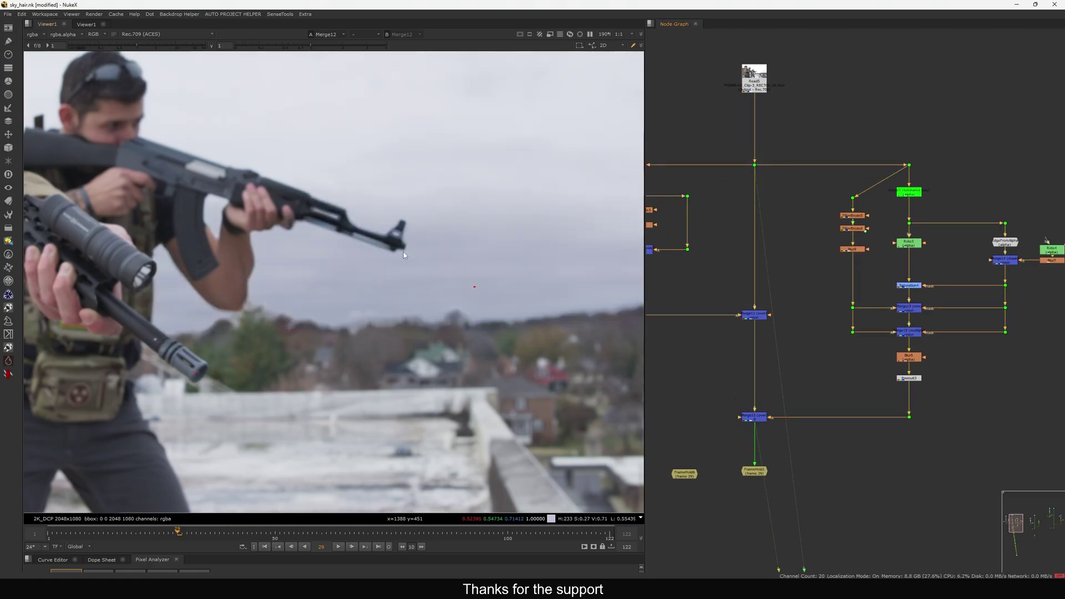
scroll(388, 237, "up", 2)
key("2")
key("1")
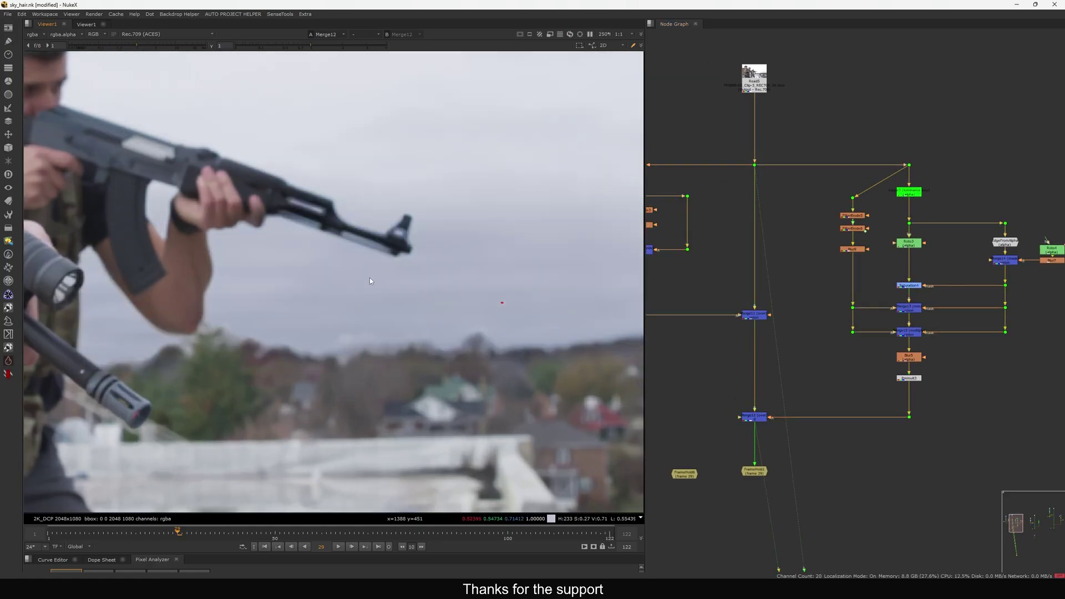
key("2")
key("1")
key("1")
key("f")
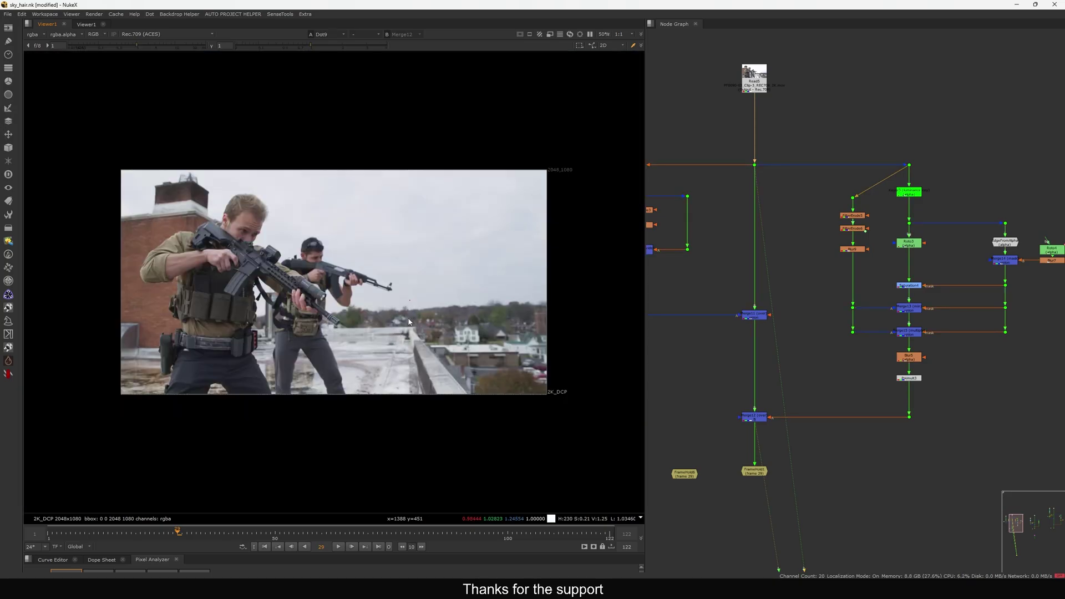
Examine the front man's hair against the sky and assign FrameHold1 to the second viewer input.
key("f")
scroll(328, 247, "up", 5)
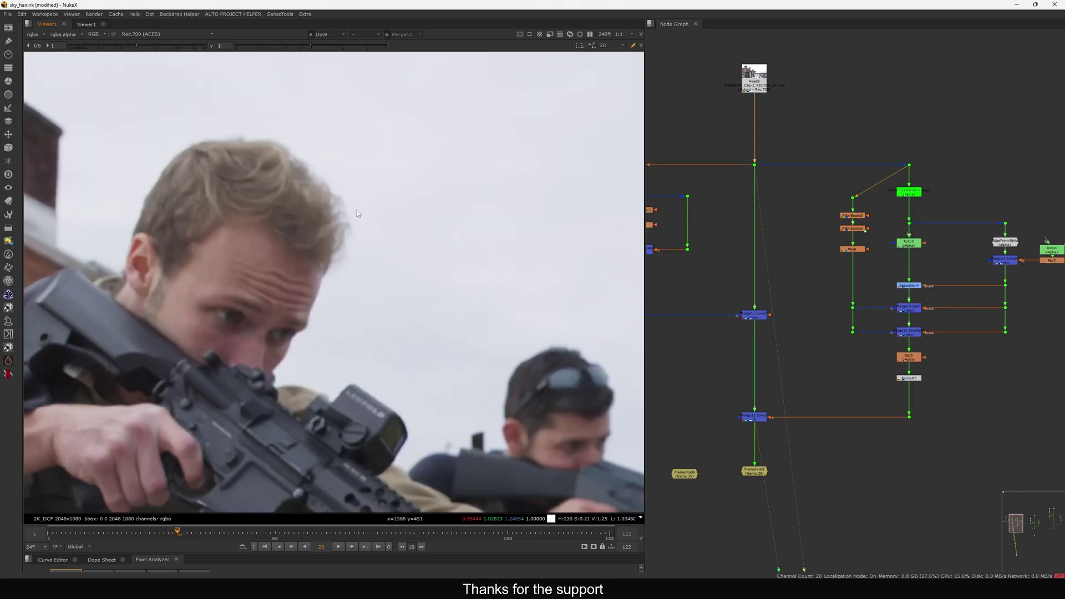
middle_click_drag(711, 249, 828, 261)
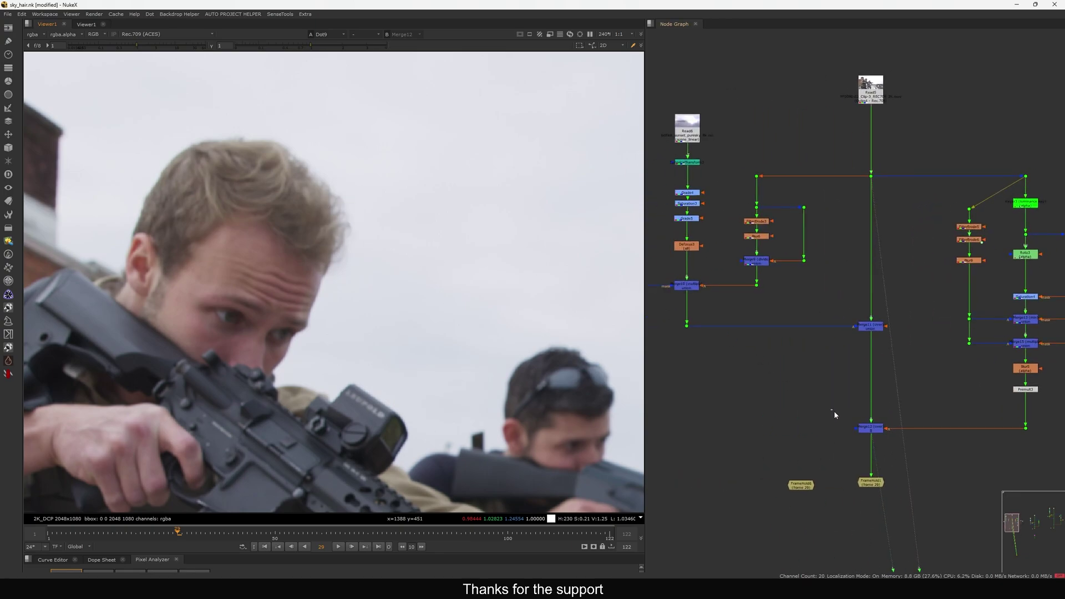
left_click(862, 485)
key("2")
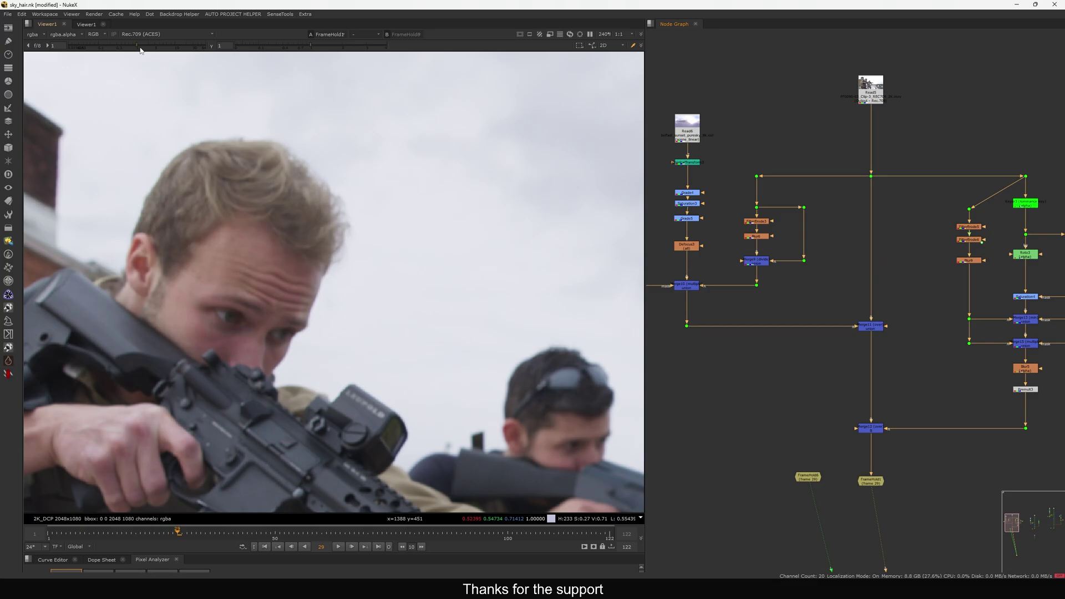
Lower the viewer gain to about 0.21 and alternate between the plate and composite frame holds around the hair.
left_click_drag(140, 50, 112, 52)
key("1")
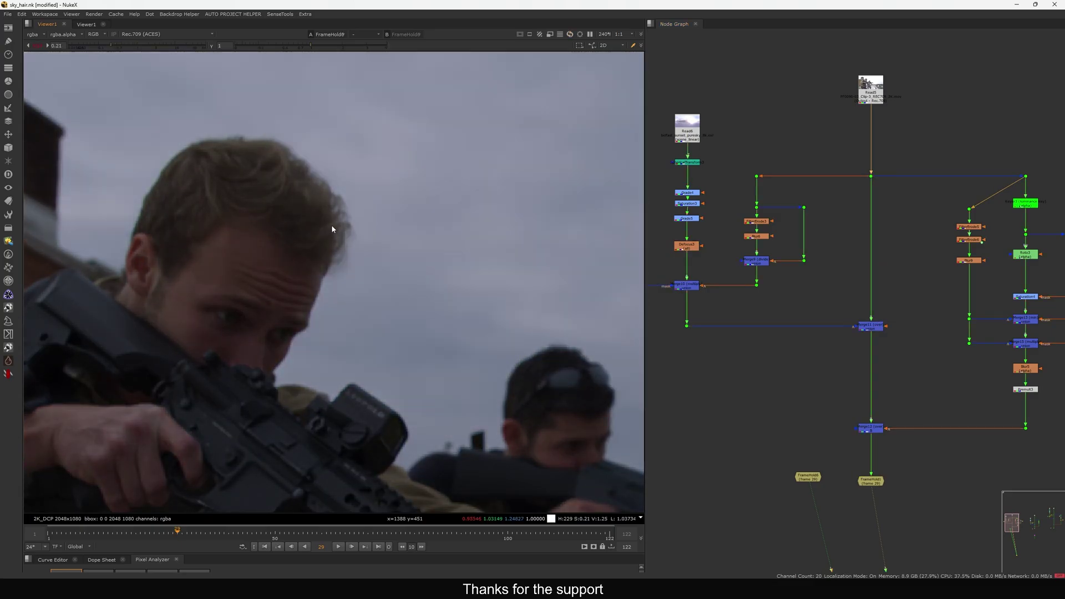
key("2")
key("1")
key("2")
key("1")
middle_click_drag(723, 289, 775, 300)
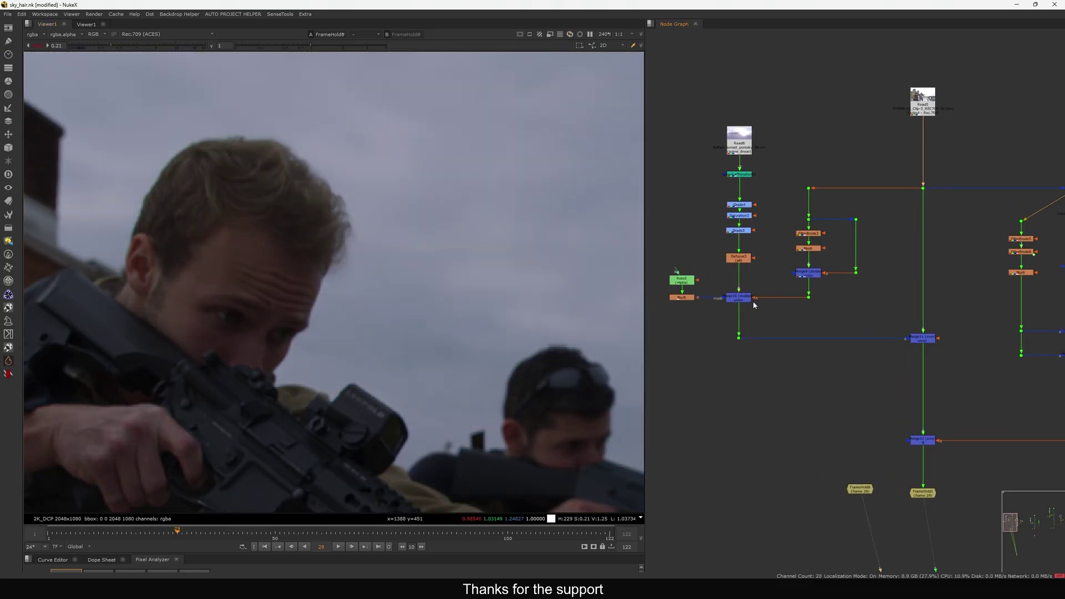
key("2")
Disable the Merge10 multiply, alternate between the plate and composite at the hair, and enable the node again.
scroll(738, 308, "up", 3)
left_click_drag(804, 290, 744, 324)
left_click_drag(798, 292, 727, 333)
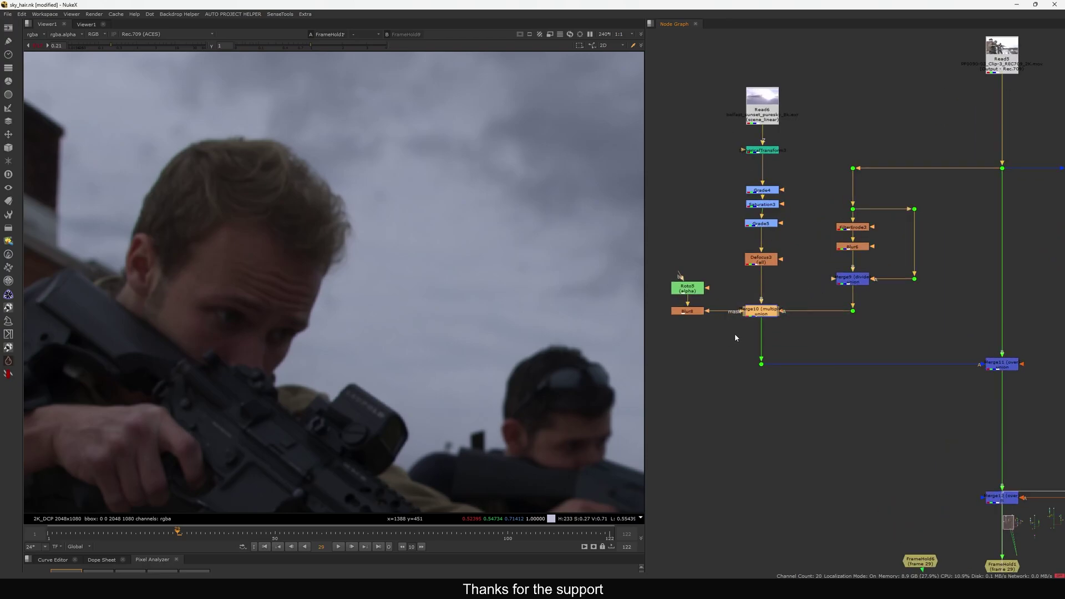
key("d")
left_click(796, 426)
key("1")
key("2")
key("1")
key("2")
key("1")
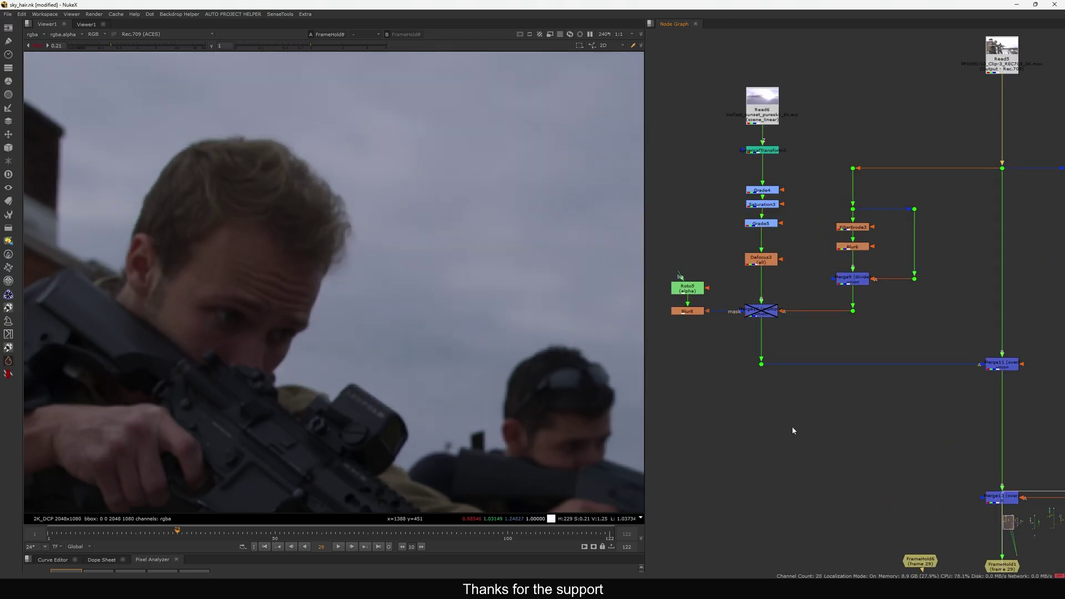
key("2")
key("1")
left_click(768, 312)
key("d")
key("2")
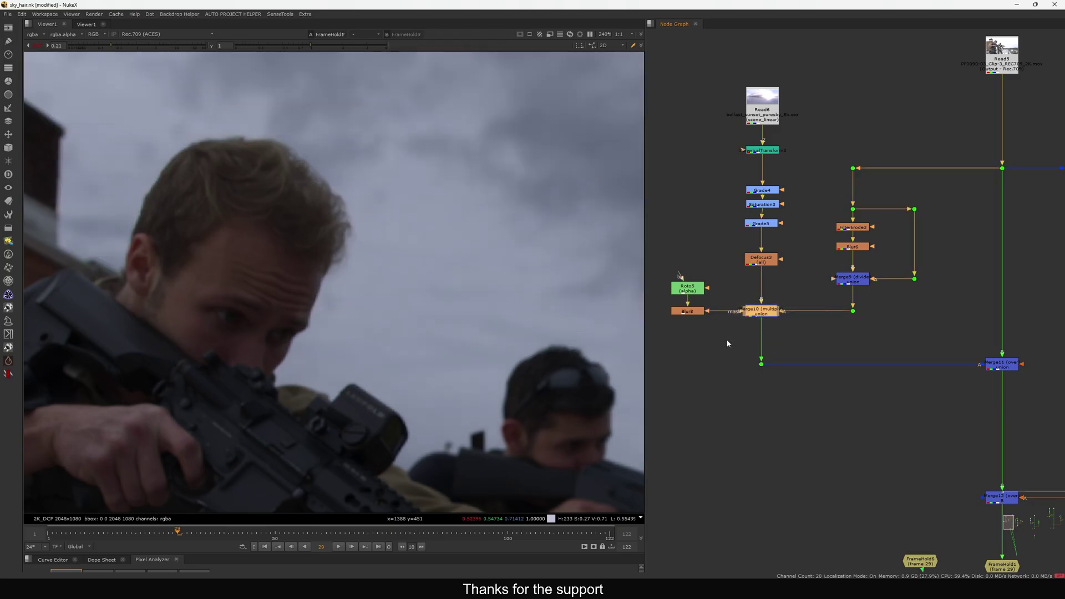
View FrameHold4 in the node tree of the woman's shot and reset the viewer gain to 1.
key("f")
scroll(788, 327, "down", 6)
middle_click_drag(922, 320, 886, 320)
scroll(887, 320, "up", 4)
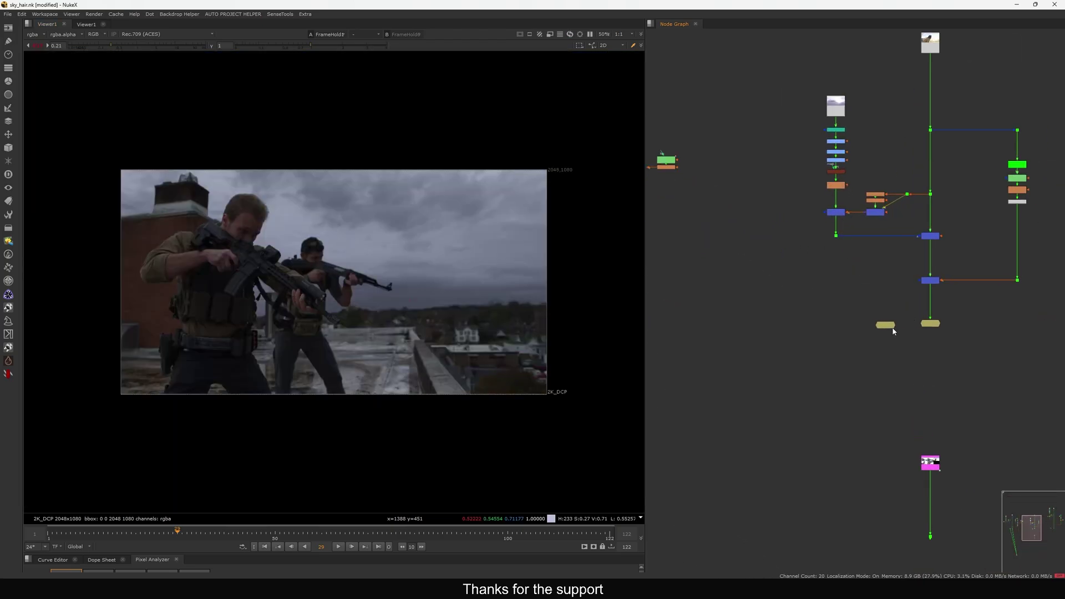
key("1")
left_click(889, 331)
left_click(148, 44, "ctrl")
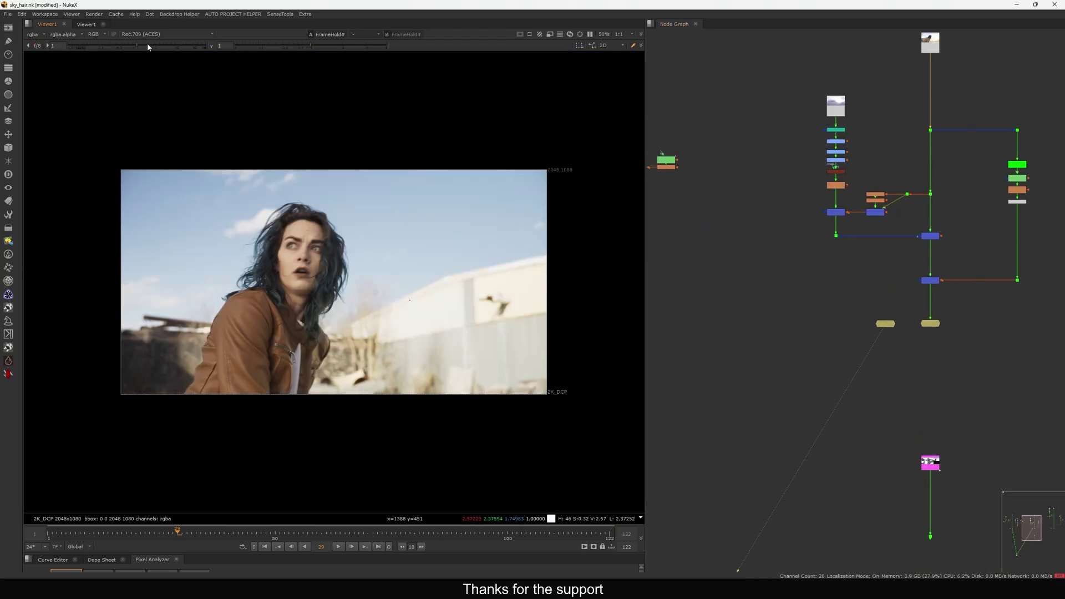
Assign FrameHold3 to the second viewer input and view the over composite at Merge4.
middle_click_drag(806, 249, 799, 251)
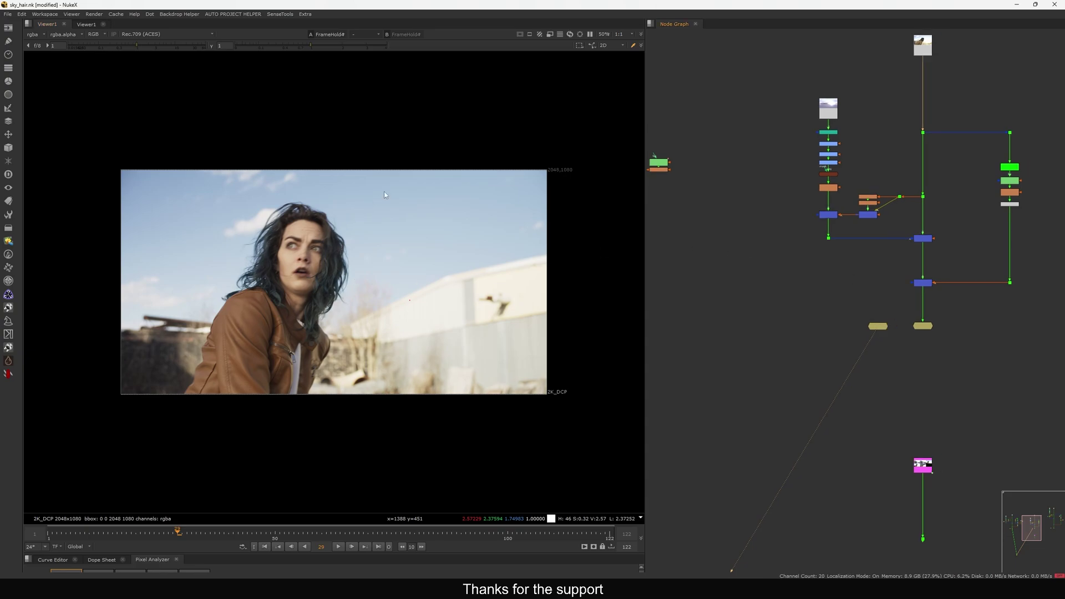
scroll(886, 339, "up", 3)
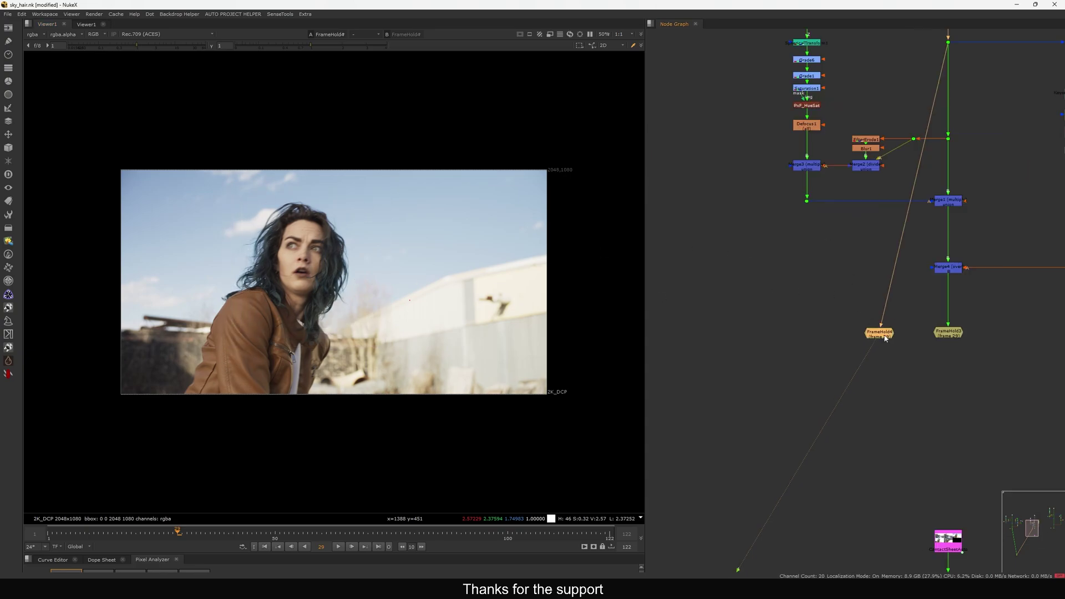
left_click(918, 335)
middle_click_drag(936, 335, 907, 347)
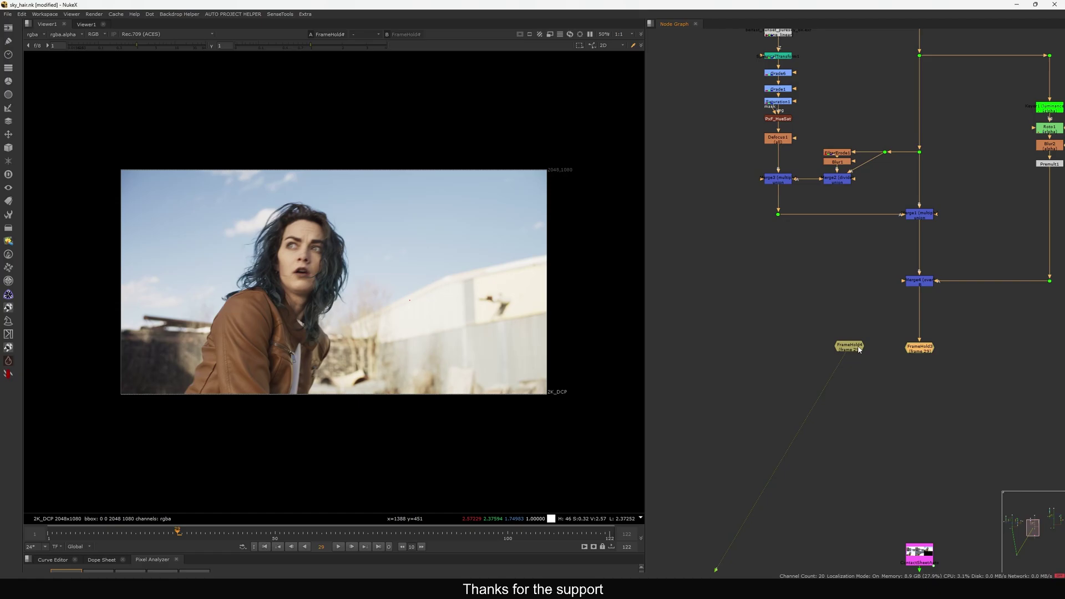
left_click(923, 351)
key("2")
left_click(930, 282)
key("1")
Compare the layouts of the sky replacement trees and view the woman's plate at the two dots below Read1.
middle_click_drag(935, 283, 794, 338)
middle_click_drag(795, 339, 988, 347)
middle_click_drag(793, 361, 1019, 329)
scroll(860, 347, "down", 6)
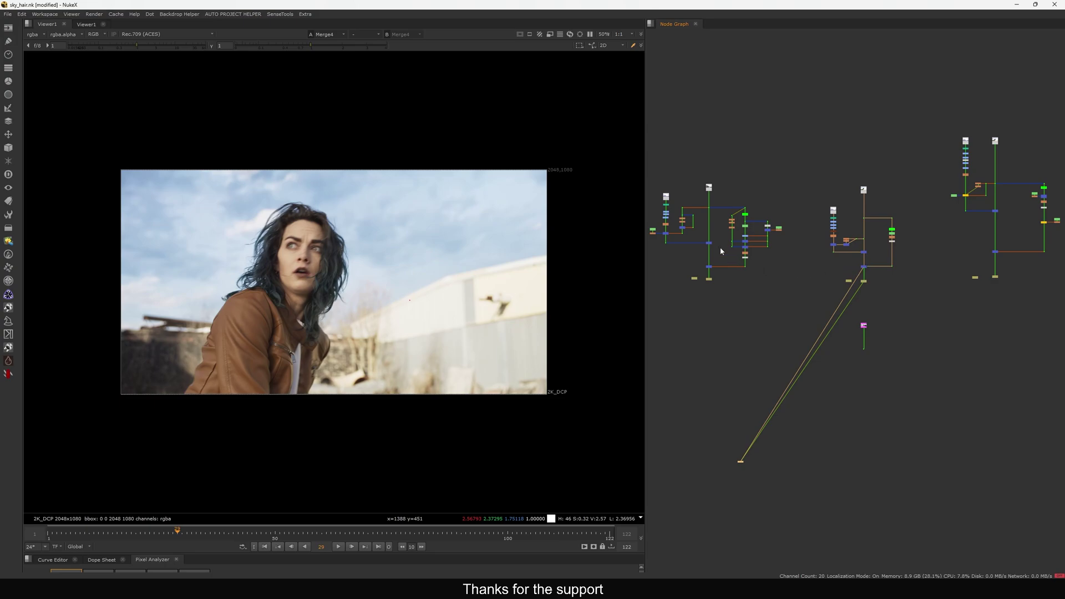
scroll(720, 248, "up", 6)
left_click_drag(748, 221, 664, 279)
middle_click(798, 235)
scroll(719, 234, "up", 8)
middle_click_drag(720, 234, 890, 172)
left_click_drag(878, 231, 732, 338)
key("1")
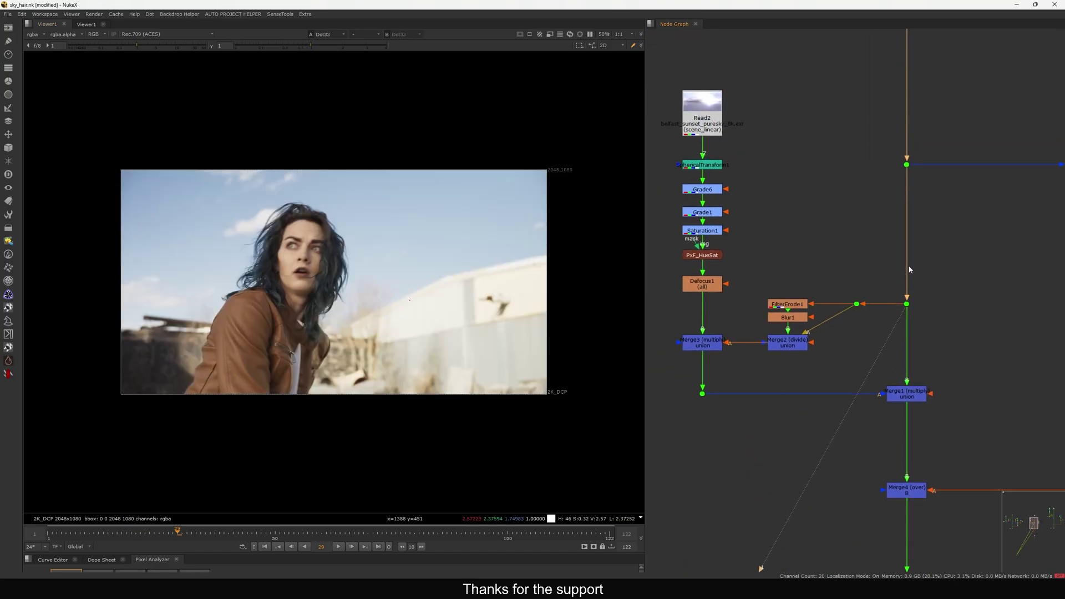
left_click_drag(868, 176, 928, 228)
key("1")
middle_click_drag(912, 194, 912, 290)
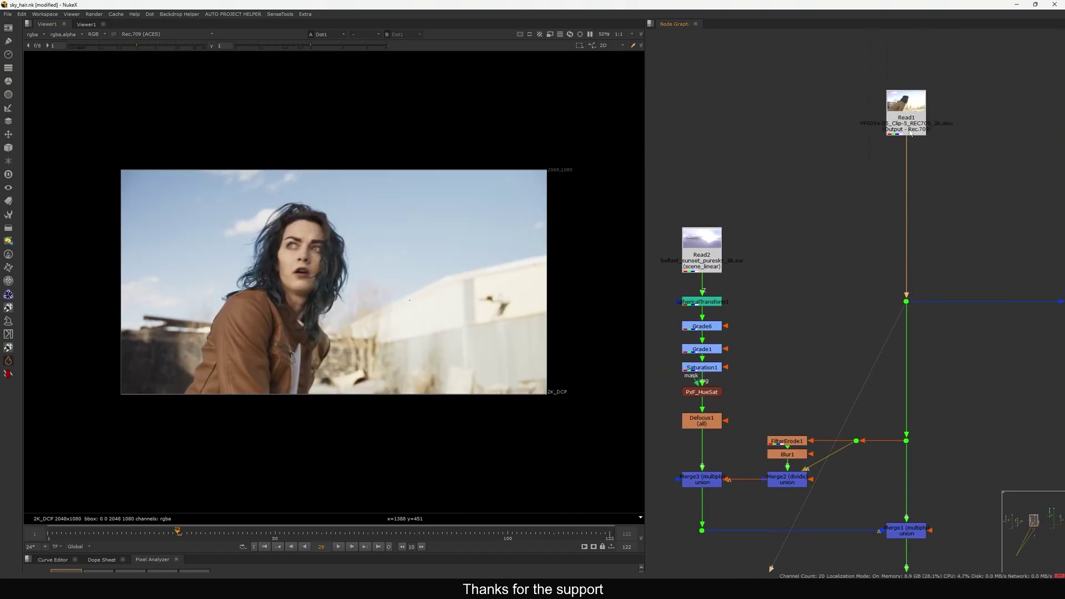
Move Read1 down closer to its dot, move Read2 slightly up, and view Read2's sky image.
left_click_drag(910, 122, 910, 207)
left_click_drag(701, 261, 701, 233)
key("1")
left_click(878, 337)
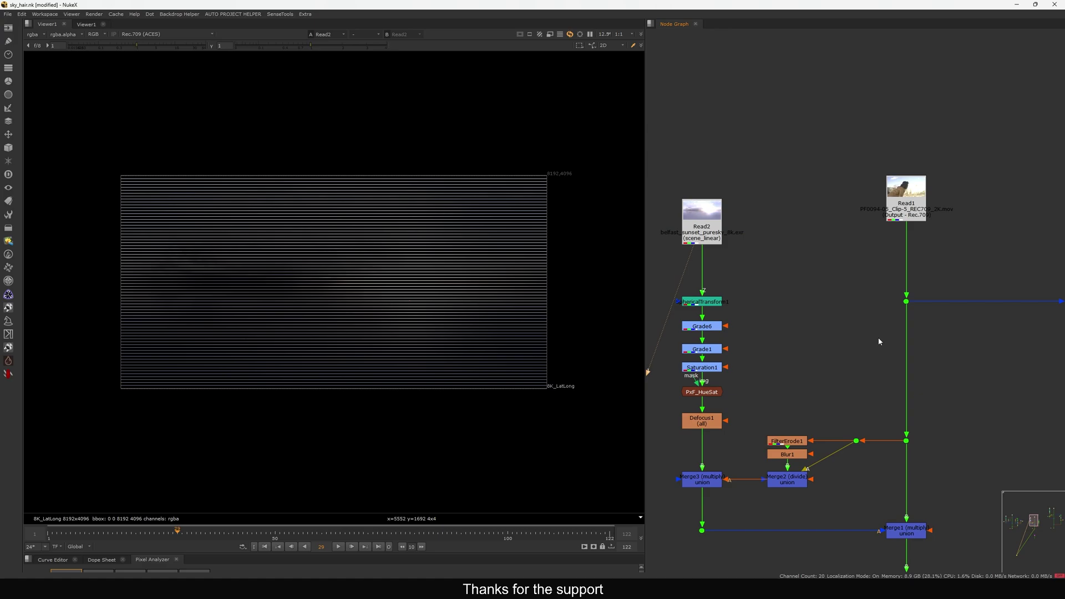
View the woman's plate at the dot above Merge1, then the multiply result of Merge1.
middle_click_drag(925, 424, 917, 334)
left_click_drag(868, 319, 934, 369)
key("1")
left_click(881, 419)
middle_click_drag(954, 408, 968, 304)
left_click(914, 337)
key("1")
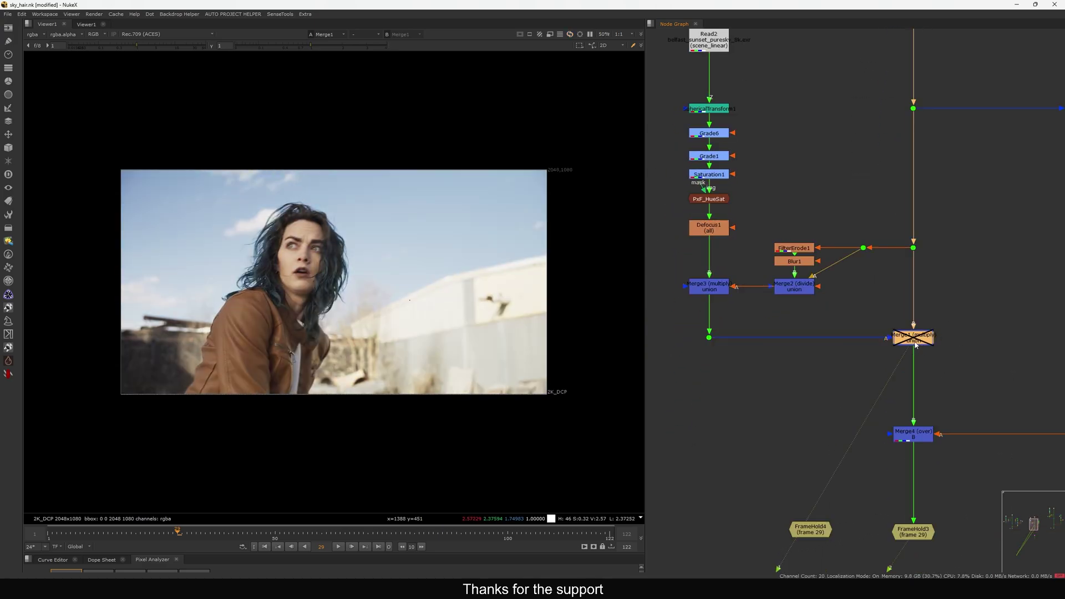
Toggle Merge1 repeatedly to compare the plate with and without the multiplied sky, leaving the node enabled.
key("d")
key("d")
key("d")
key("d")
key("d")
key("d")
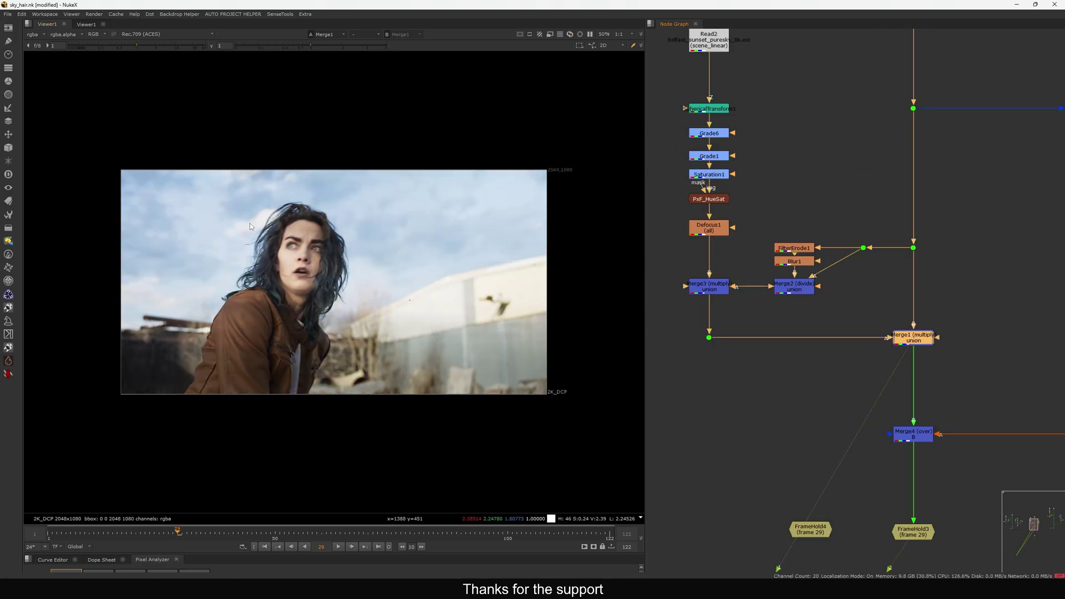
Switch Merge1 off and on several more times to compare the multiplied sky against the original plate.
key("d")
key("d")
key("d")
key("d")
key("d")
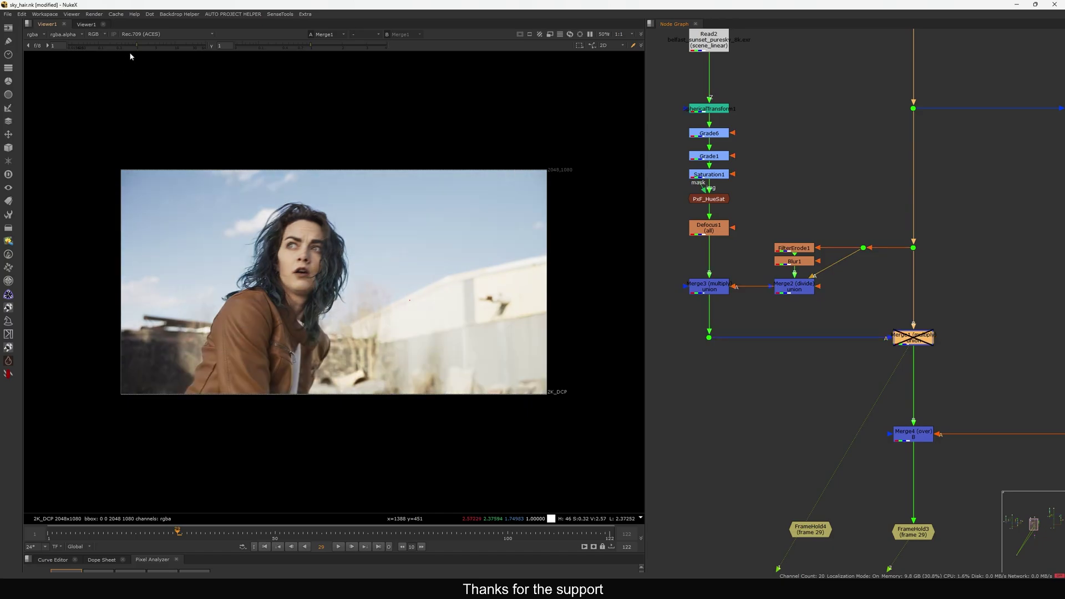
Lower the viewer gain to 0.37 and toggle Merge1 to compare the darkened images, leaving the node enabled.
left_click_drag(136, 46, 122, 47)
key("d")
key("d")
key("d")
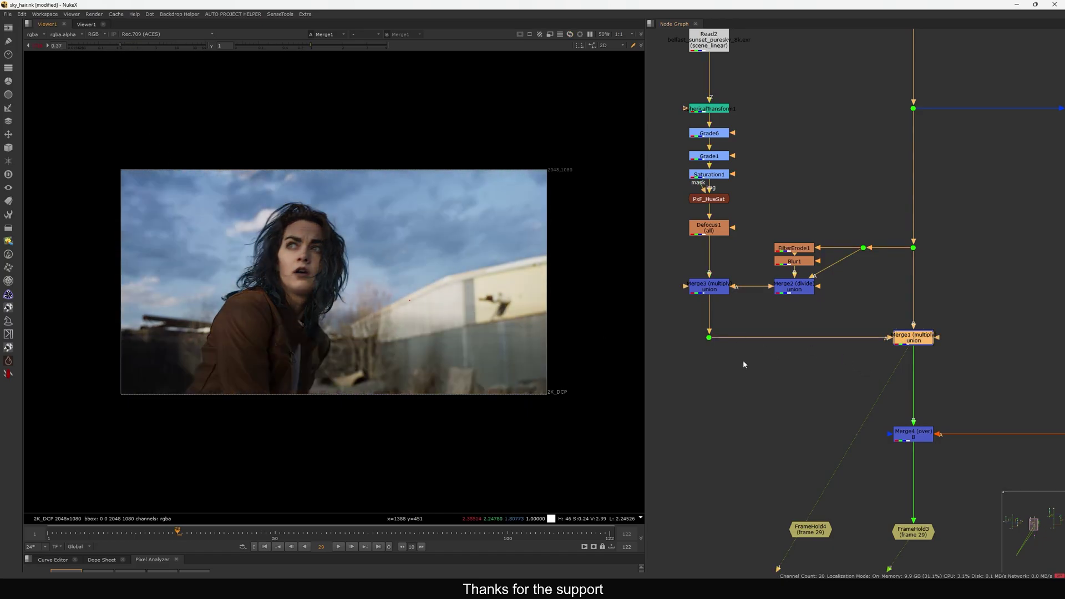
View the keyed foreground at the dot feeding Merge4 with the viewer gain reset, and inspect its alpha.
left_click_drag(717, 341, 738, 316)
middle_click_drag(954, 355, 787, 285)
left_click_drag(1003, 305, 880, 428)
key("1")
left_click(174, 45, "ctrl")
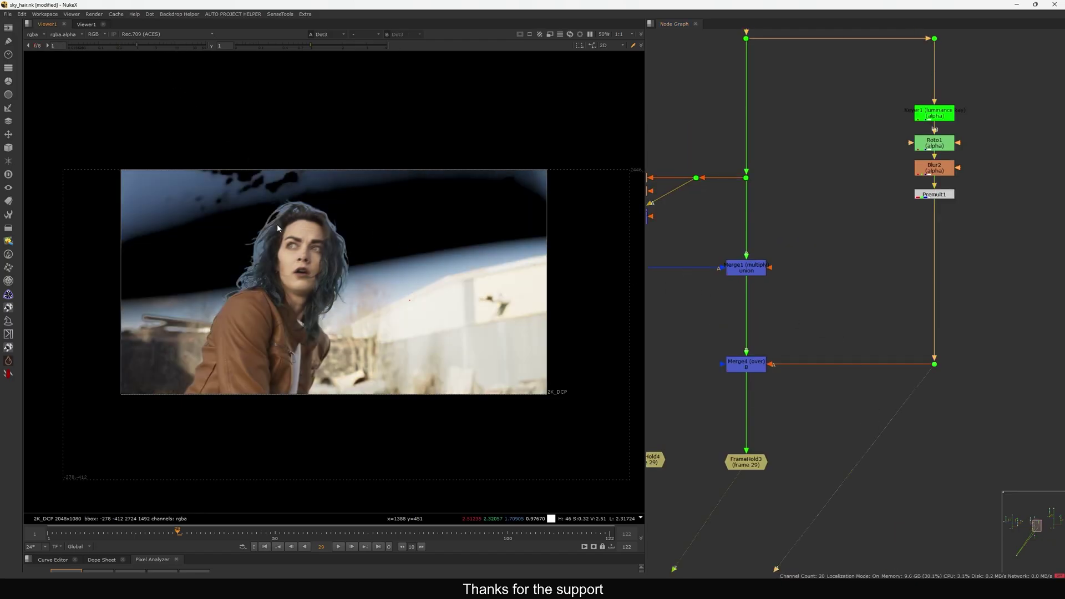
key("a")
middle_click_drag(852, 259, 868, 278)
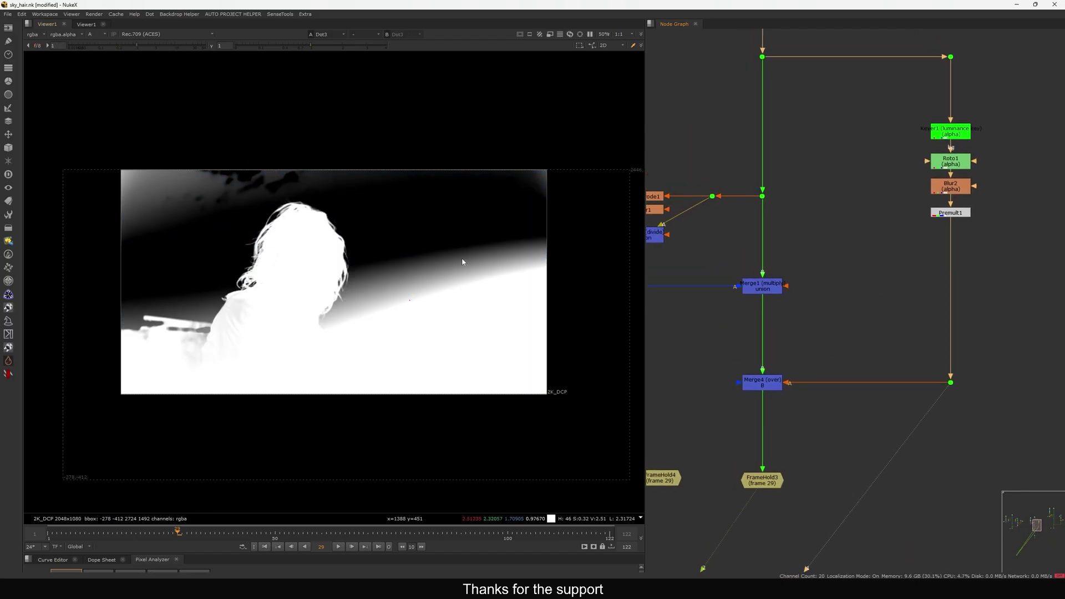
View the combined result at Merge4 in full colour.
left_click_drag(814, 355, 698, 438)
key("1")
left_click(701, 403)
key("a")
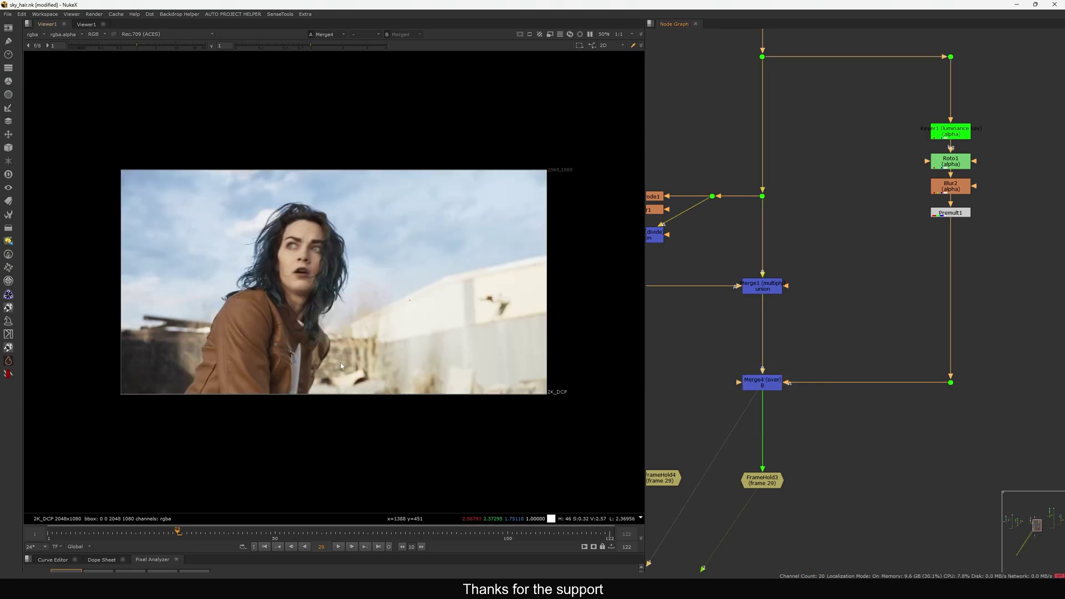
Toggle Merge1 repeatedly while viewing Merge4 to compare the composite with and without the multiplied sky.
middle_click_drag(822, 342, 905, 384)
left_click_drag(904, 308, 810, 374)
key("d")
key("d")
key("d")
key("d")
key("d")
key("d")
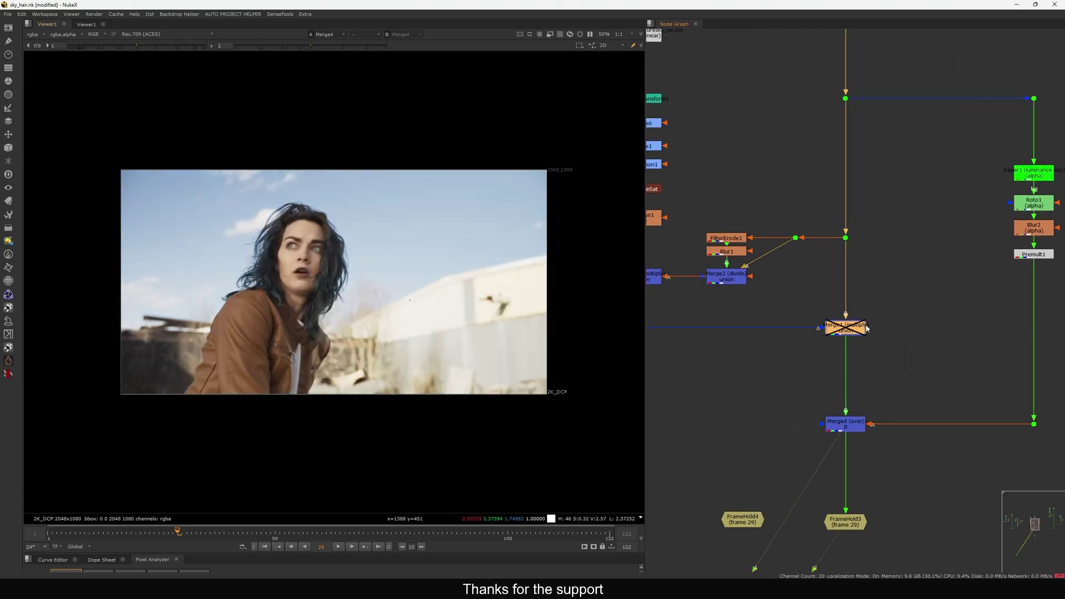
key("d")
Lower the viewer gamma to 0.39 and toggle Merge1 to check the sky blend, leaving the node enabled.
left_click(282, 45)
key("d")
key("d")
key("d")
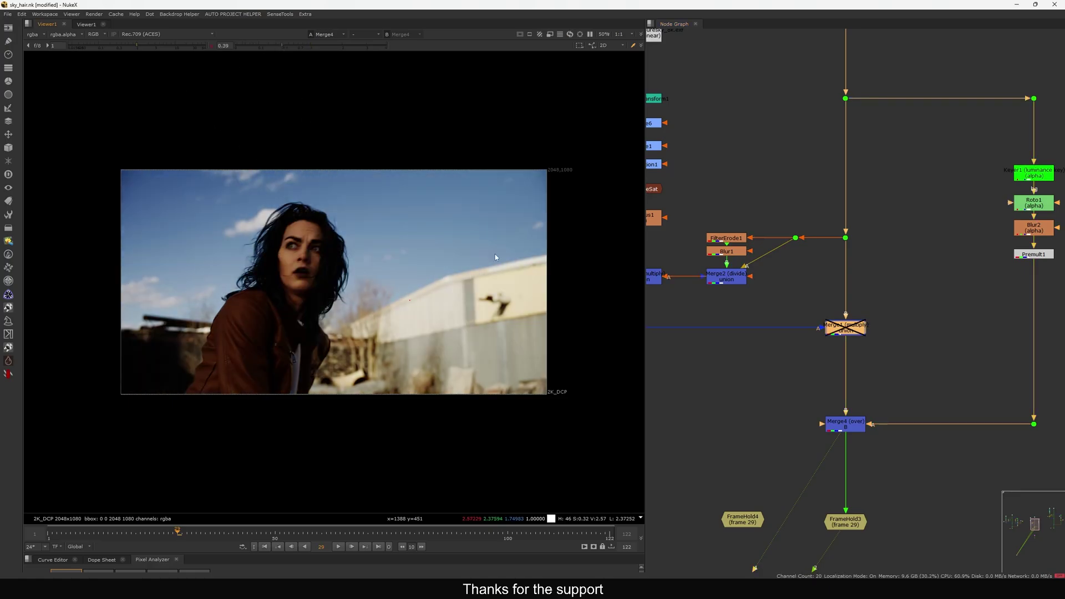
key("d")
key("d")
left_click_drag(445, 173, 391, 207)
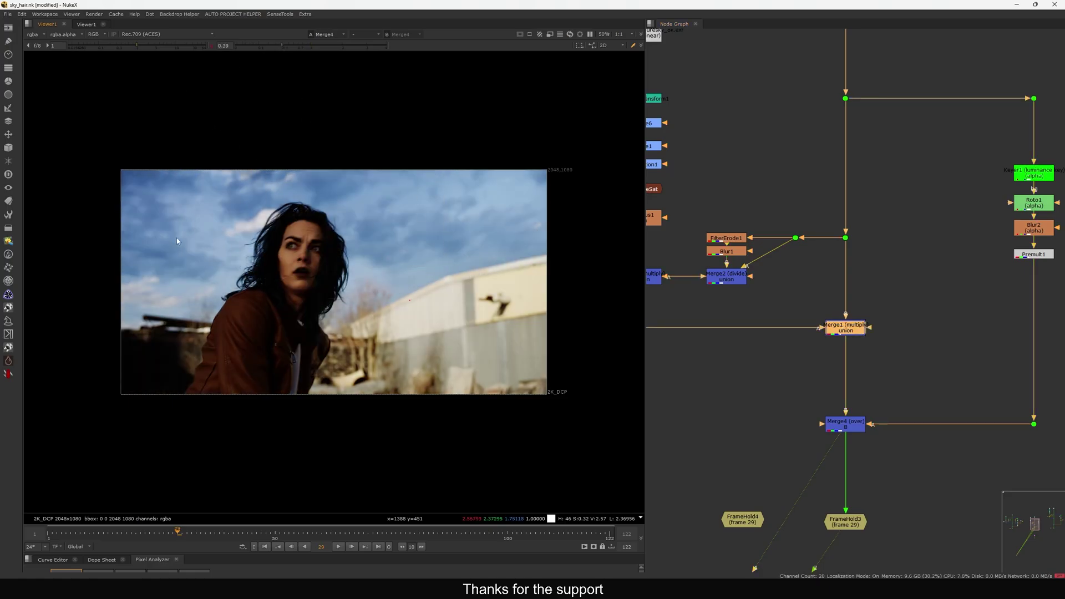
Examine the transform, grade and saturation nodes that adjust the sky under Read2.
middle_click_drag(693, 111, 848, 214)
left_click(803, 200)
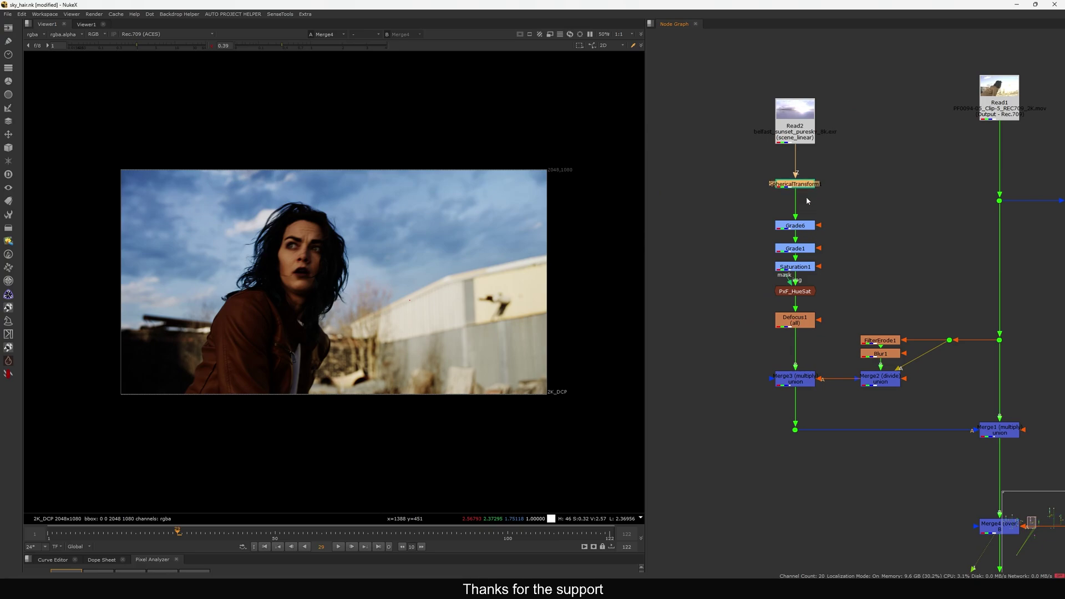
mouse_move(838, 158)
left_mouse_down()
mouse_move(774, 228)
mouse_move(795, 248)
left_mouse_up()
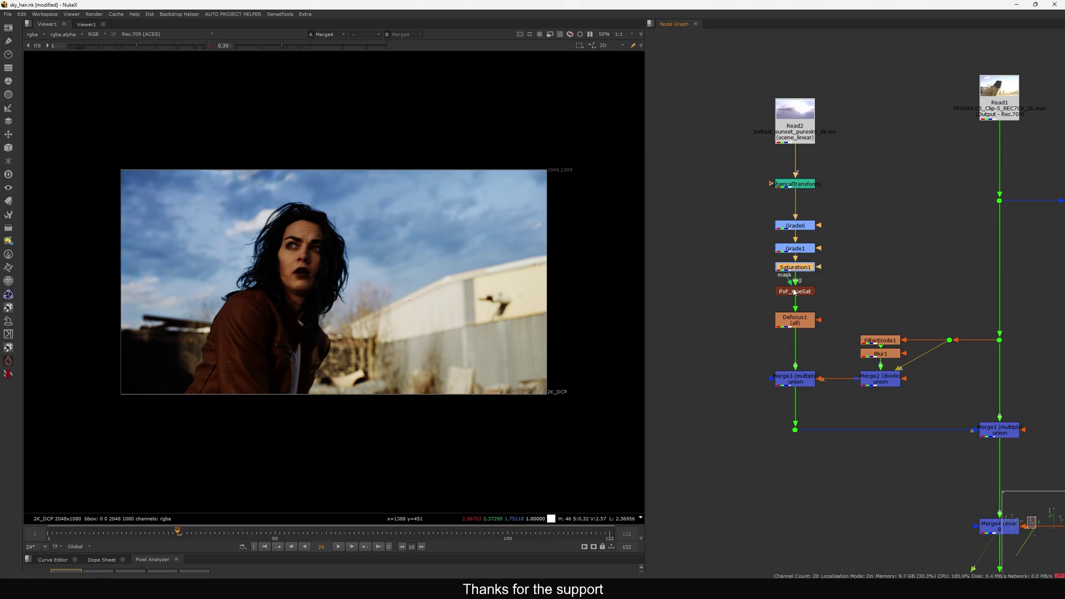
Select the whole third sky replacement tree and shift it slightly to the right and down.
scroll(899, 341, "down", 5)
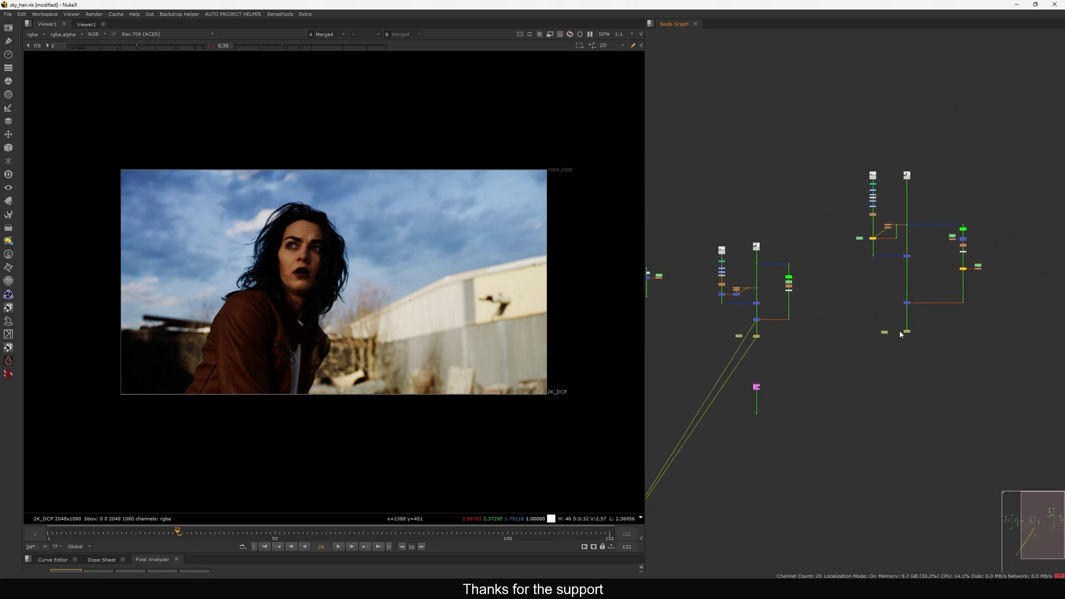
left_click_drag(1030, 138, 846, 310)
left_click_drag(908, 177, 918, 188)
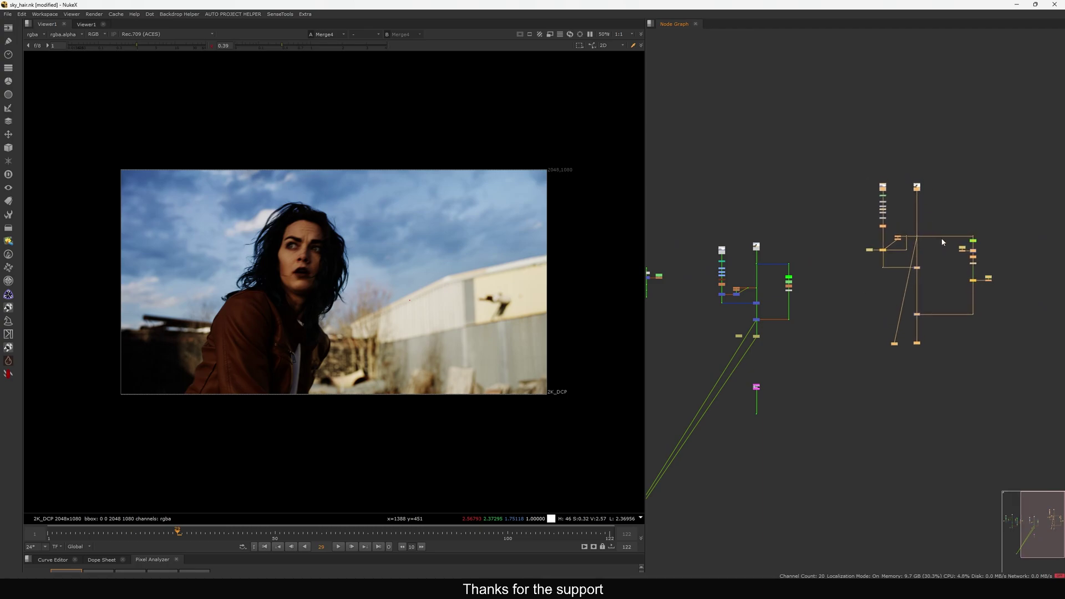
scroll(937, 278, "up", 4)
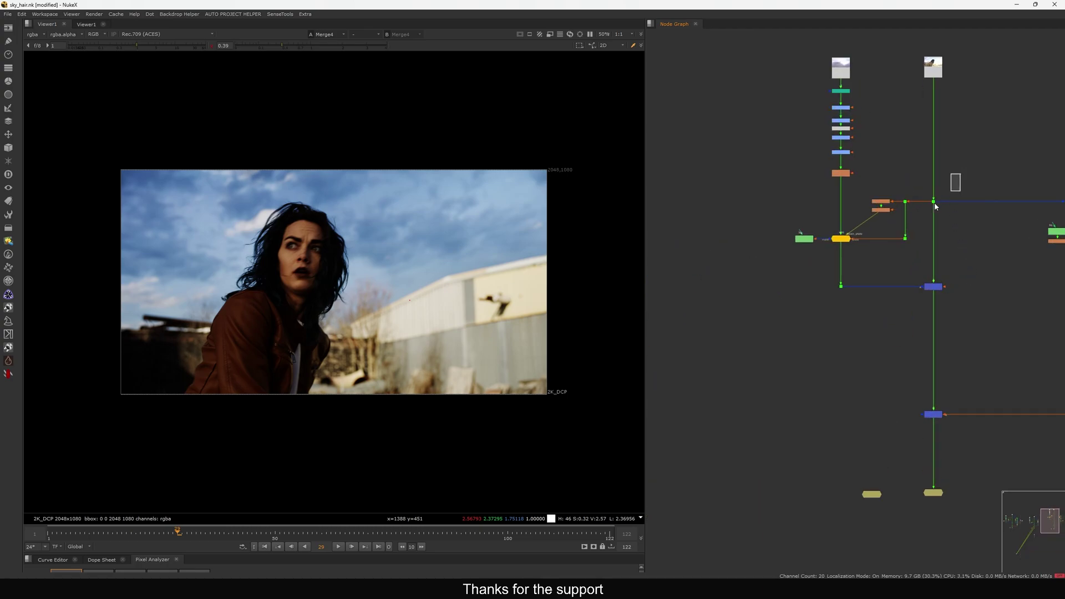
View the woman's plate at the third tree's branching dot and reset the viewer gamma.
left_click_drag(926, 217, 929, 210)
key("1")
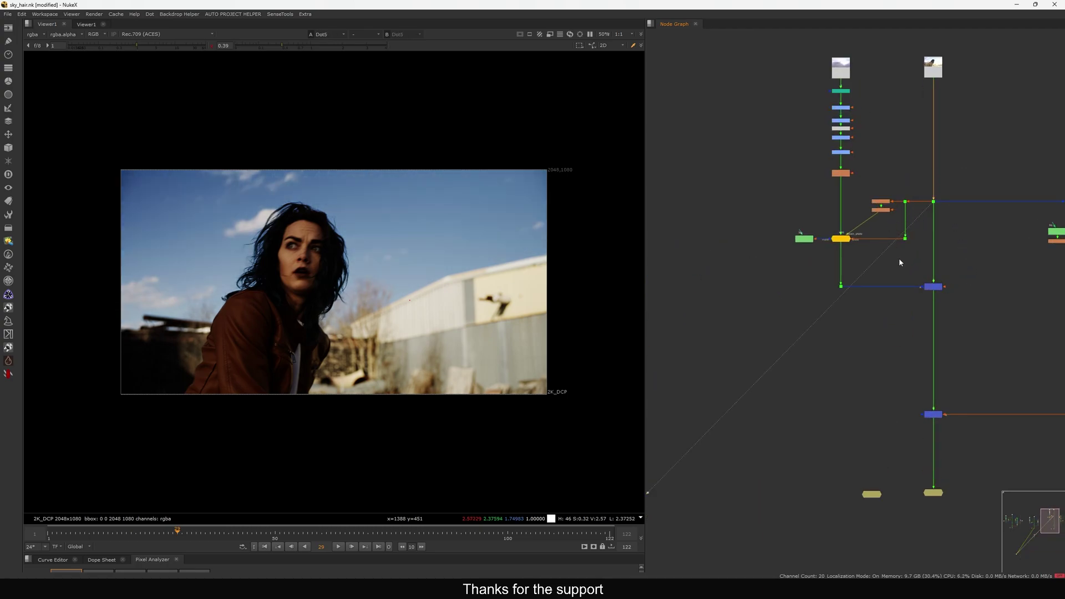
left_click(313, 48, "ctrl")
View the hair_details1 output and toggle the node to check the hair detail it adds to the sky.
middle_click_drag(832, 246, 837, 261)
scroll(834, 259, "up", 4)
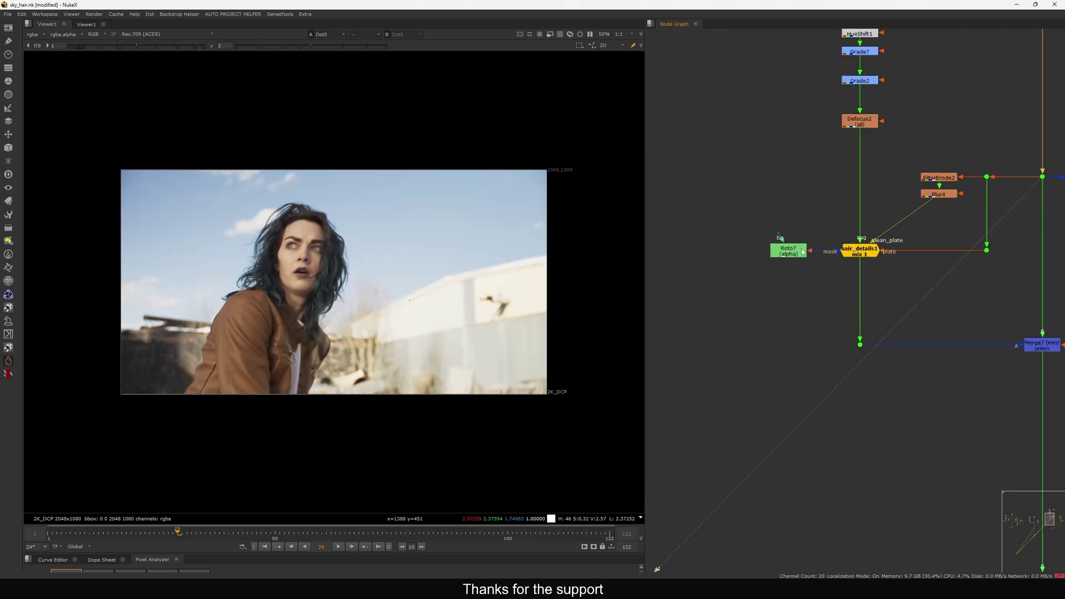
left_click_drag(807, 236, 898, 271)
scroll(898, 271, "up", 3)
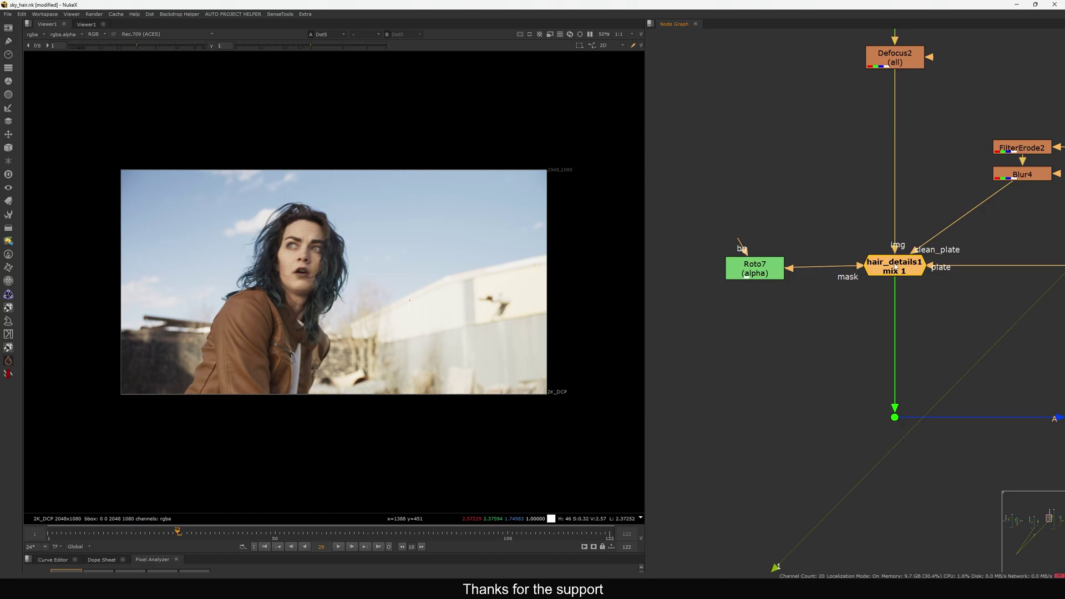
key("1")
key("d")
key("d")
scroll(820, 364, "down", 10)
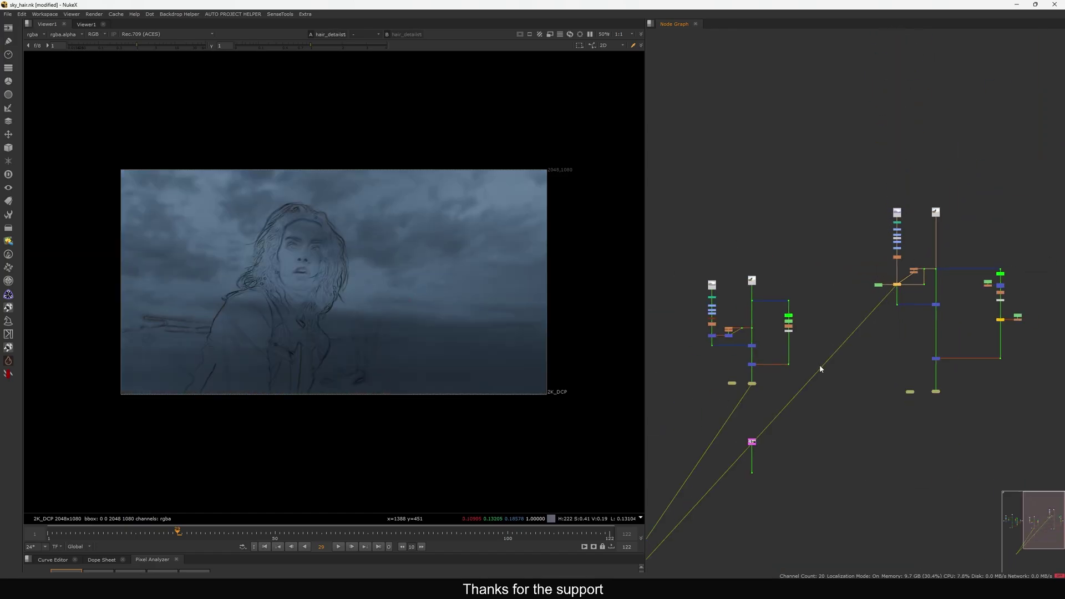
Revisit the merges of the neighbouring multiply tree, and view the defocused sky at Defocus2 in the third tree.
scroll(844, 305, "up", 4)
left_click_drag(933, 252, 794, 343)
left_click_drag(811, 296, 704, 356)
left_click_drag(792, 351, 700, 436)
key("1")
scroll(793, 358, "down", 5)
middle_click_drag(969, 320, 871, 351)
scroll(863, 318, "up", 8)
left_click(848, 187)
key("1")
Brighten the third tree's sky by raising Grade2's multiply value, and close its properties.
middle_click_drag(837, 191, 842, 218)
double_click(861, 168)
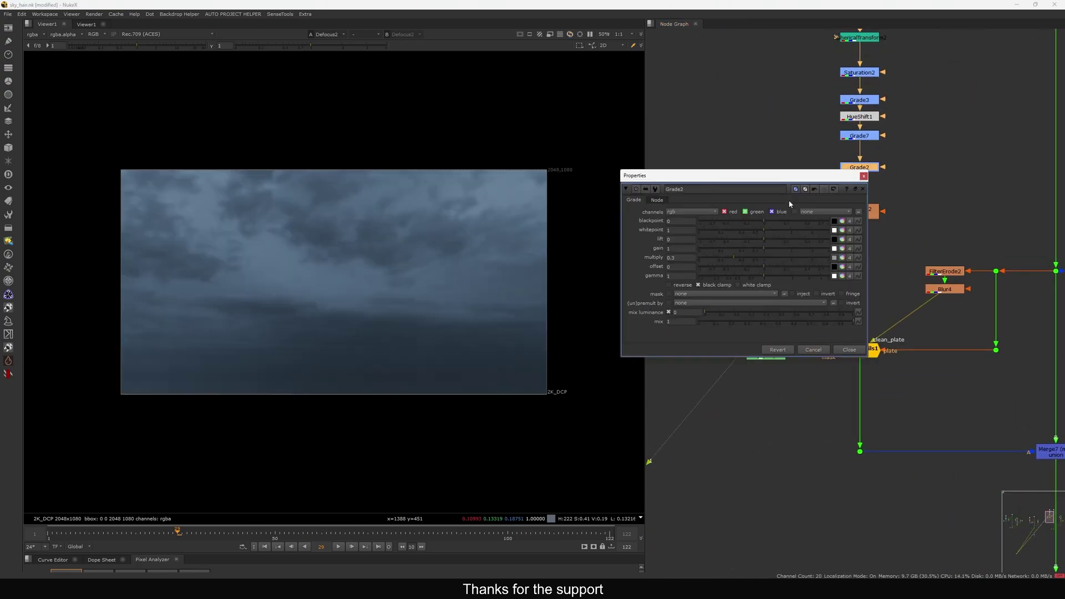
key("Return")
left_click(851, 351)
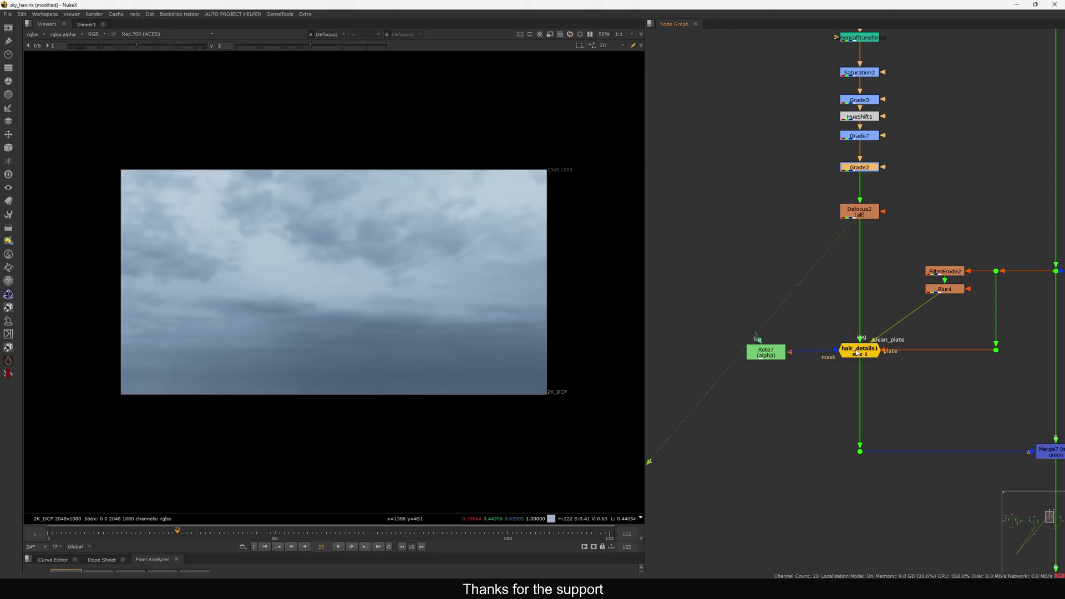
View the hair_details1 result over the brightened sky and locate the Roto7 mask feeding it.
left_click_drag(852, 351, 848, 351)
key("1")
middle_click_drag(840, 409, 829, 397)
left_click_drag(847, 343, 850, 343)
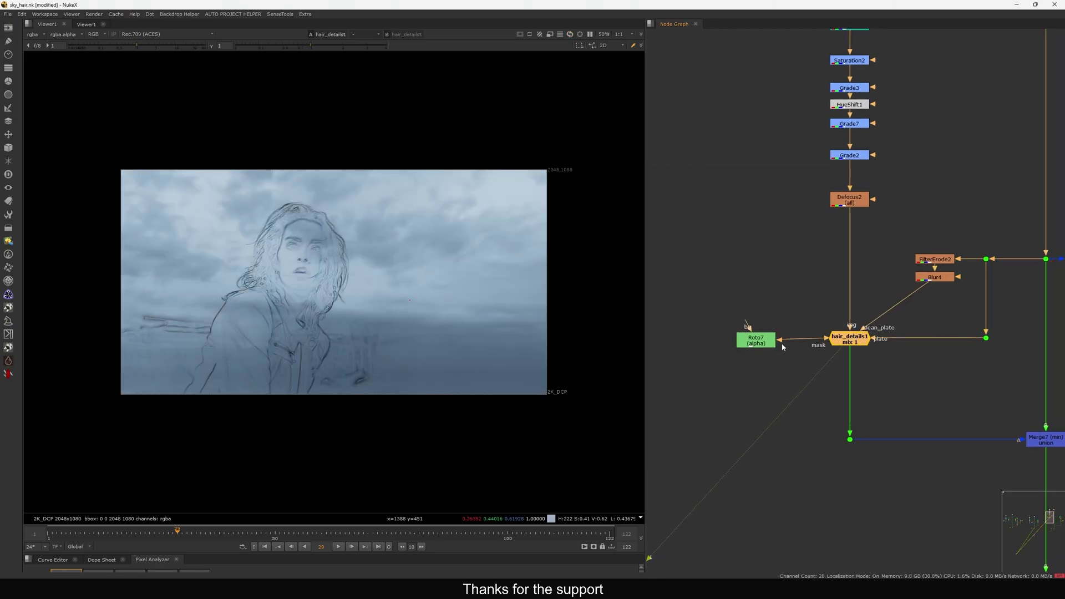
mouse_move(767, 343)
left_mouse_down()
mouse_move(780, 340)
mouse_move(770, 340)
left_mouse_up()
middle_click_drag(884, 403, 826, 346)
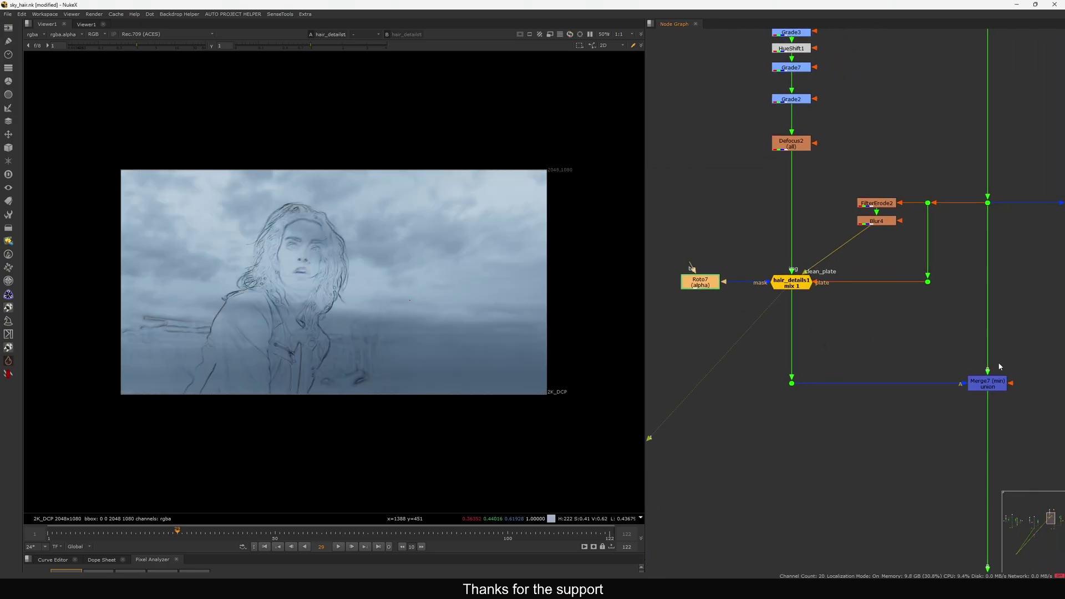
View the plate at the dot above Merge7, followed by the Merge7 and Merge8 results.
left_click_drag(989, 408, 966, 414)
left_click(988, 203)
key("1")
scroll(922, 248, "down", 5)
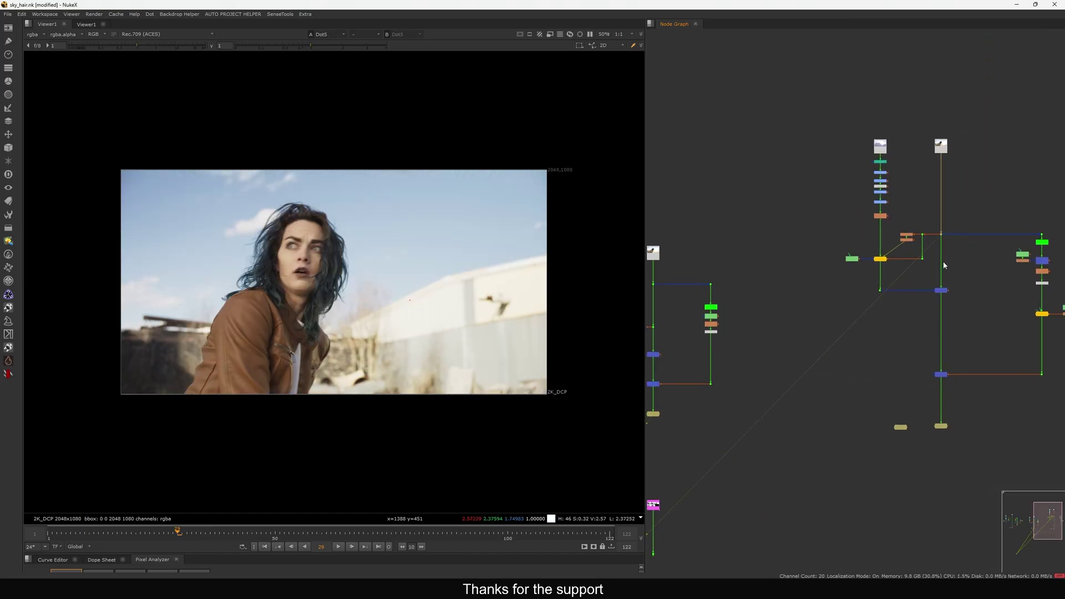
left_click_drag(969, 277, 913, 325)
key("1")
left_click_drag(970, 369, 926, 396)
key("1")
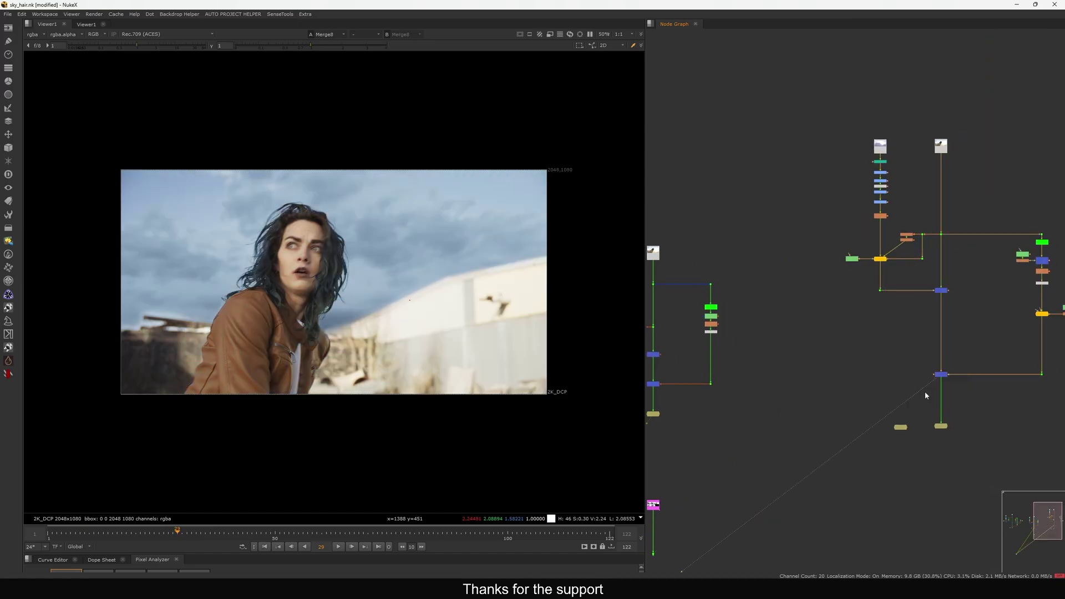
Enlarge the node graph and review the sky merges of the first two trees, viewing Merge1.
middle_click_drag(753, 400, 985, 346)
middle_click_drag(701, 280, 880, 264)
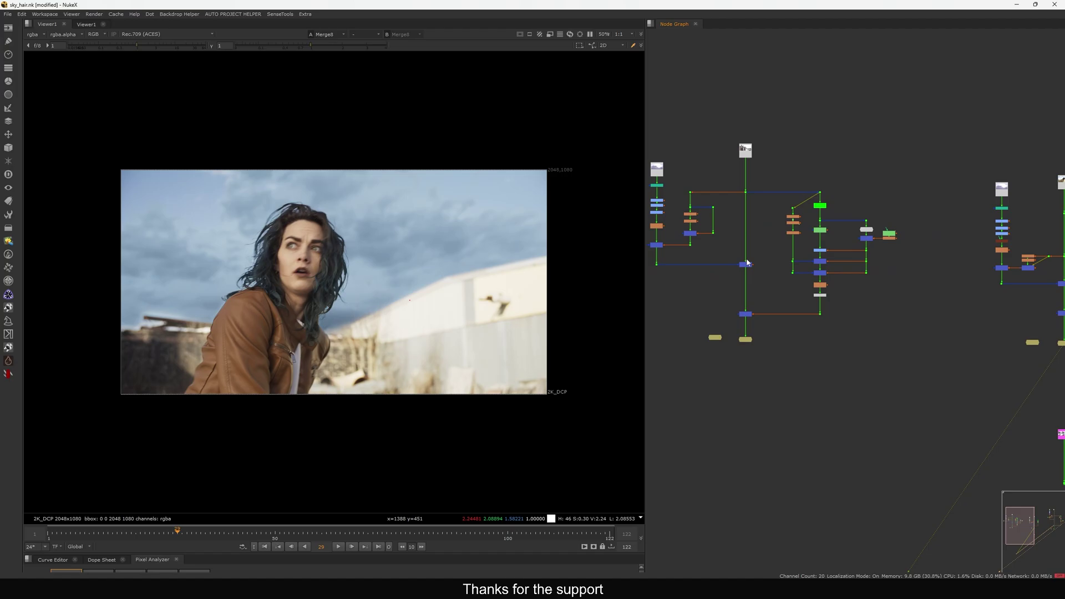
key("space")
scroll(752, 267, "up", 4)
left_click_drag(797, 241, 692, 311)
scroll(794, 282, "down", 2)
middle_click_drag(778, 315, 246, 312)
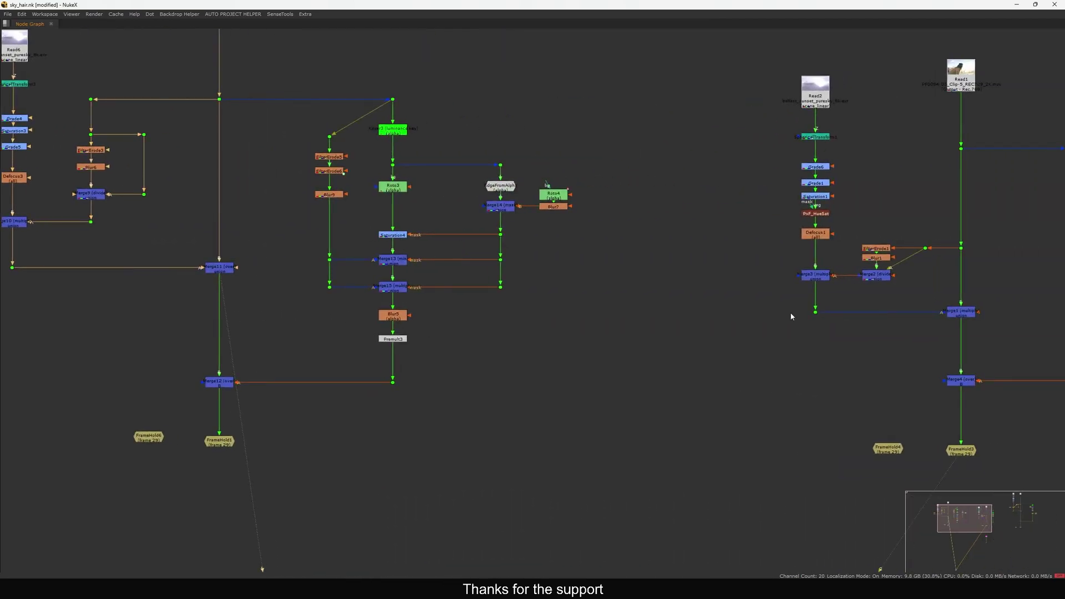
middle_click_drag(939, 315, 770, 283)
left_click_drag(843, 257, 745, 312)
key("1")
left_click(761, 309)
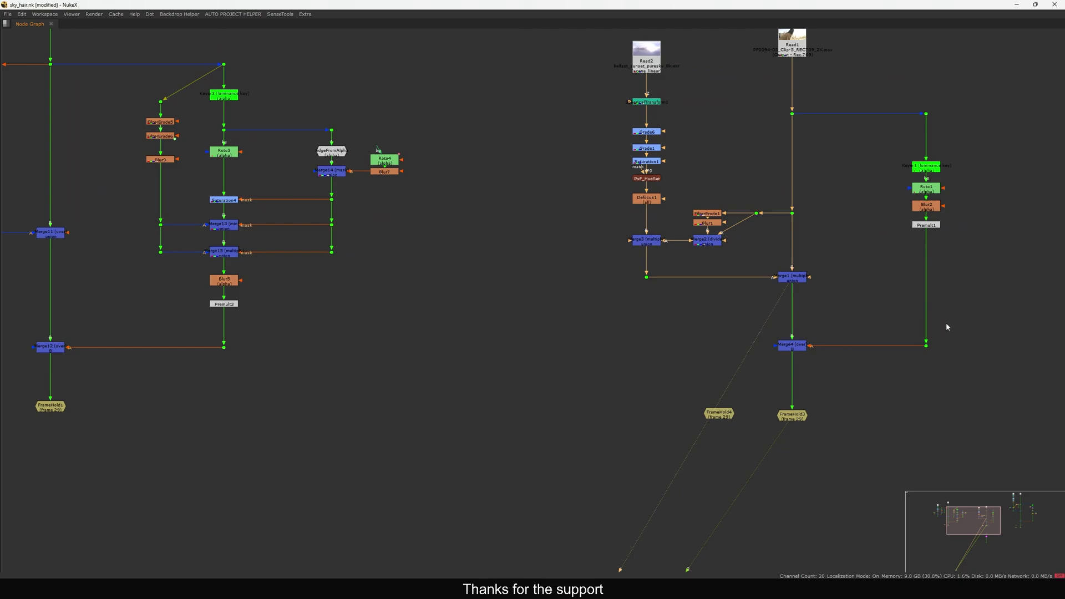
Return to the third tree, restore the viewer layout, and view the dot below hair_details1.
scroll(578, 335, "right", 10)
scroll(815, 357, "up", 3)
left_click_drag(958, 223, 816, 332)
key("space")
middle_click_drag(848, 294, 909, 295)
left_click(781, 278)
key("1")
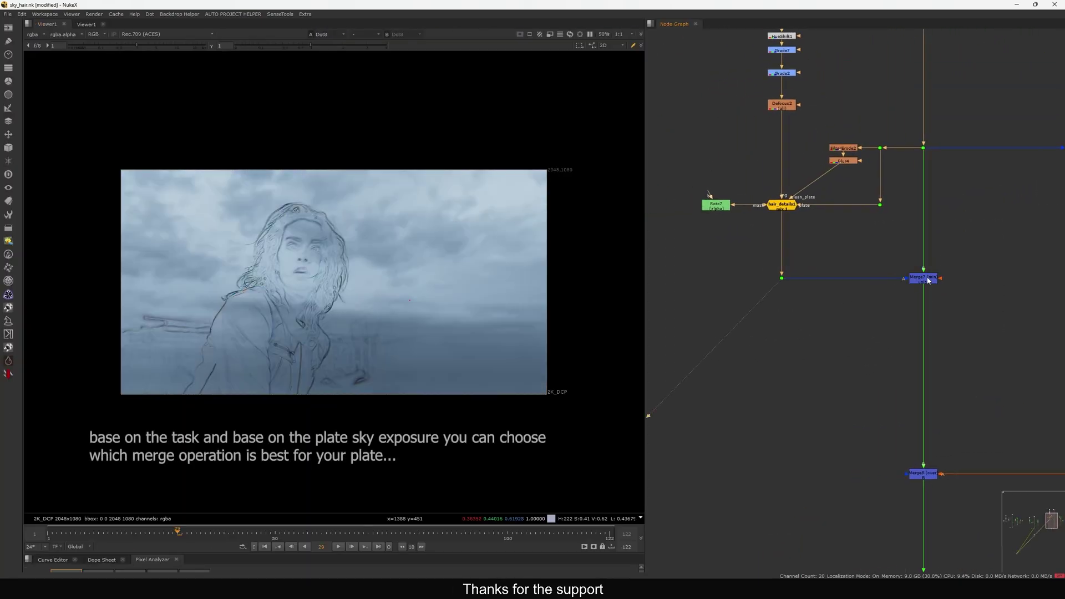
View Merge7's min result and toggle the node repeatedly to compare it with the plate, leaving it enabled.
left_click_drag(970, 251, 871, 336)
key("1")
left_click(873, 335)
left_click_drag(968, 260, 910, 302)
key("d")
key("d")
key("d")
key("d")
key("d")
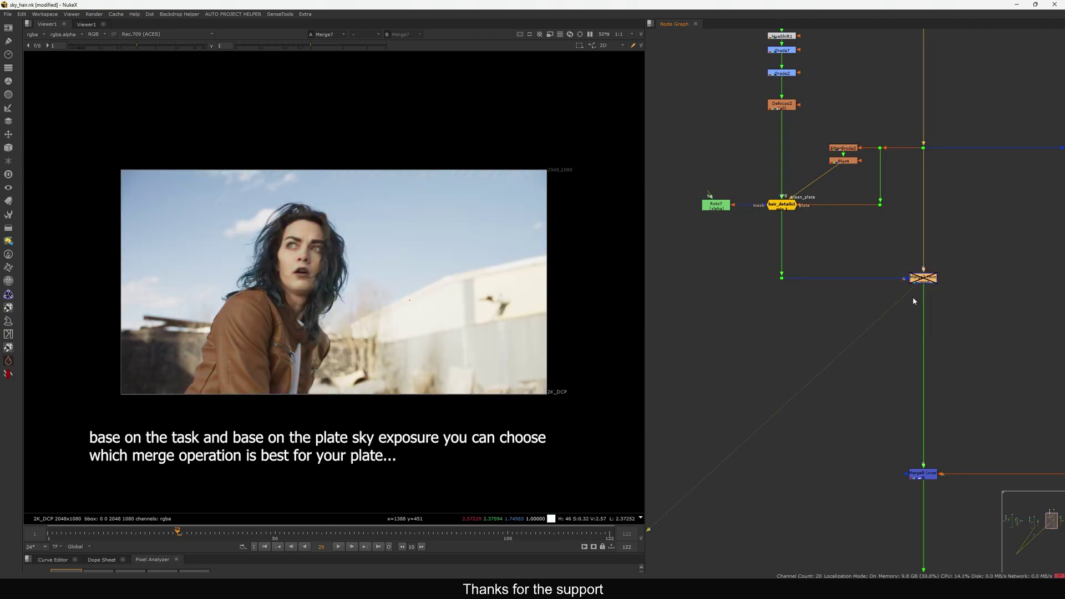
key("d")
key("d")
key("d")
key("d")
key("d")
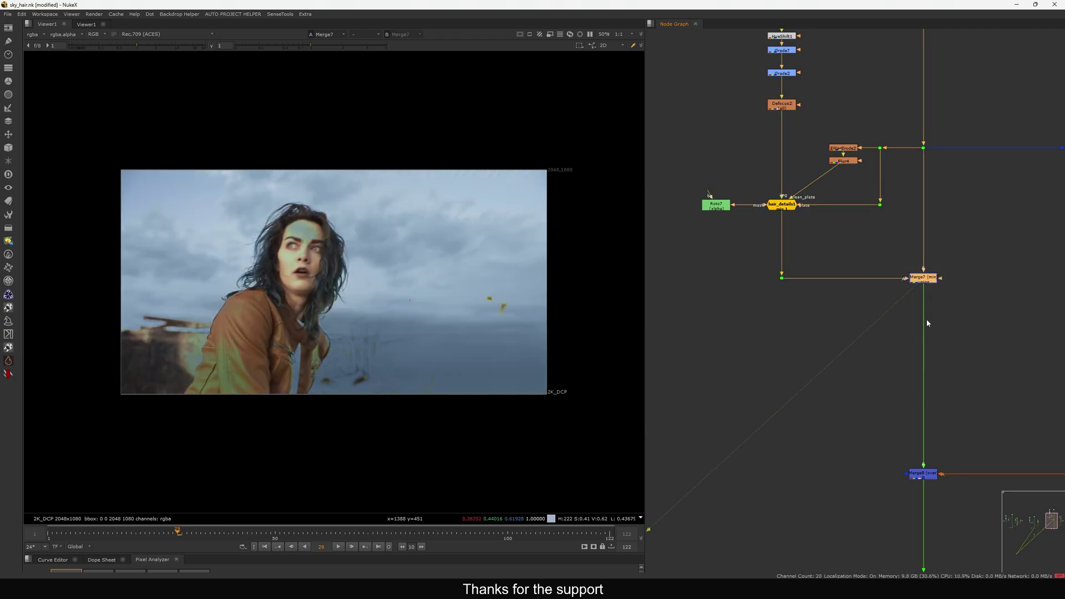
Disable the yellow node below Premult4 in the third tree's keyed foreground branch.
middle_click_drag(928, 321, 708, 290)
left_click_drag(963, 282, 900, 329)
key("d")
View the alpha of Keyer2, then the combined alpha at the channel merge below it.
middle_click_drag(892, 354, 894, 410)
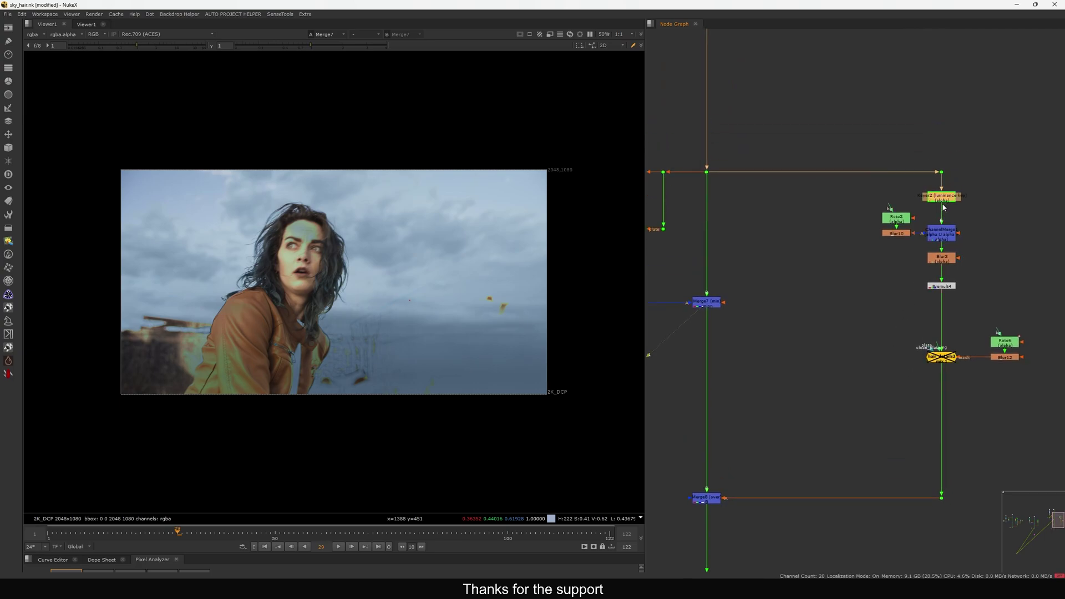
key("1")
key("a")
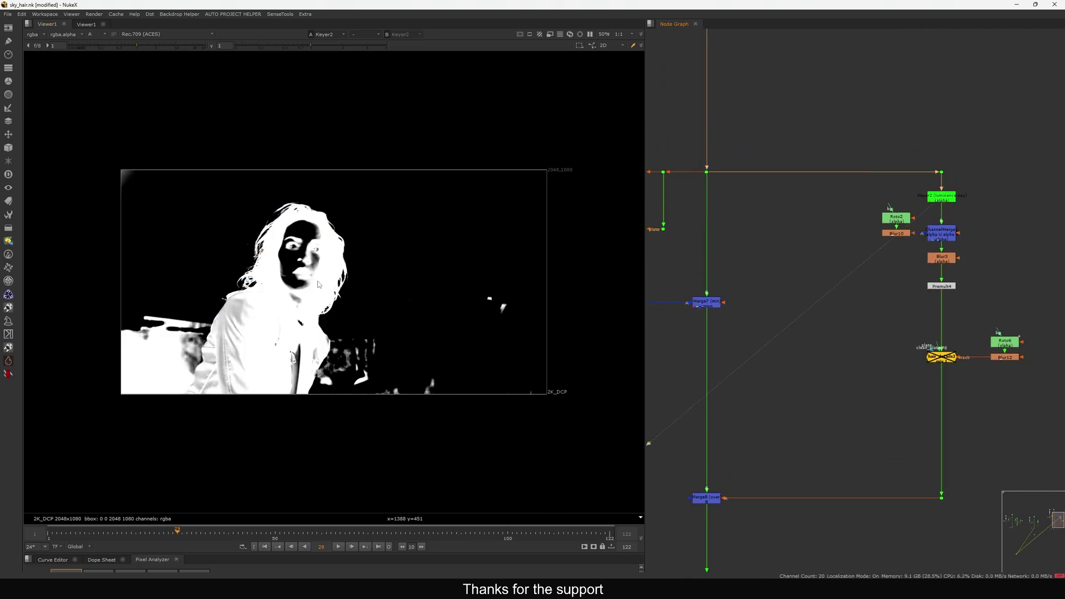
left_click(937, 233)
key("1")
Check the Roto2 shape feeding the channel merge, close its properties, and view the alpha at Blur3.
left_click(899, 234)
double_click(896, 220)
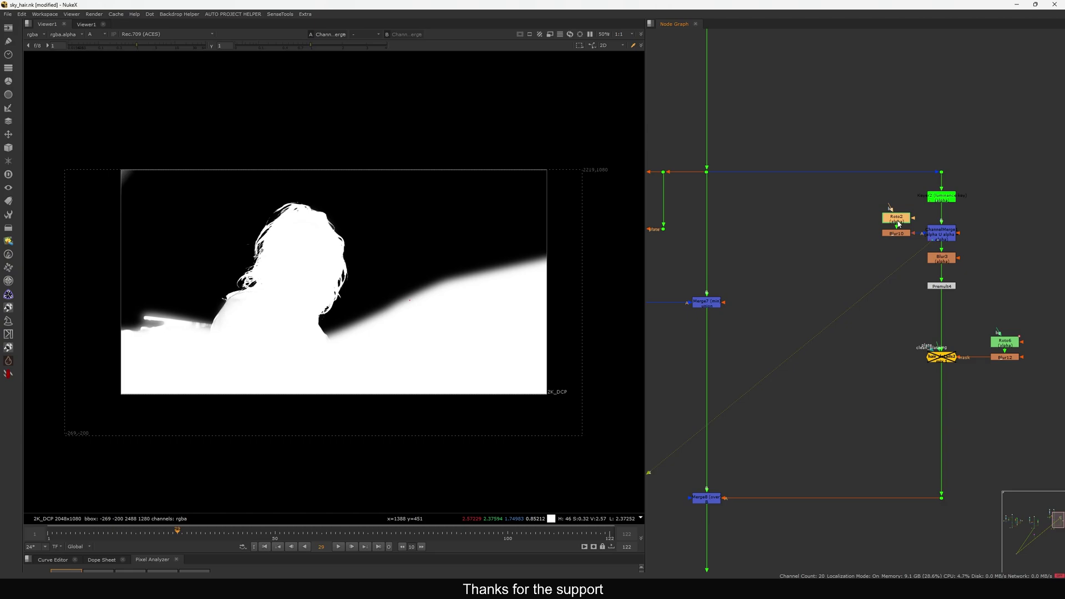
left_click(858, 352)
left_click(942, 261)
key("1")
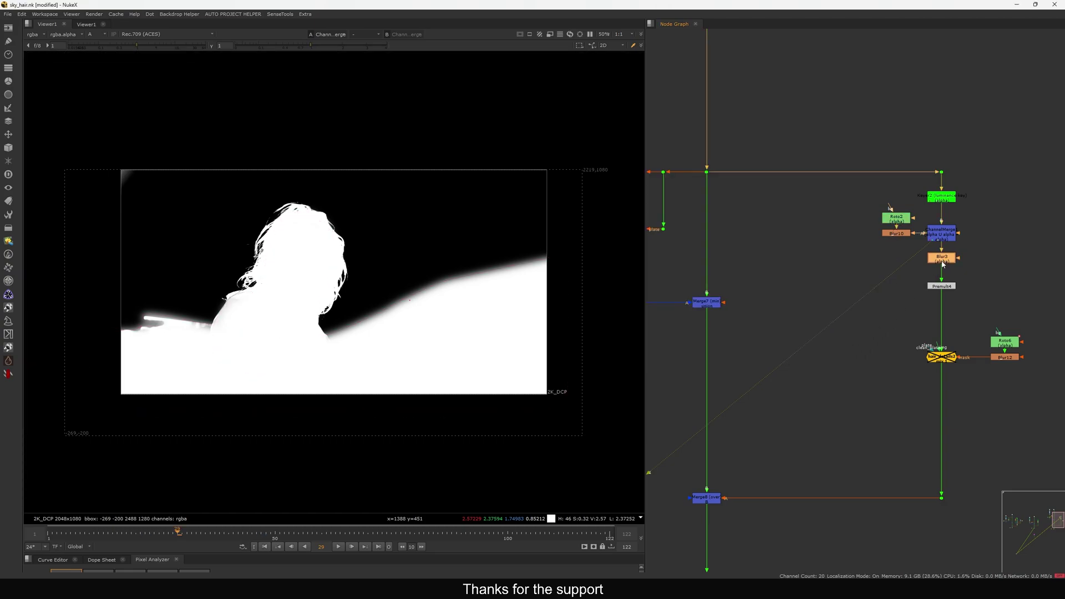
View the Premult4 result in full colour and examine the woman's hair edges up close.
left_click(943, 287)
key("1")
key("a")
scroll(327, 272, "up", 7)
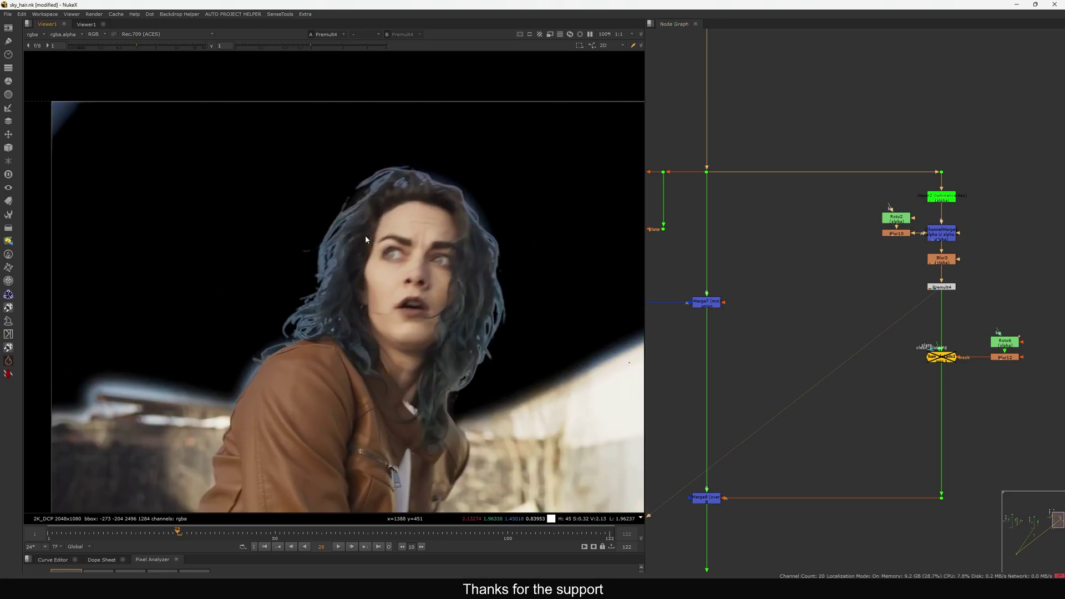
View the full composite at Merge8 in the third tree.
middle_click_drag(700, 293, 848, 231)
left_click(854, 437)
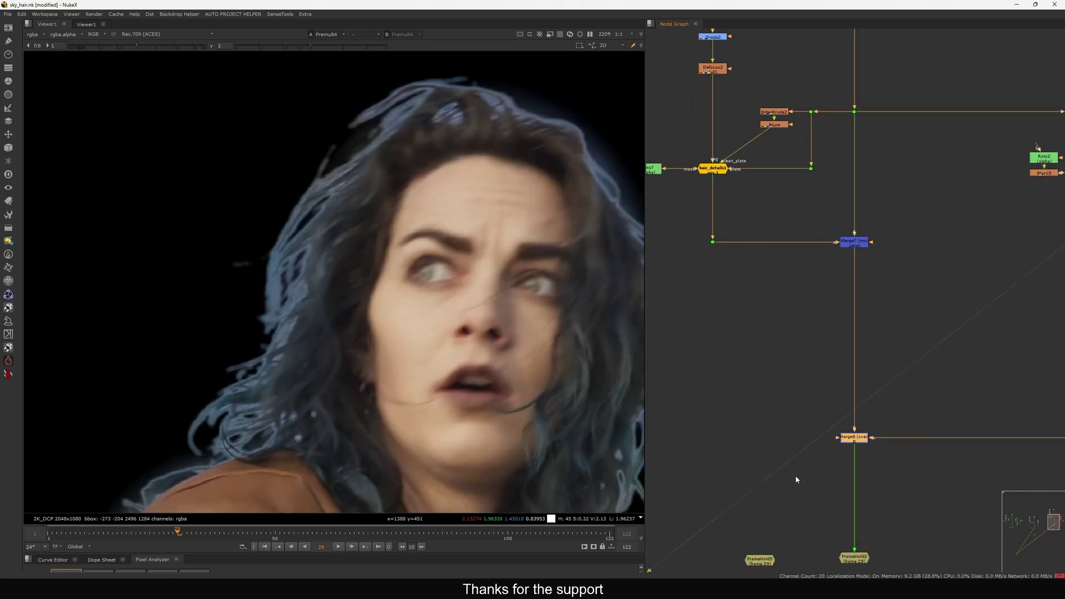
key("1")
scroll(515, 335, "down", 7)
scroll(860, 294, "down", 3)
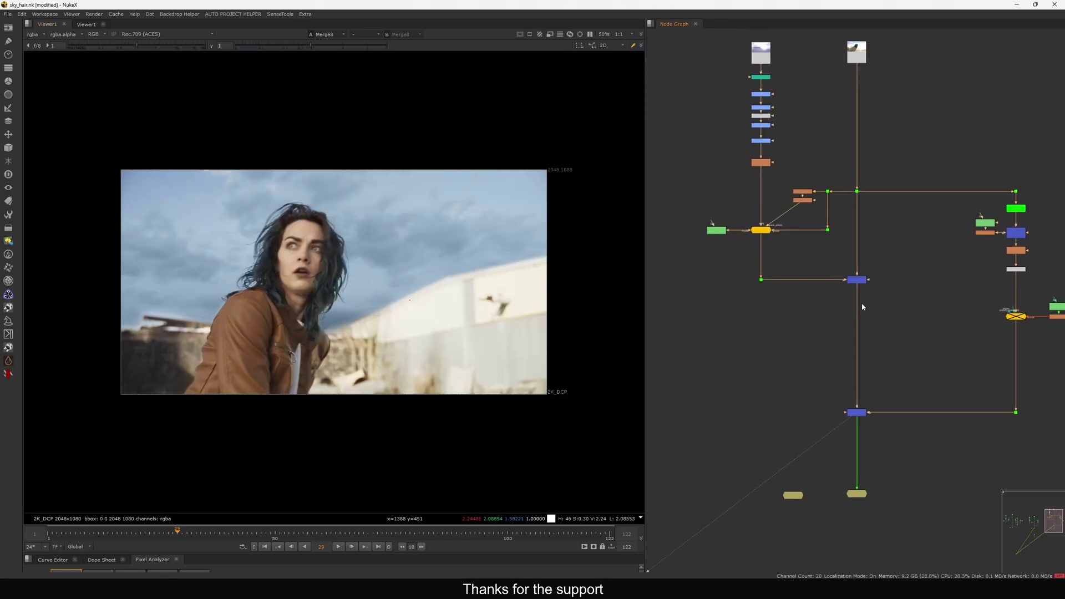
View the Defocus2 sky and the original plate in turn, and return to the Merge8 composite.
left_click(760, 163)
key("1")
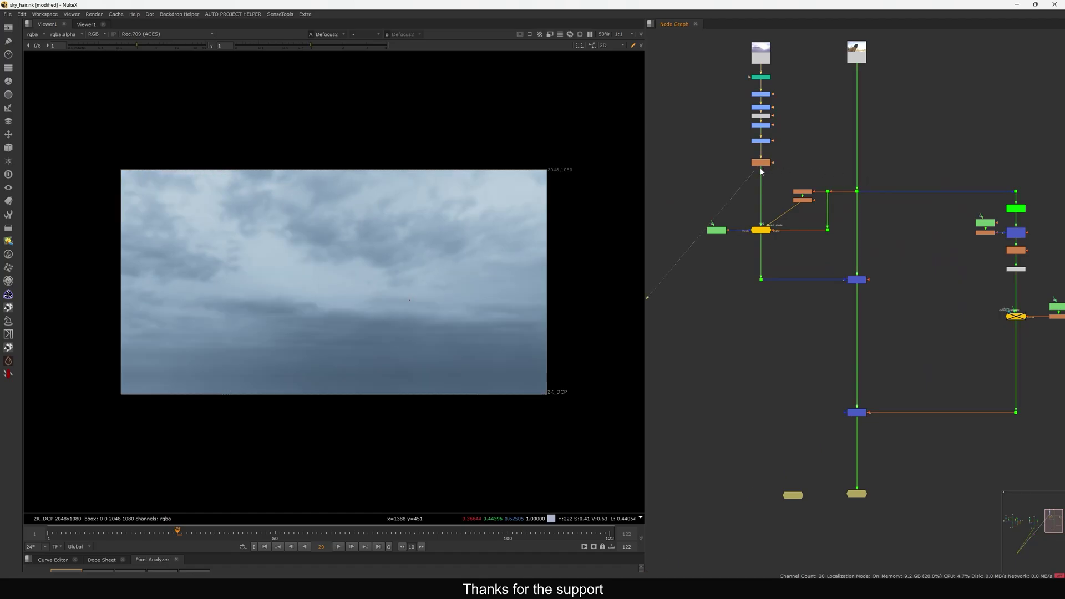
left_click_drag(842, 215, 841, 214)
key("1")
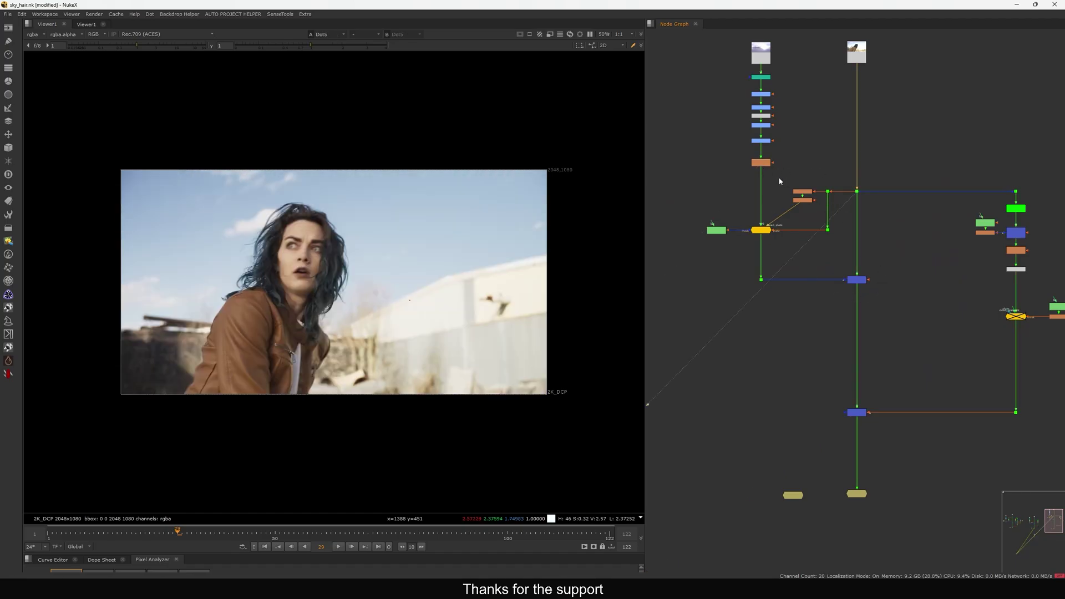
left_click(762, 164)
key("1")
left_click(857, 412)
key("1")
middle_click_drag(805, 357, 819, 373)
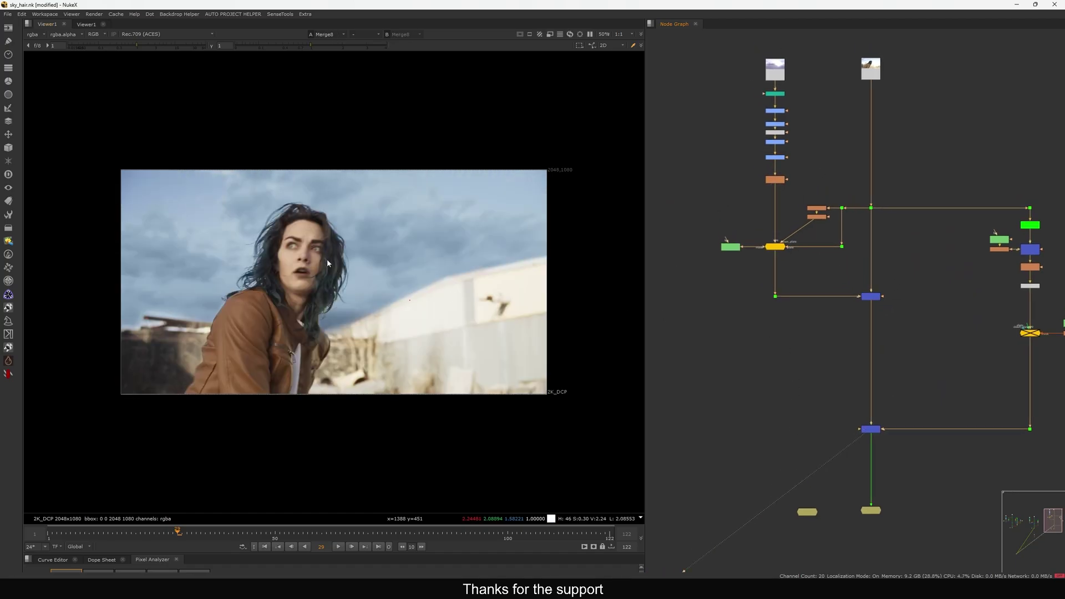
Darken the replacement sky by setting the multiply of Grade2 to 0.27, and close its properties.
scroll(331, 268, "up", 5)
middle_click_drag(331, 268, 414, 300)
scroll(848, 230, "up", 4)
middle_click_drag(781, 165, 873, 242)
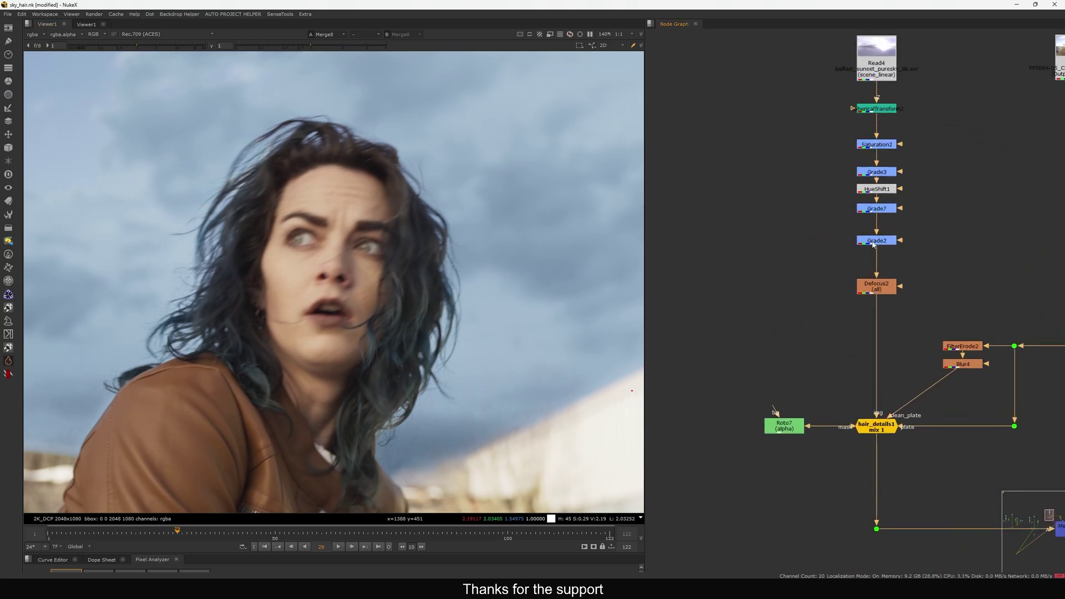
double_click(873, 242)
left_click_drag(799, 174, 825, 163)
left_click_drag(795, 250, 757, 253)
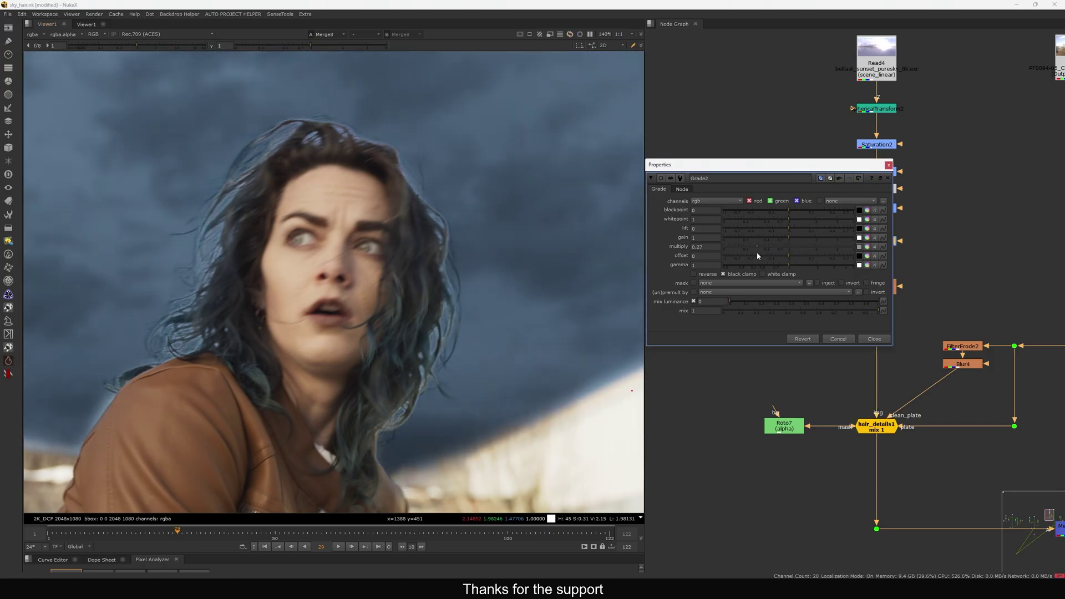
left_click(875, 339)
Examine the woman's hair edges against the darkened sky, in full frame and close up.
key("f")
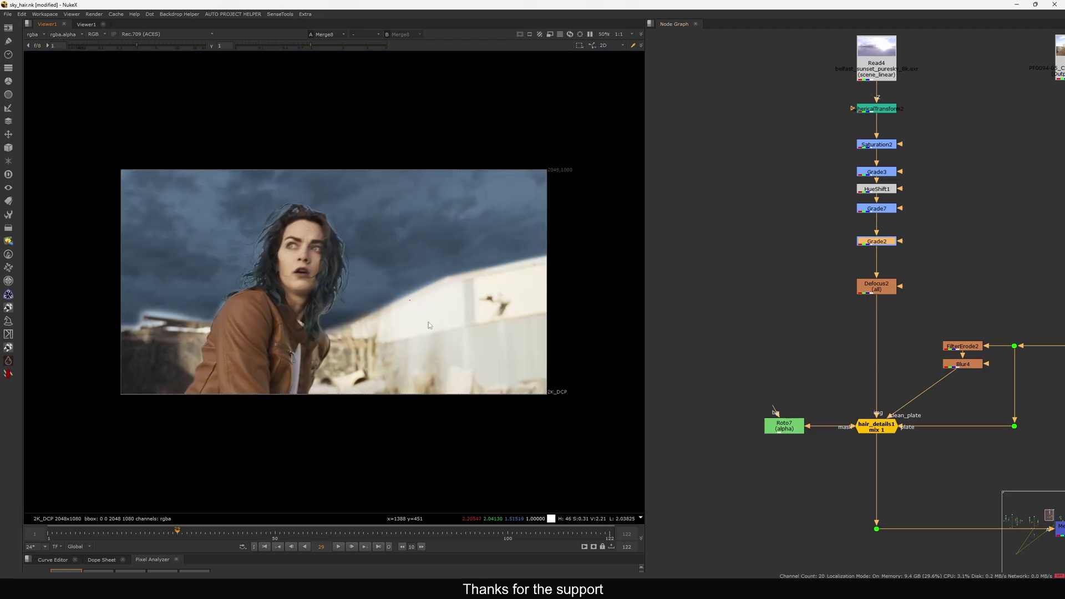
scroll(296, 260, "up", 3)
middle_click_drag(296, 266, 333, 283)
scroll(332, 286, "up", 4)
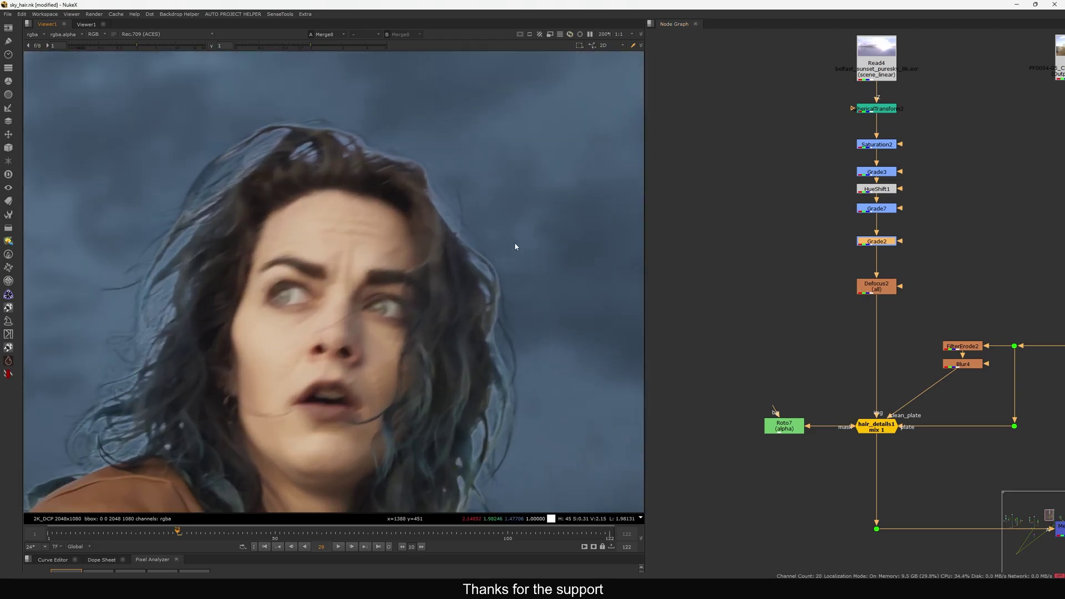
left_click_drag(448, 312, 449, 317)
middle_click_drag(492, 374, 476, 299)
scroll(821, 289, "down", 4)
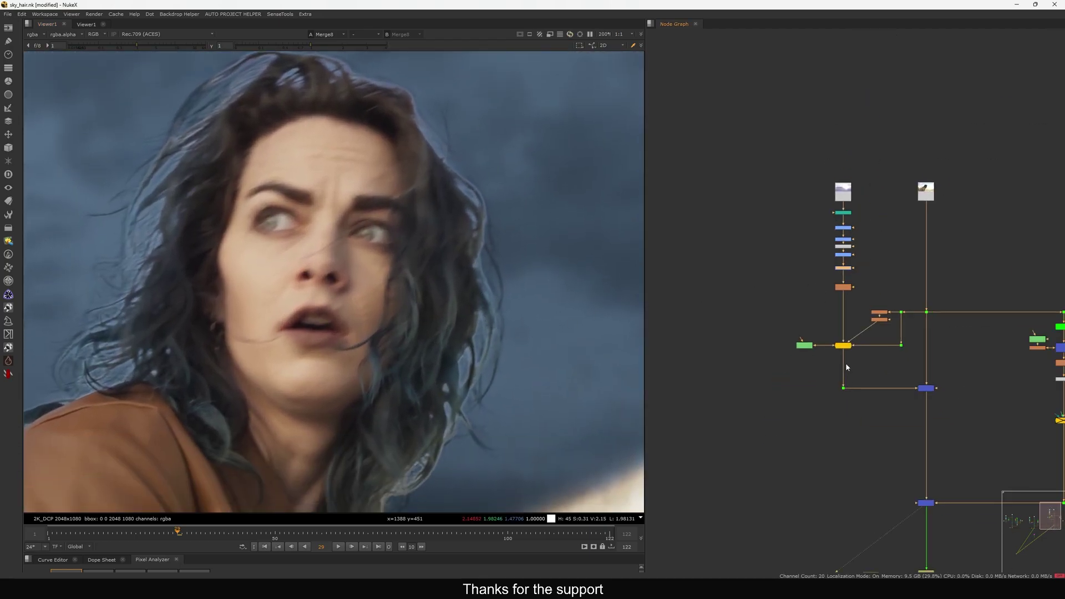
Toggle hair_details1 in the sky branch off and back on to compare the hair edges.
scroll(860, 338, "up", 4)
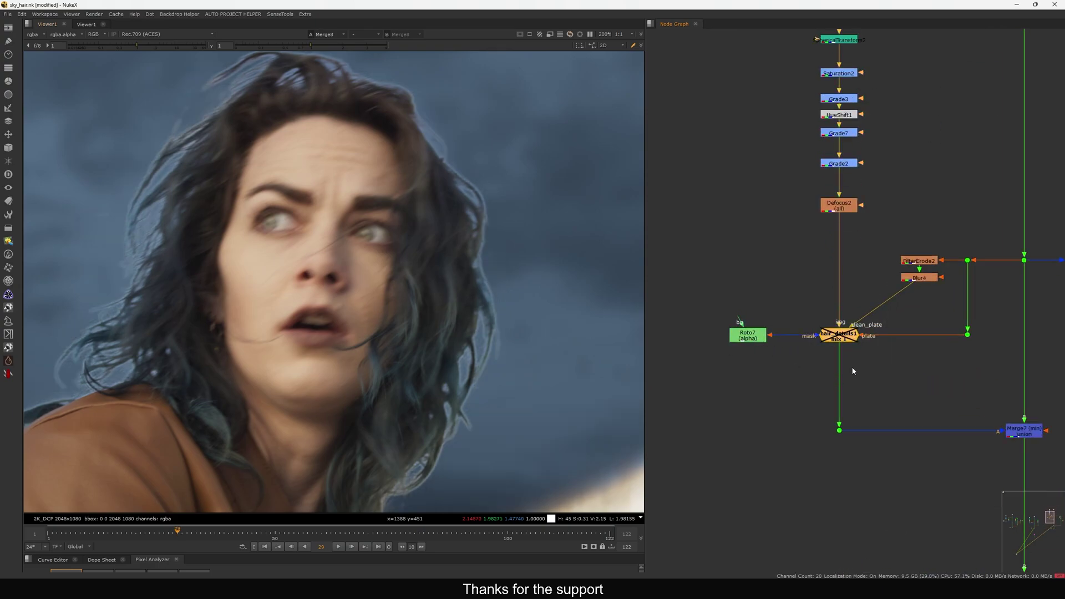
scroll(832, 400, "down", 4)
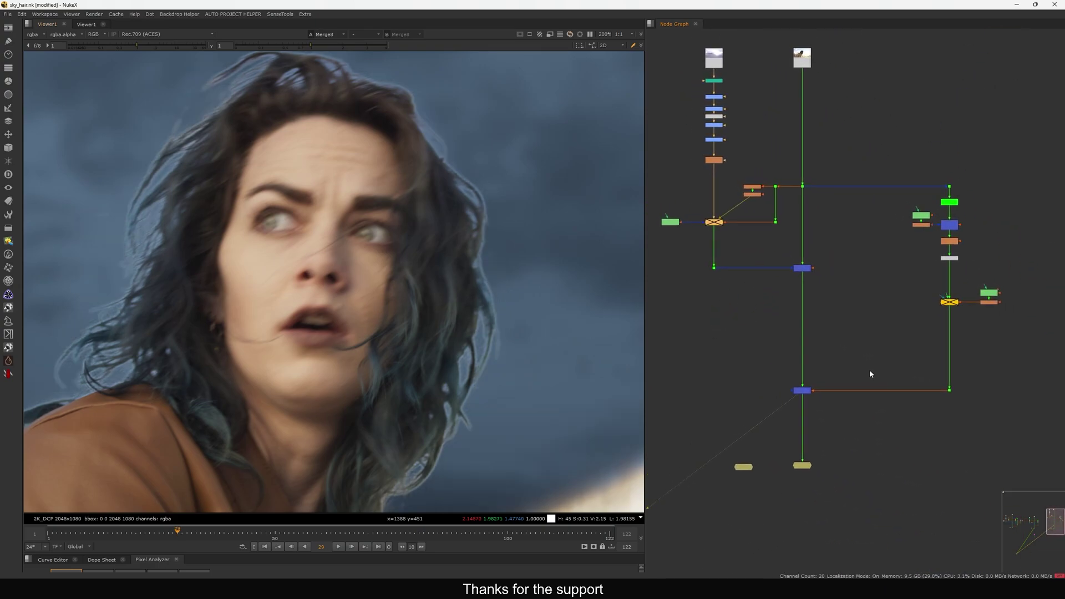
scroll(866, 356, "up", 4)
scroll(790, 262, "up", 2)
left_click(707, 257)
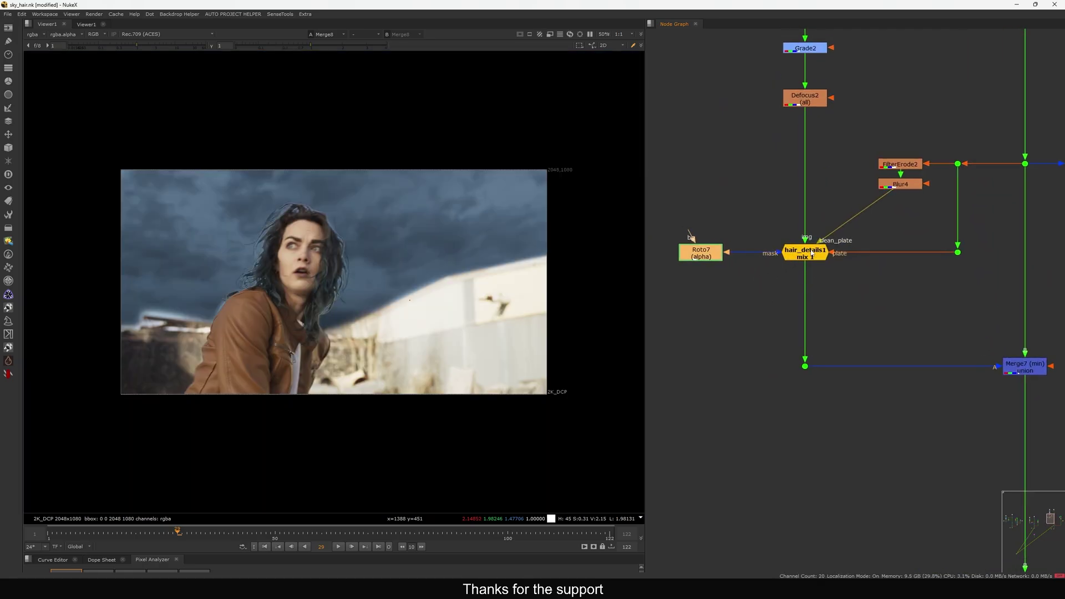
left_click(808, 257)
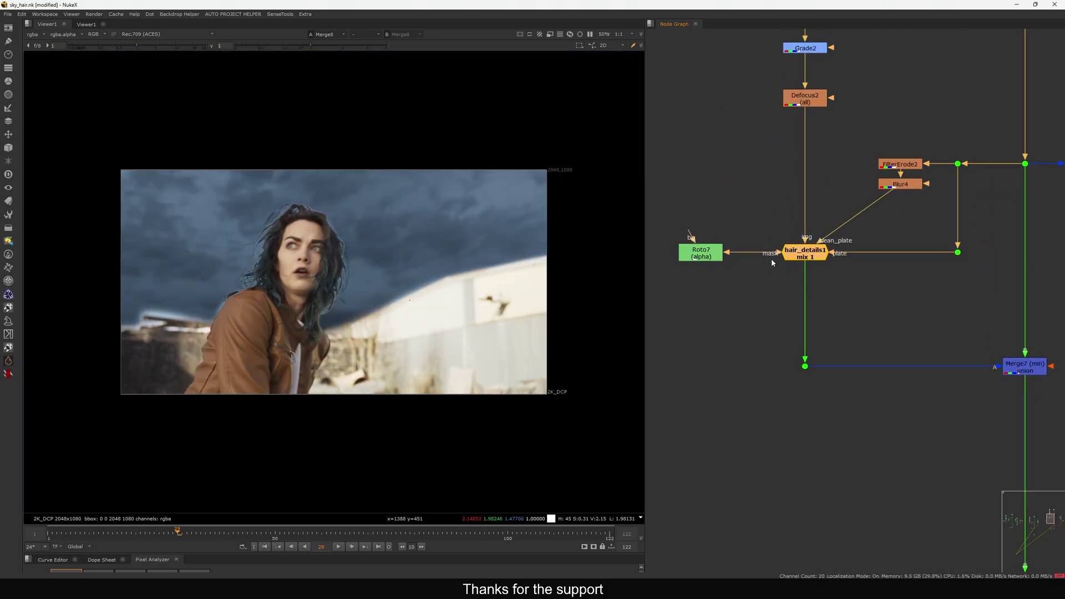
Open the hair_details1 properties, enlarge the window to review its edge and fine detail settings, and close it.
double_click(810, 257)
left_click_drag(677, 127, 743, 106)
scroll(789, 189, "down", 1)
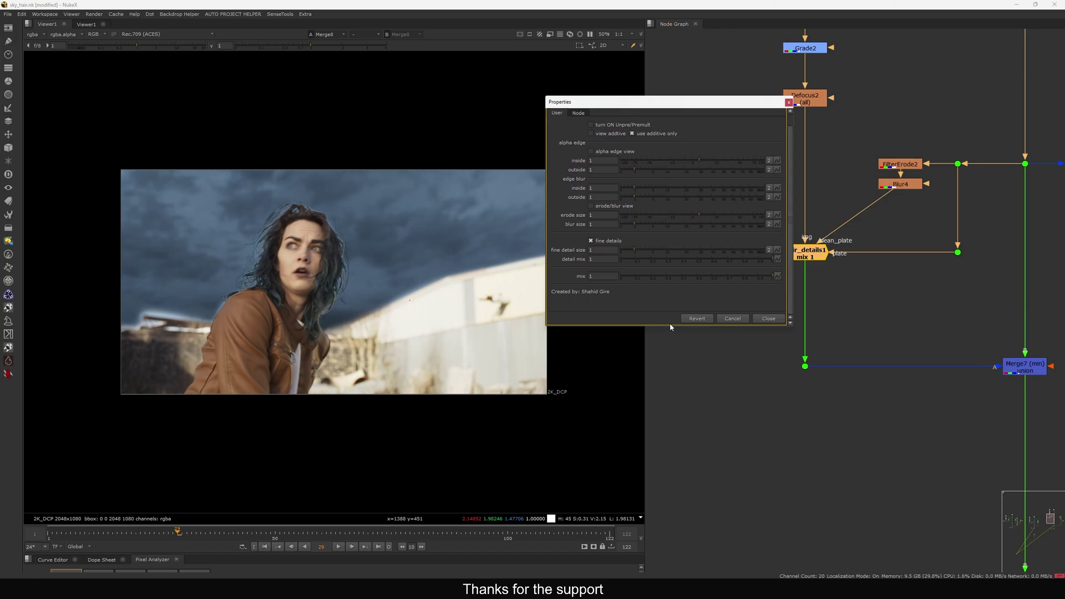
left_click_drag(670, 327, 661, 407)
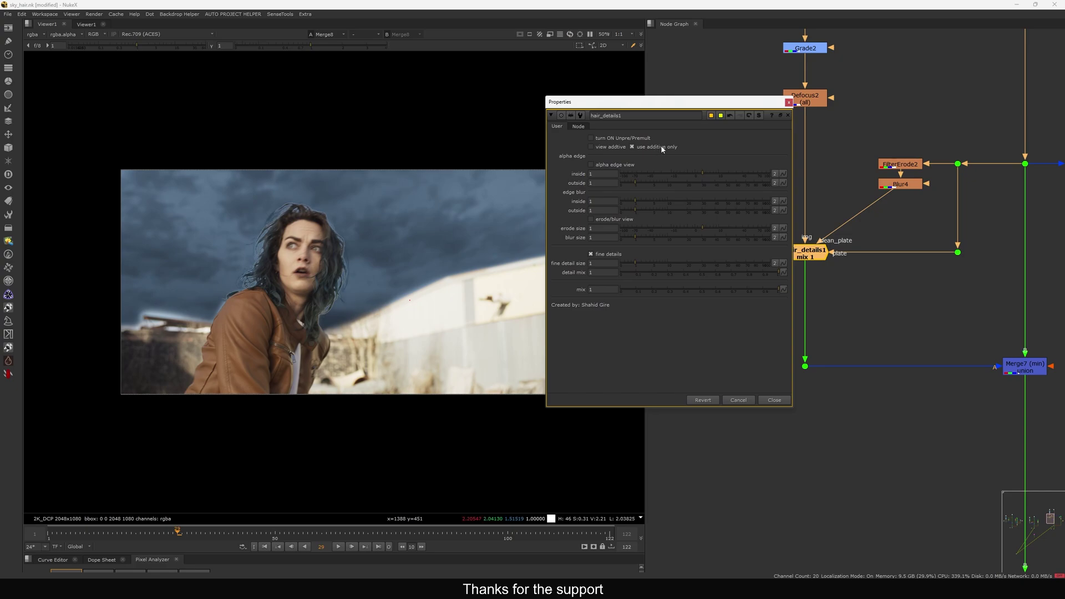
left_click(789, 103)
Shift the roto and blur mask pair slightly away from the foreground hair details node, and enable that node below Premult4.
scroll(897, 407, "down", 4)
middle_click_drag(896, 419, 725, 275)
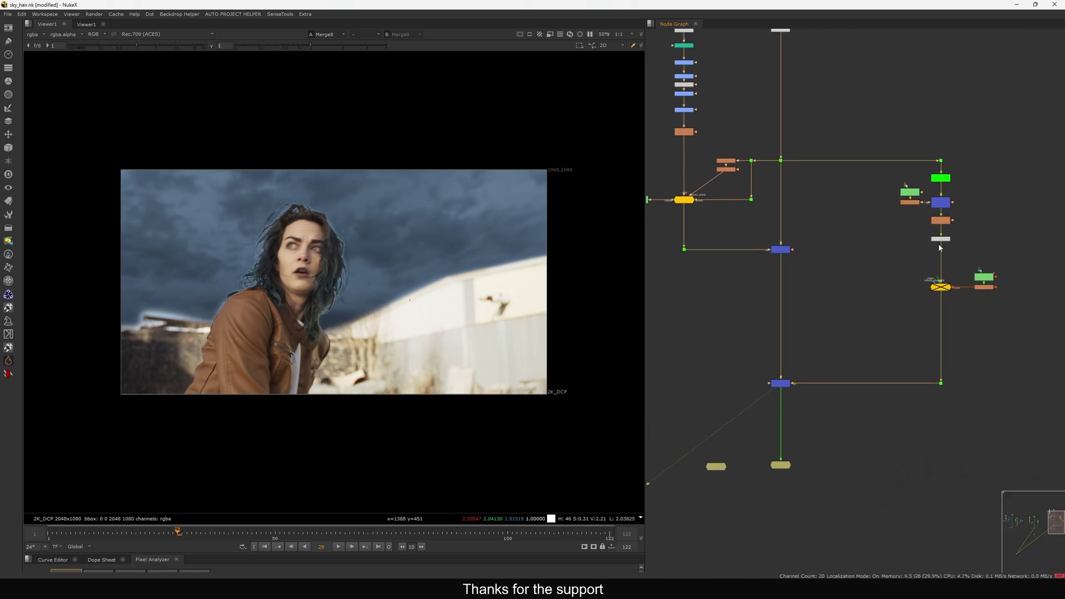
middle_click_drag(966, 263, 939, 257)
left_click_drag(1000, 251, 925, 297)
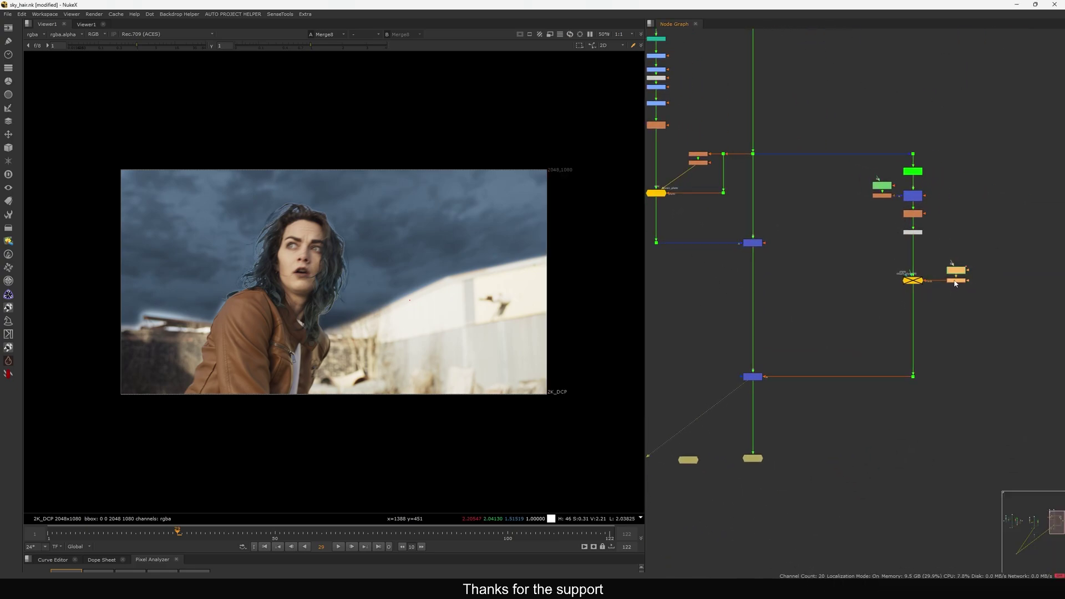
left_click_drag(947, 261, 898, 300)
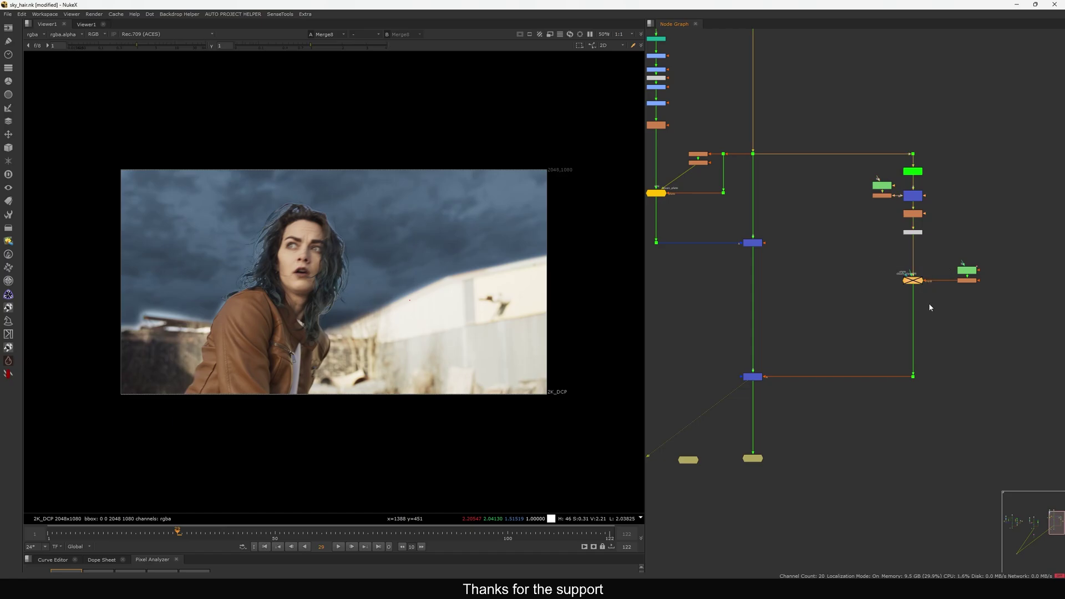
key("d")
scroll(294, 278, "up", 5)
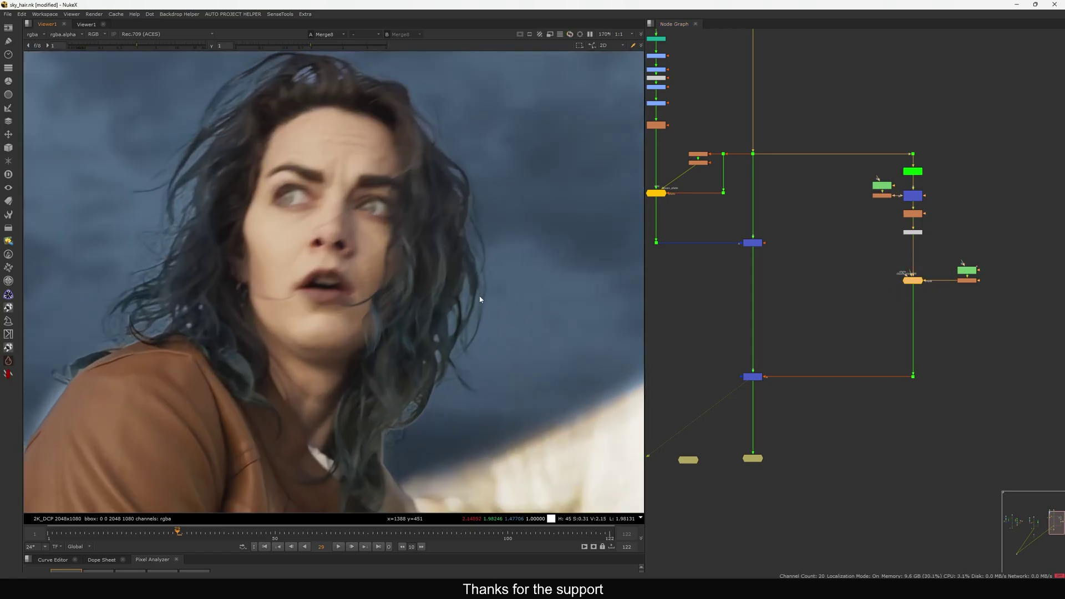
View the original plate at Dot5 and compare it with the Merge8 composite.
left_click_drag(783, 131, 743, 169)
key("1")
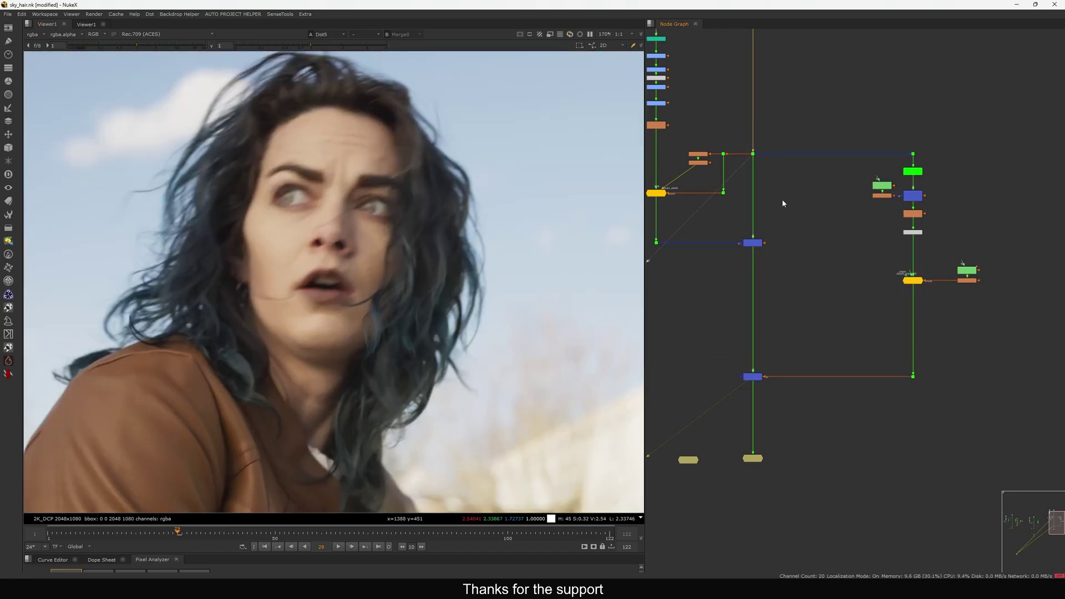
key("1")
key("2")
key("1")
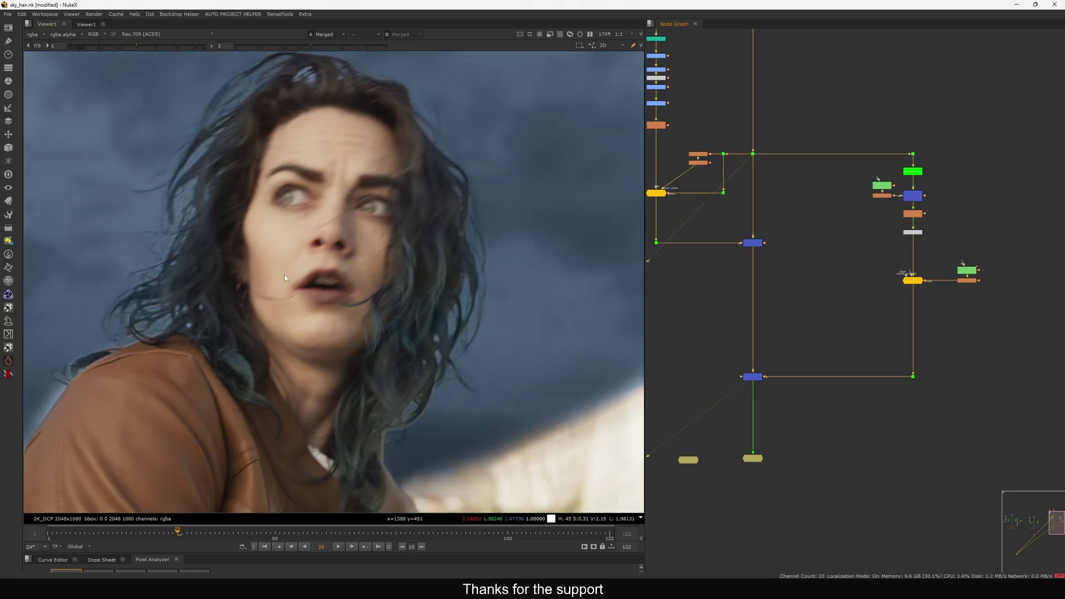
Compare the fine hair strands beside the woman's cheek between the plate and the composite close up.
middle_click_drag(187, 261, 351, 293)
scroll(351, 292, "up", 3)
key("1")
key("1")
key("1")
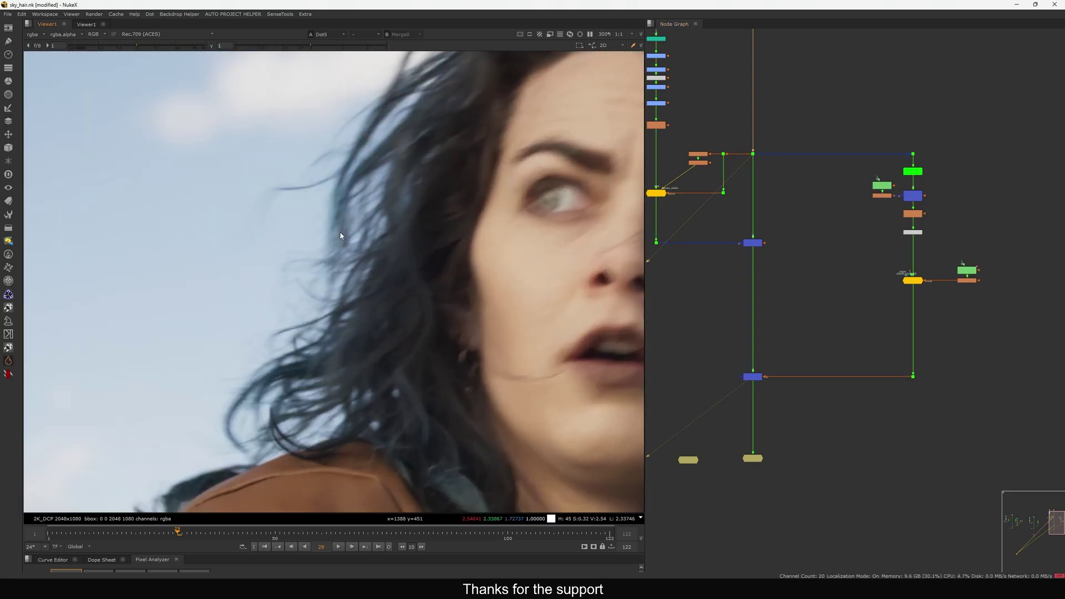
key("1")
key("1")
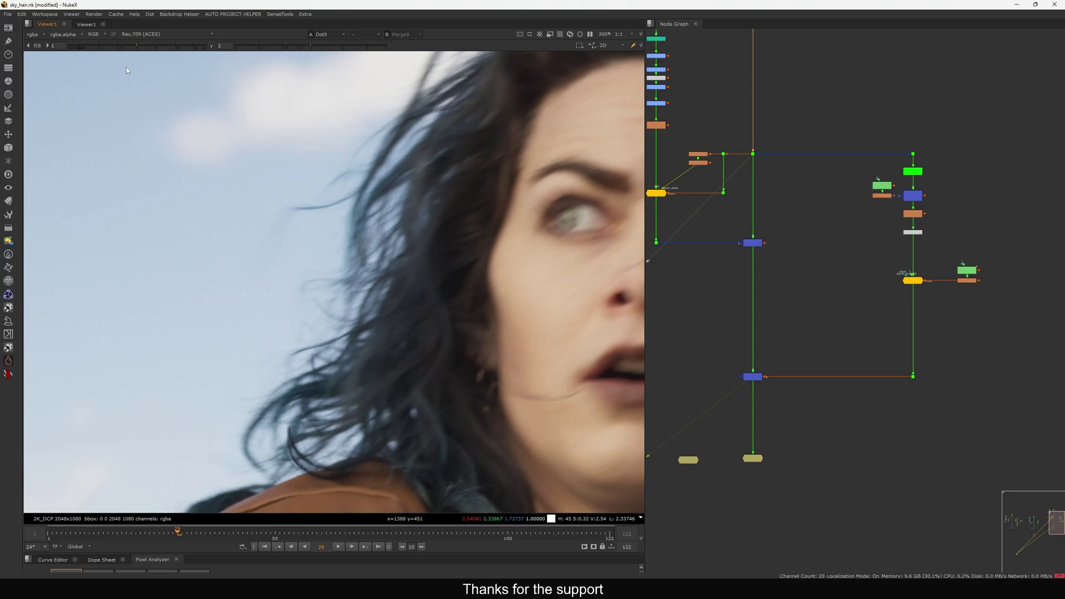
Lower the viewer gain to 0.27, compare the plate and composite hair again, and reset the gain.
left_click_drag(130, 51, 117, 54)
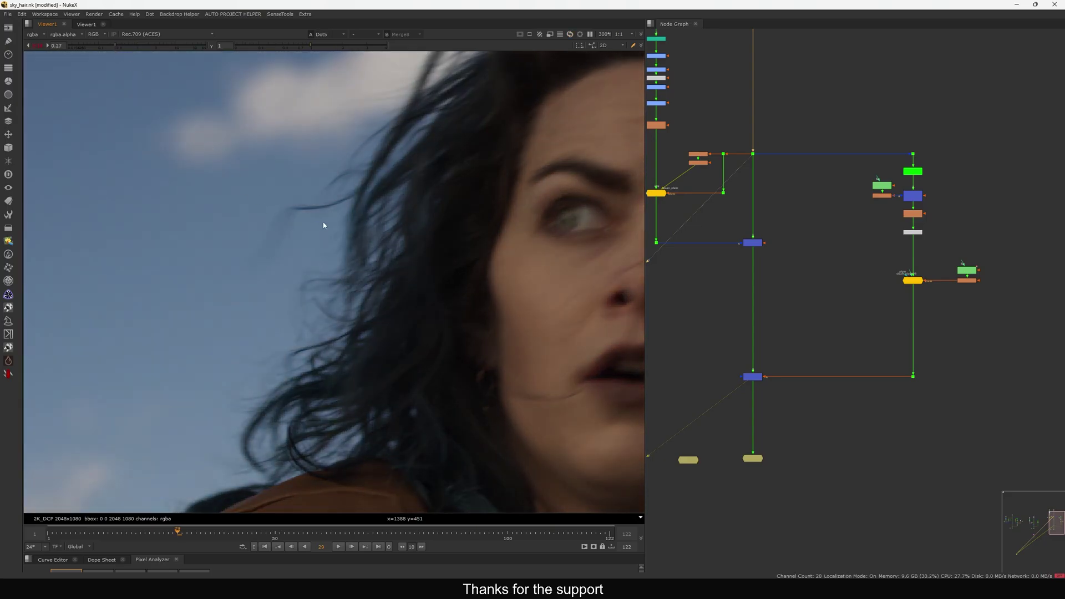
key("1")
key("1")
key("1")
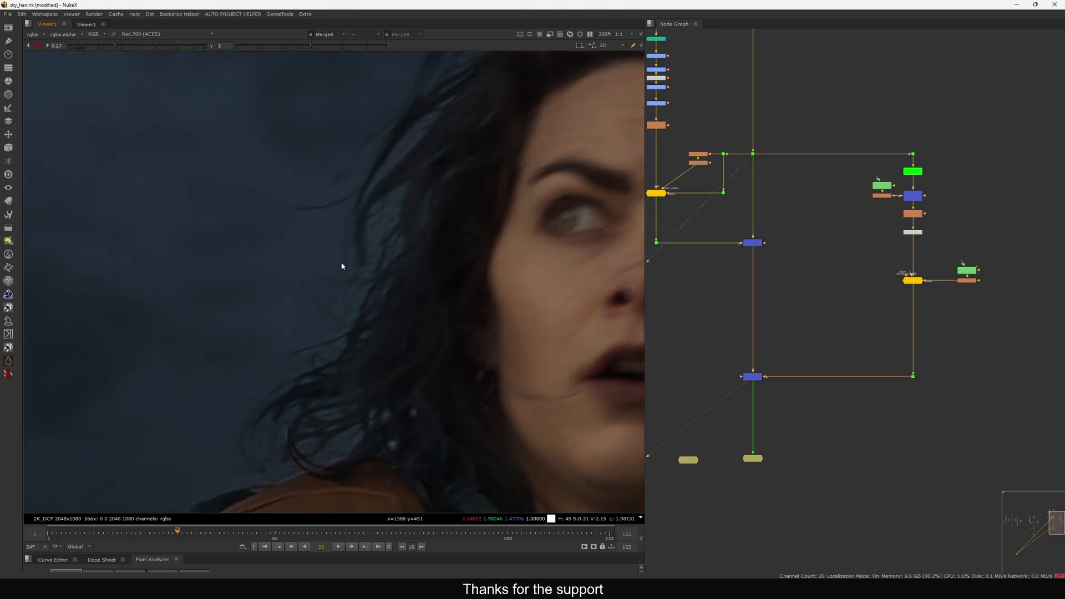
left_click(174, 49, "ctrl")
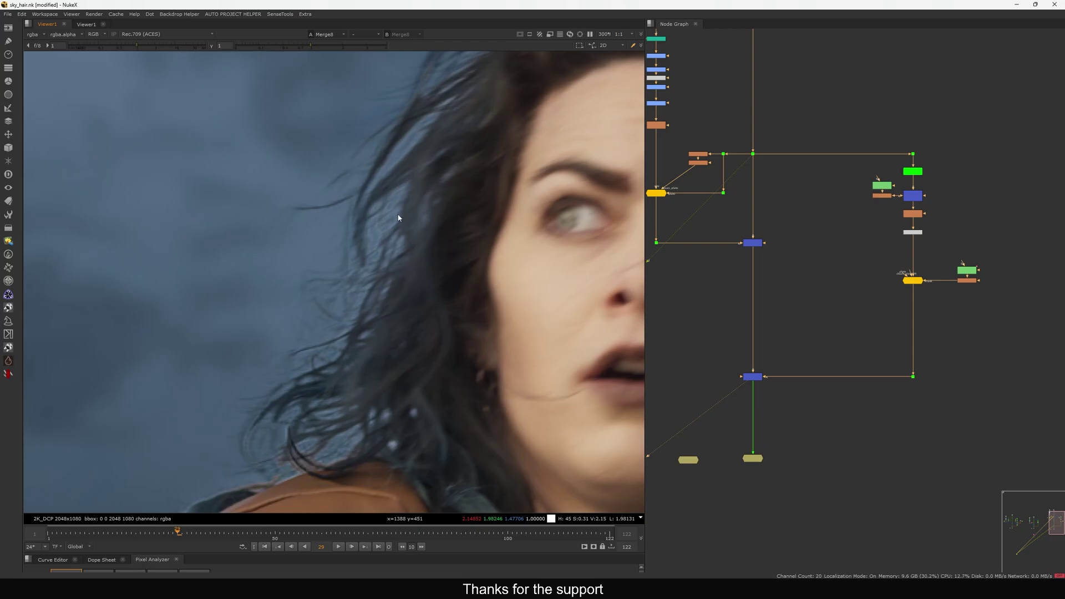
Examine the composite's hair strands around the forehead and beside the neck.
scroll(442, 184, "up", 3)
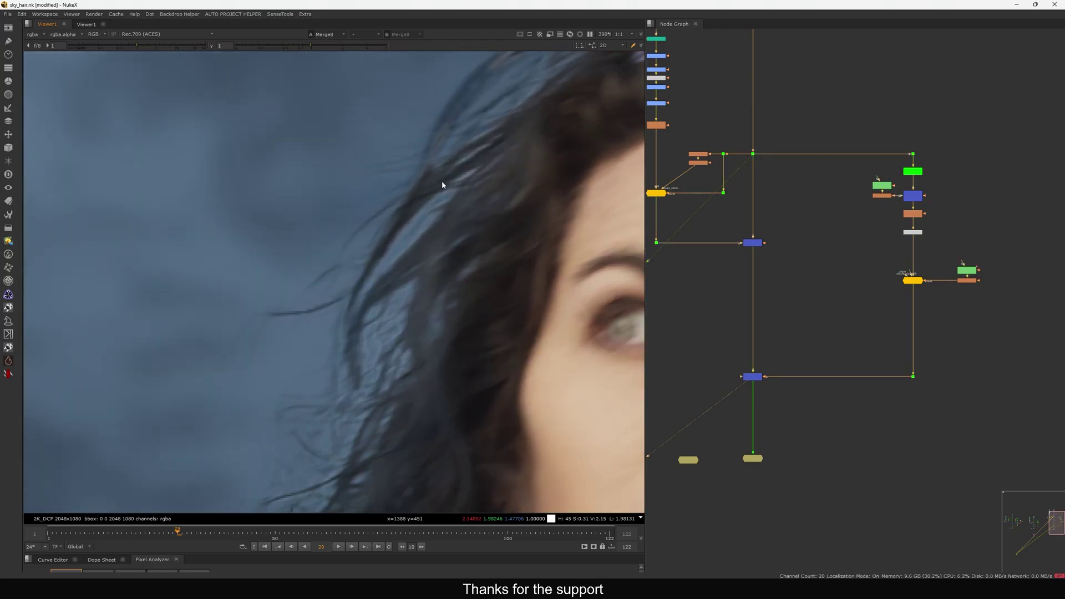
scroll(389, 259, "down", 4)
middle_click_drag(627, 472, 460, 294)
scroll(506, 364, "up", 6)
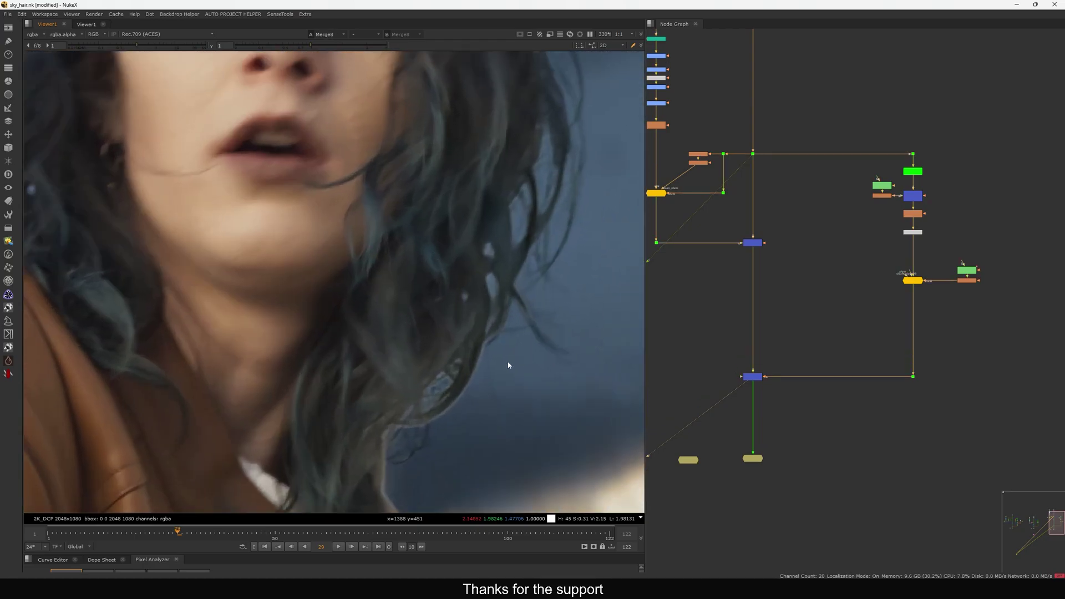
Toggle the foreground hair details node off and on over the hair beside the neck, and show the full frame.
left_click(753, 377)
scroll(925, 286, "up", 2)
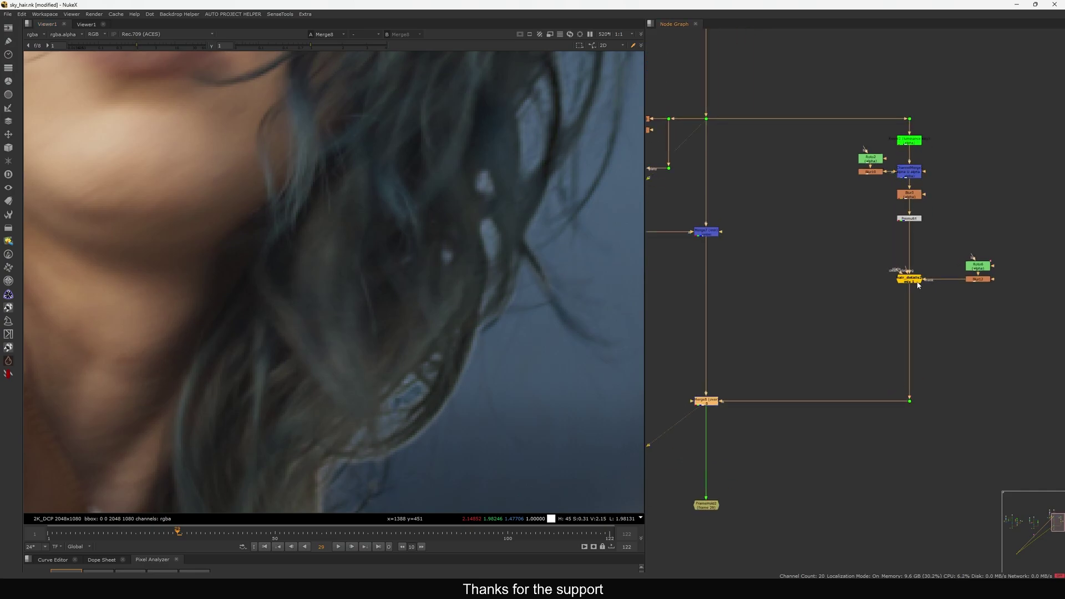
left_click(911, 279)
key("d")
key("d")
key("f")
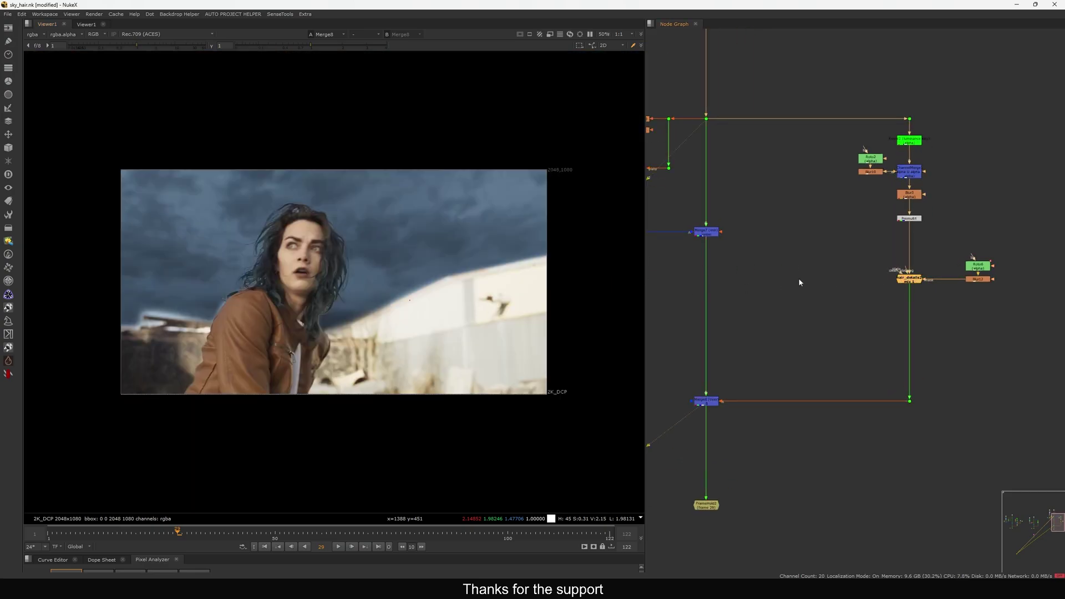
Compare the woman's whole hair outline repeatedly with and without the foreground hair details node, leaving it enabled.
scroll(335, 282, "up", 3)
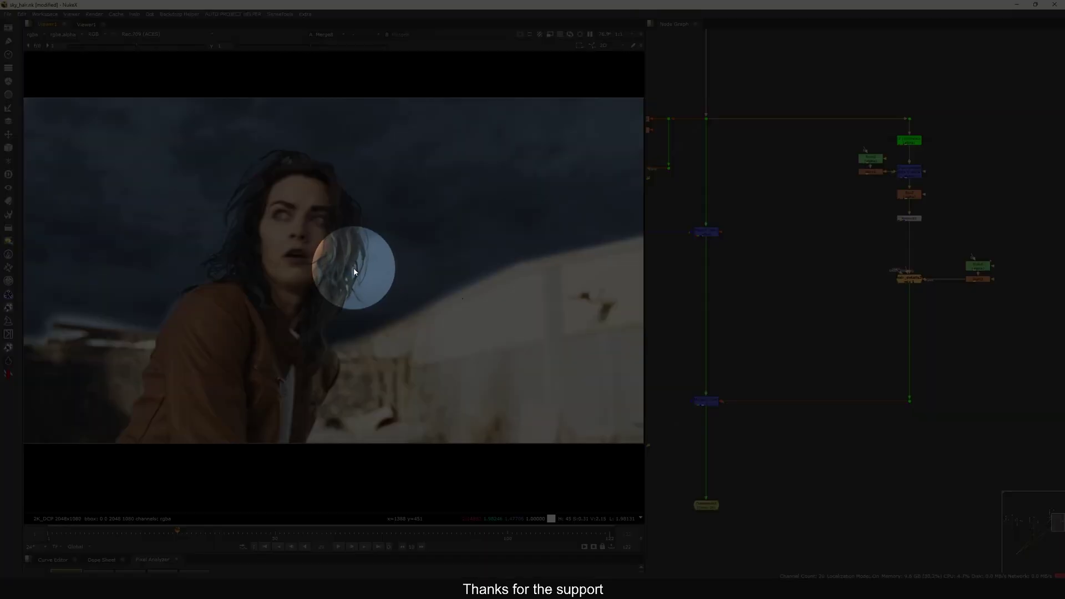
key("d")
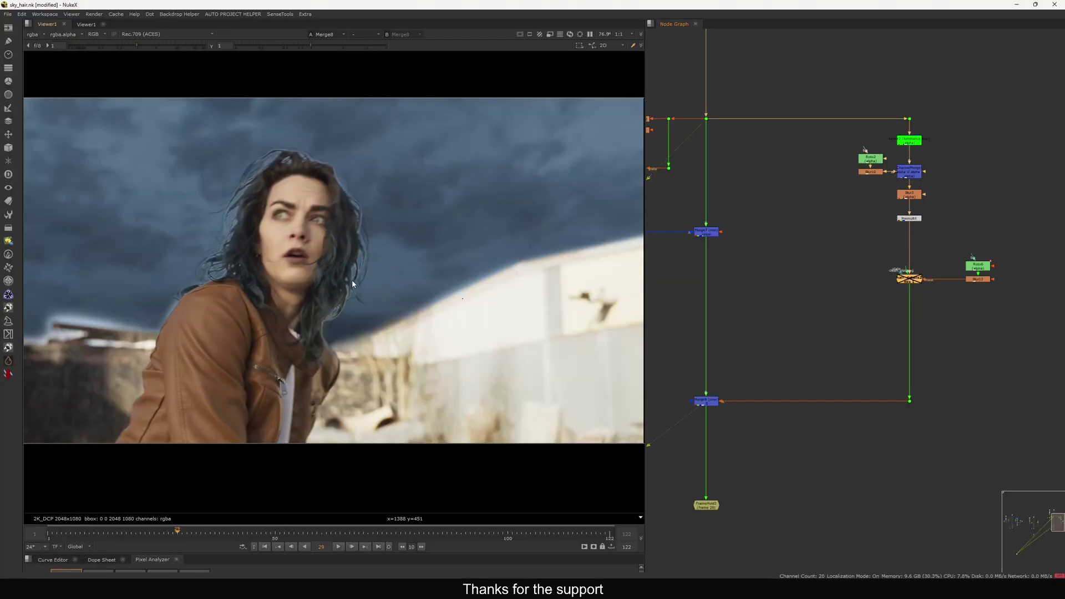
left_click_drag(942, 259, 928, 311)
key("d")
key("d")
key("d")
scroll(367, 275, "up", 3)
key("d")
key("d")
key("d")
Check the roto shape masking the foreground hair details node, and view that node's output.
double_click(978, 267)
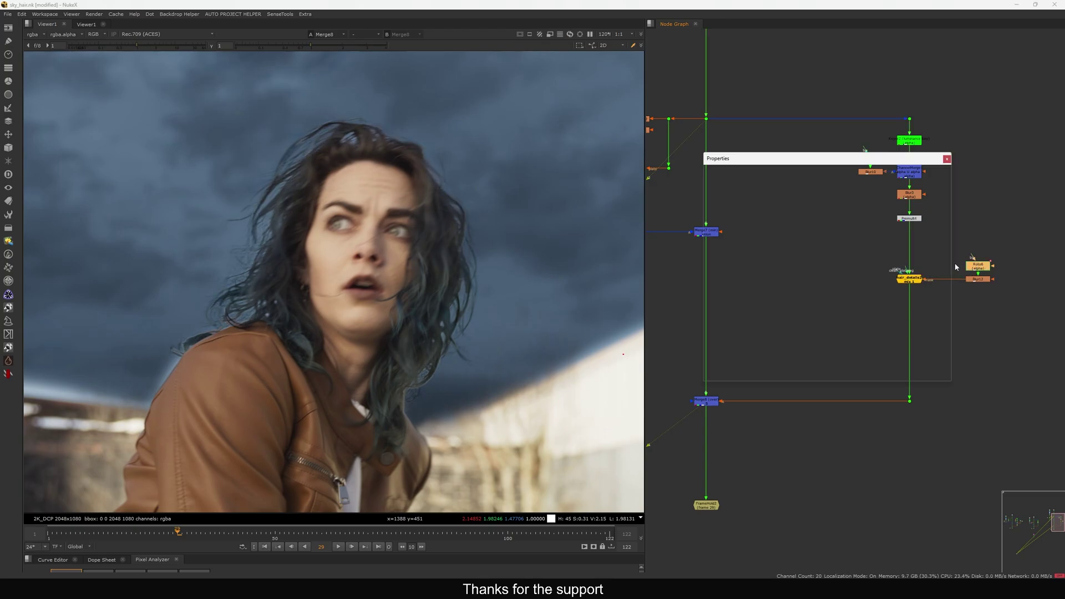
scroll(485, 271, "down", 2)
left_click_drag(560, 102, 185, 482)
left_click_drag(452, 275, 481, 268)
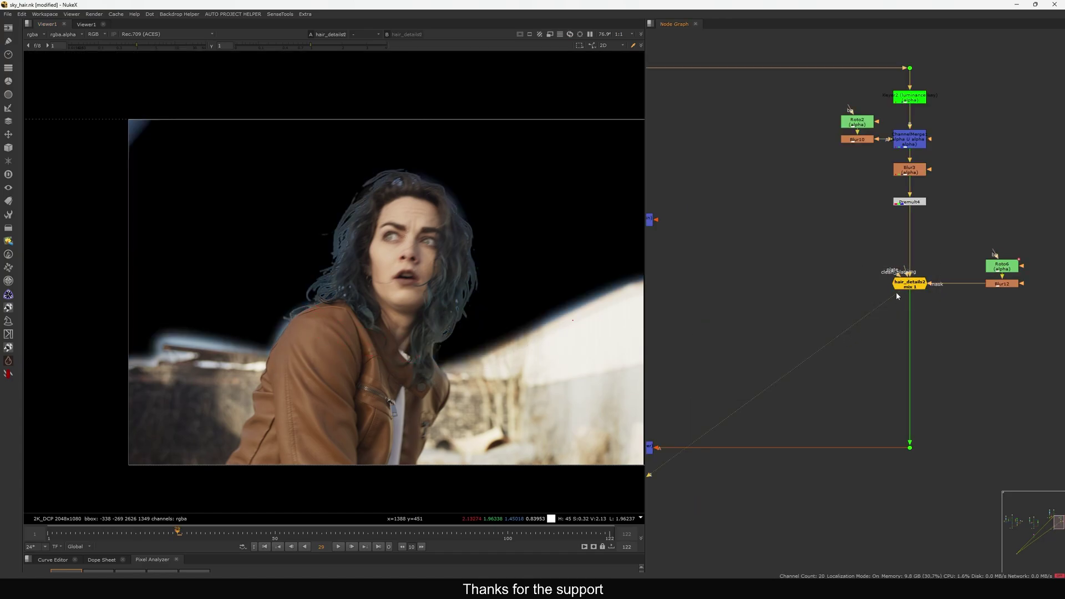
Set the foreground hair details node's blur size to 40 and mix to 0.83 while viewing the final merge.
double_click(910, 284)
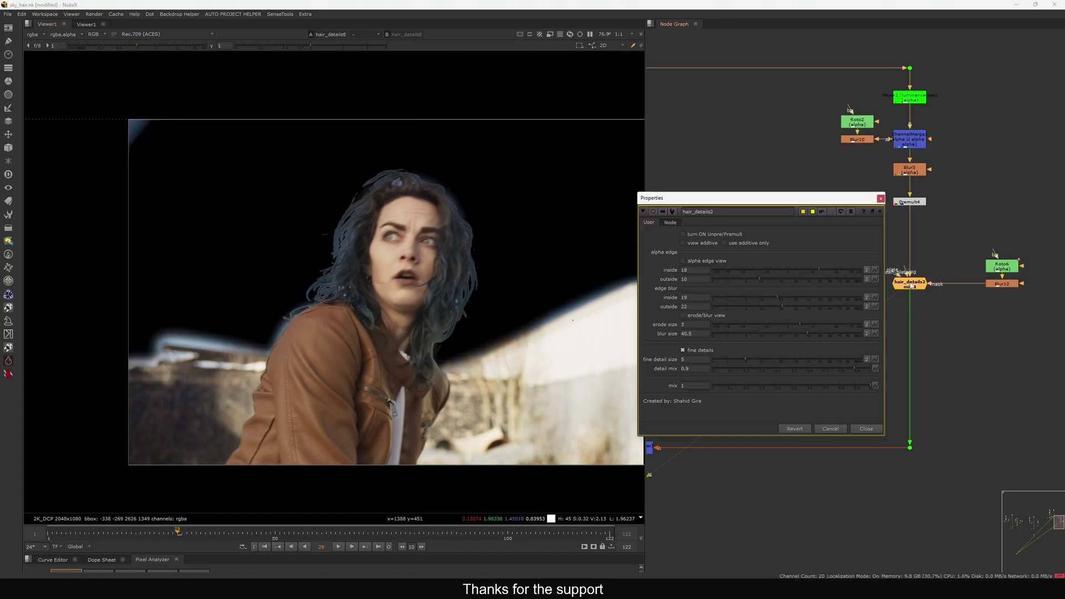
left_click_drag(842, 199, 833, 132)
scroll(919, 220, "down", 3)
middle_click_drag(865, 345, 1016, 314)
left_click_drag(954, 279, 908, 320)
key("1")
middle_click_drag(984, 300, 920, 335)
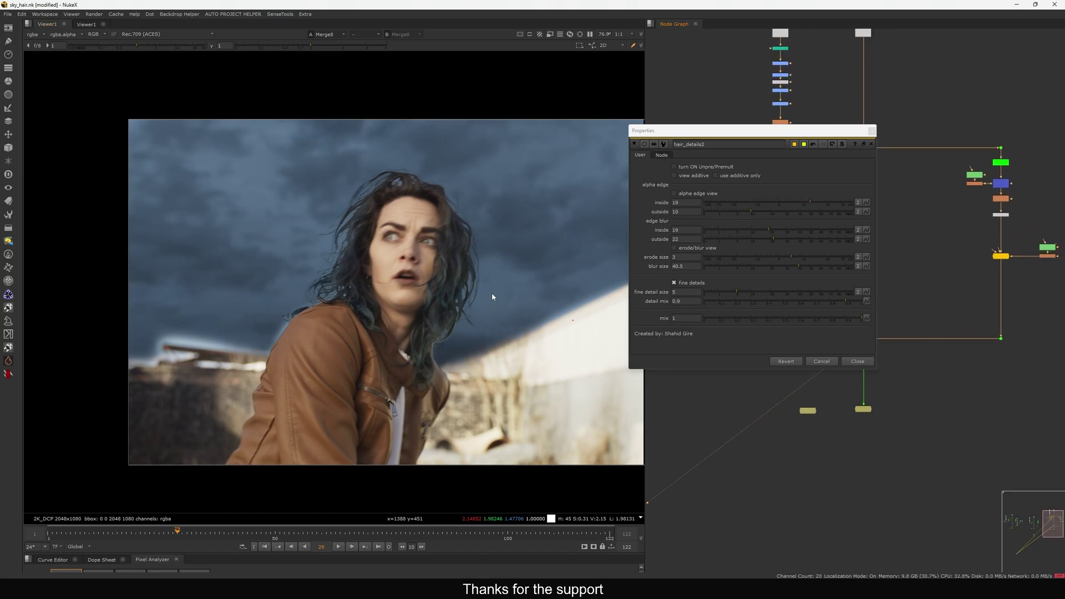
scroll(492, 294, "up", 3)
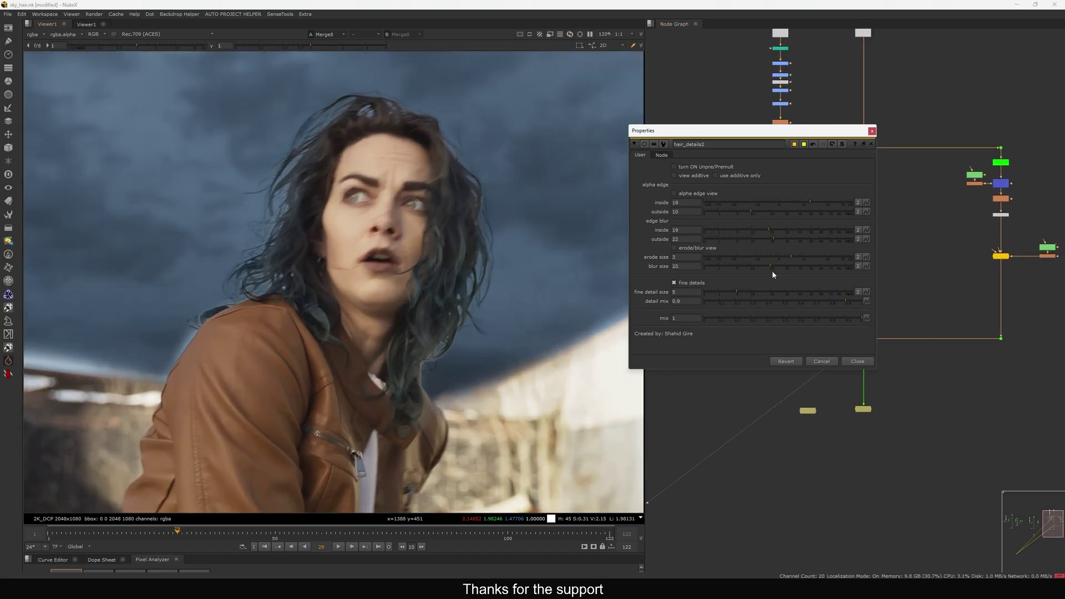
left_click_drag(771, 276, 798, 267)
mouse_move(839, 319)
left_mouse_down()
mouse_move(819, 325)
mouse_move(844, 325)
left_mouse_up()
left_click(858, 361)
Brighten the replacement sky by setting the multiply of its Grade2 node to 1.
scroll(431, 348, "down", 4)
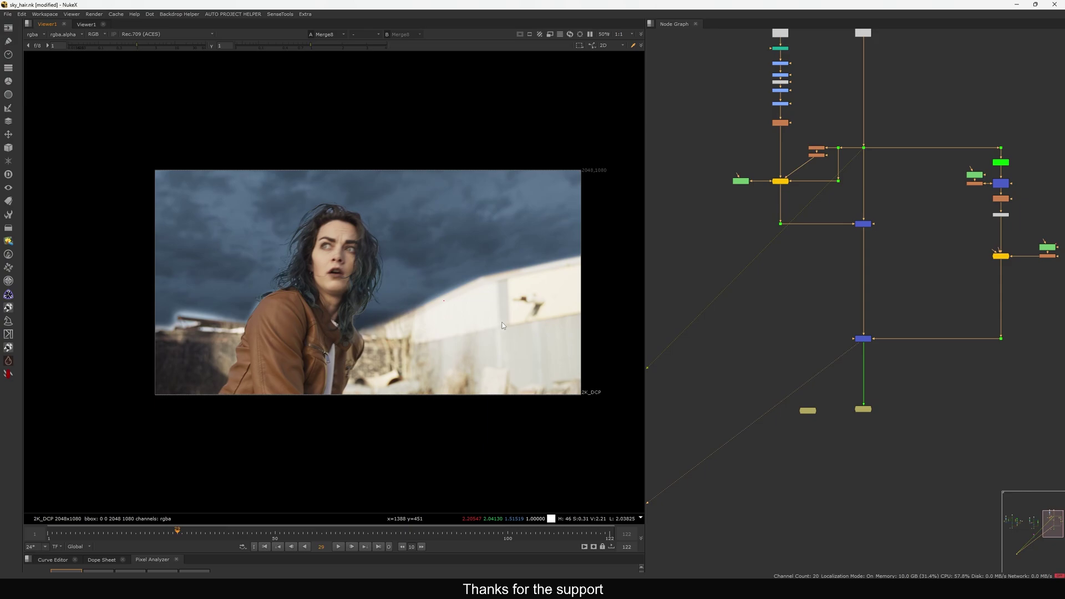
scroll(830, 331, "down", 5)
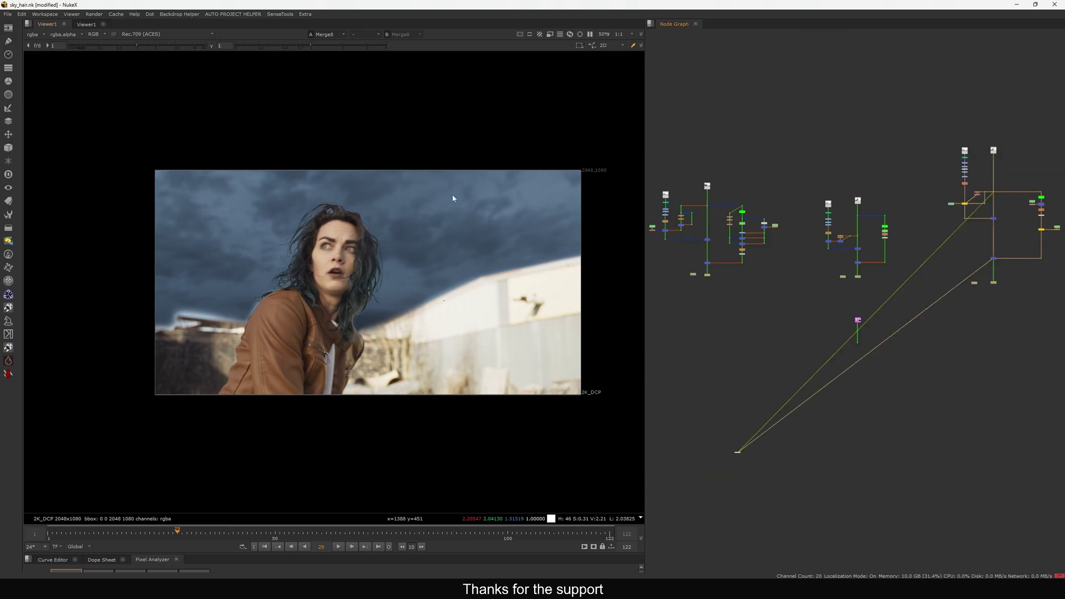
scroll(953, 206, "up", 6)
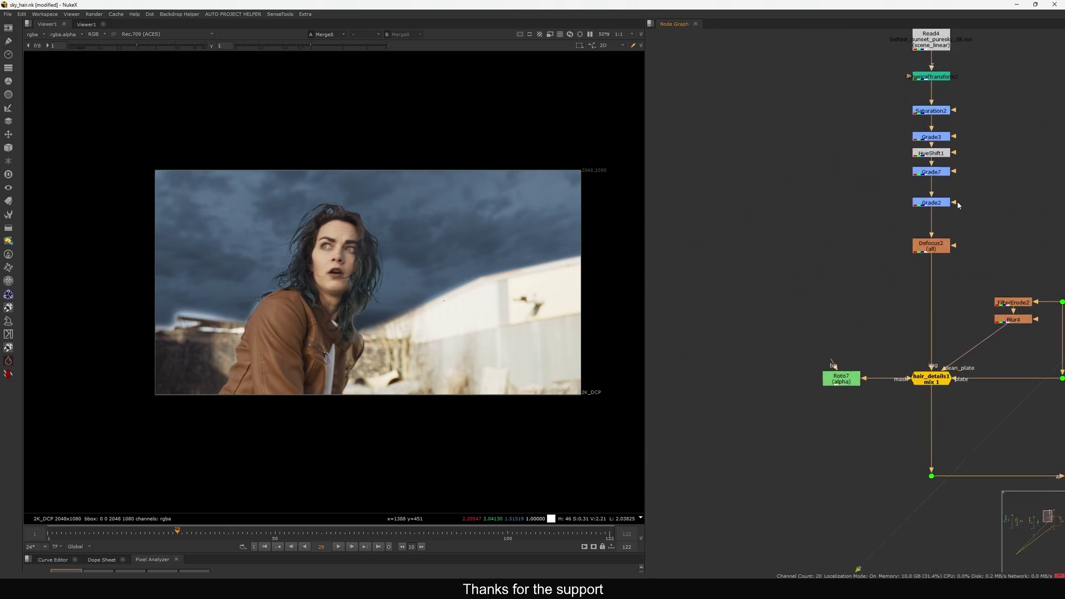
double_click(945, 199)
left_click_drag(713, 249, 662, 263)
type("1")
key("Return")
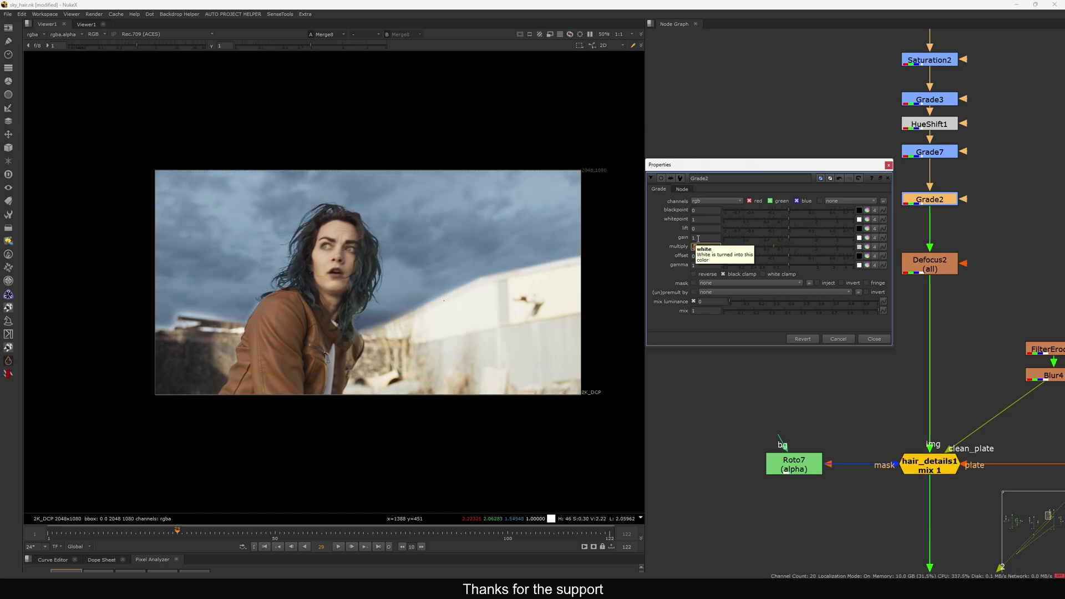
left_click(875, 339)
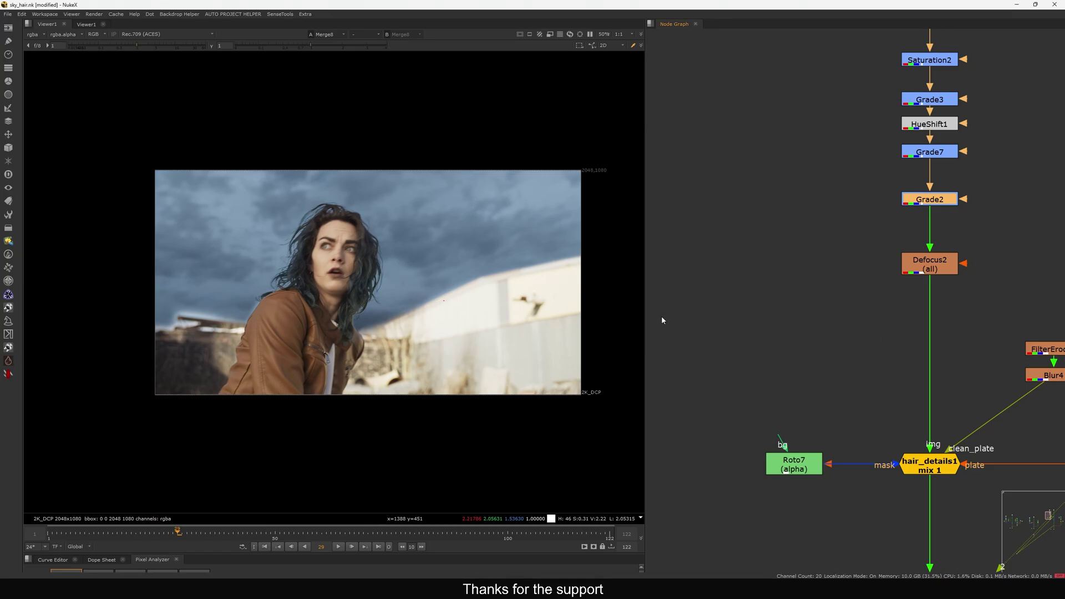
Compare the woman's hair against the brightened sky with the foreground hair details node disabled and enabled.
scroll(861, 289, "down", 3)
scroll(886, 212, "down", 8)
middle_click_drag(920, 316, 873, 267)
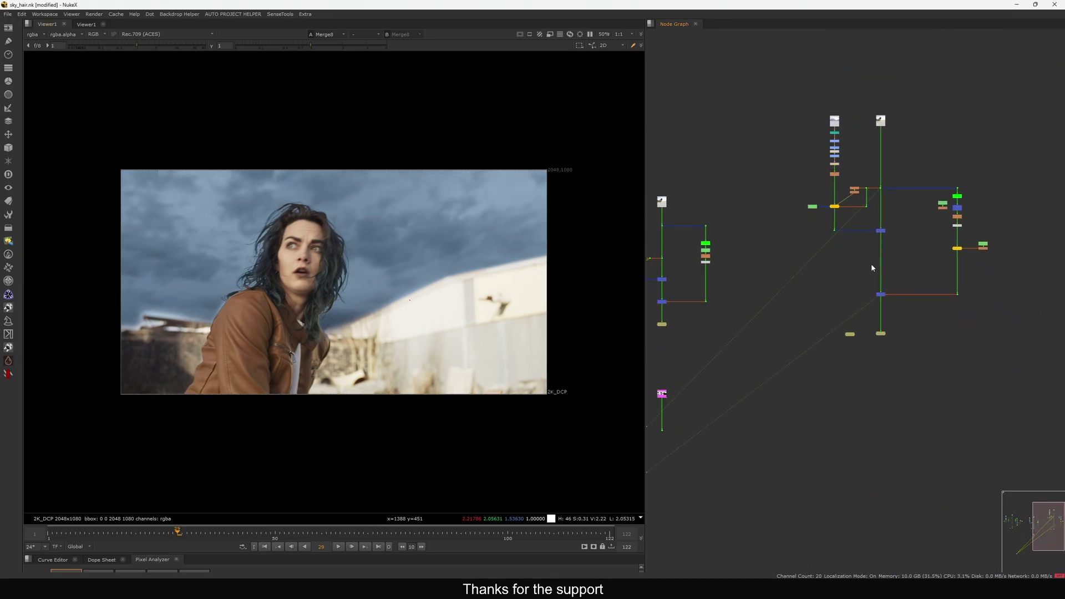
scroll(937, 247, "up", 7)
left_click_drag(963, 231, 1036, 284)
key("d")
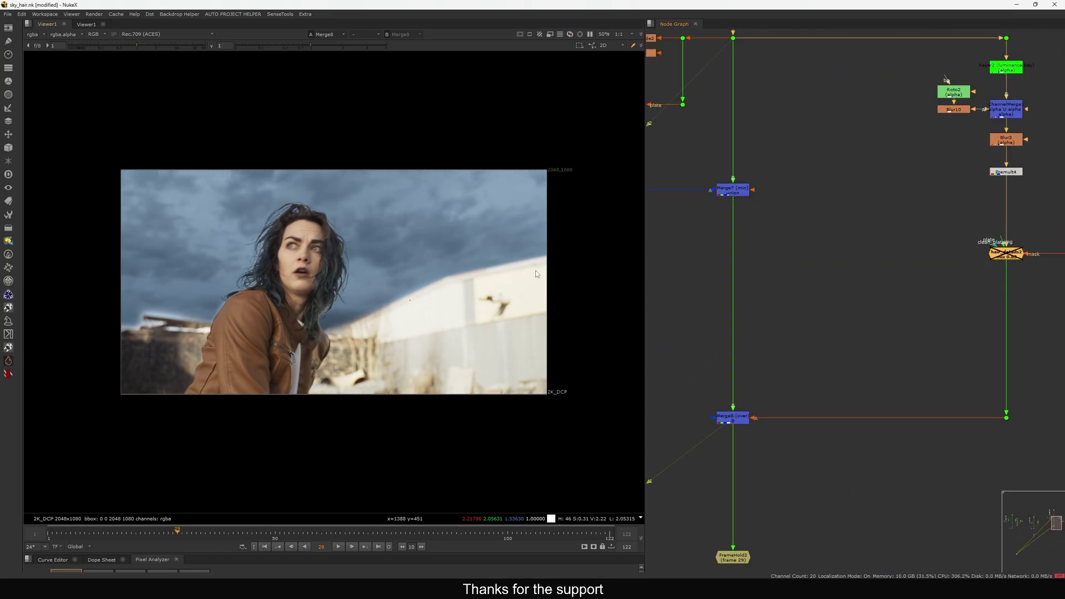
scroll(364, 251, "up", 5)
scroll(411, 322, "up", 4)
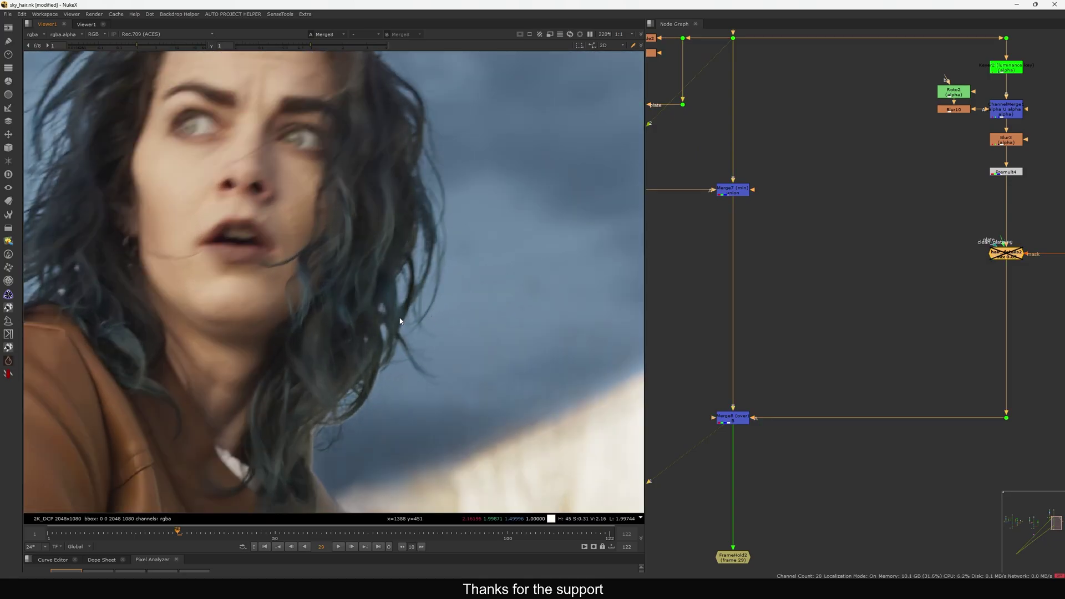
middle_click_drag(262, 180, 369, 269)
middle_click_drag(974, 268, 921, 275)
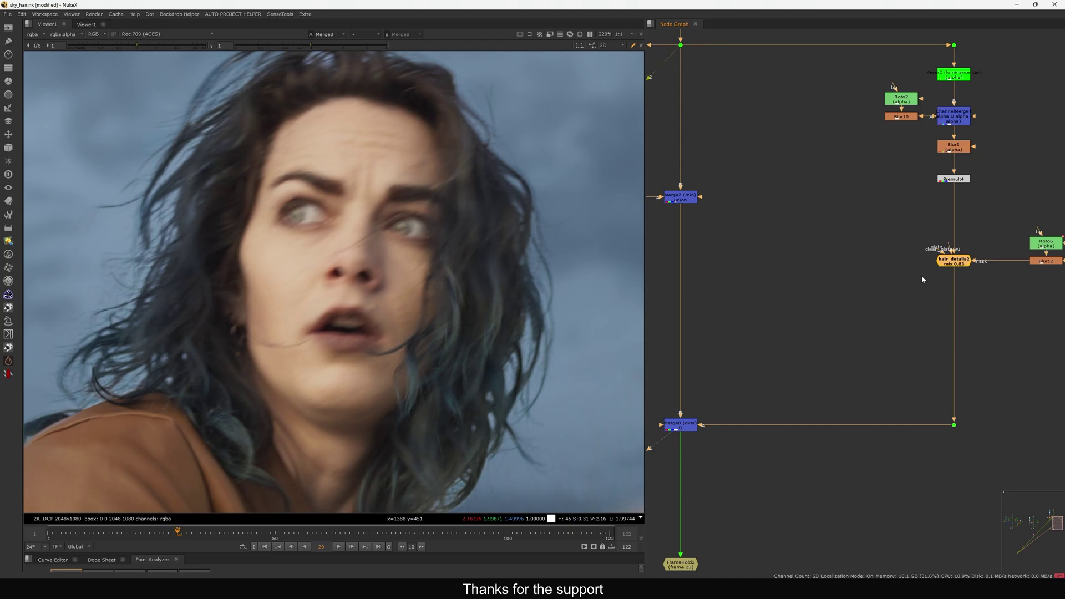
key("d")
Toggle the fine details option of the foreground hair details node off and on over the hair beside the forehead.
double_click(953, 260)
left_click_drag(844, 133, 933, 98)
middle_click_drag(209, 136, 365, 215)
scroll(366, 214, "up", 3)
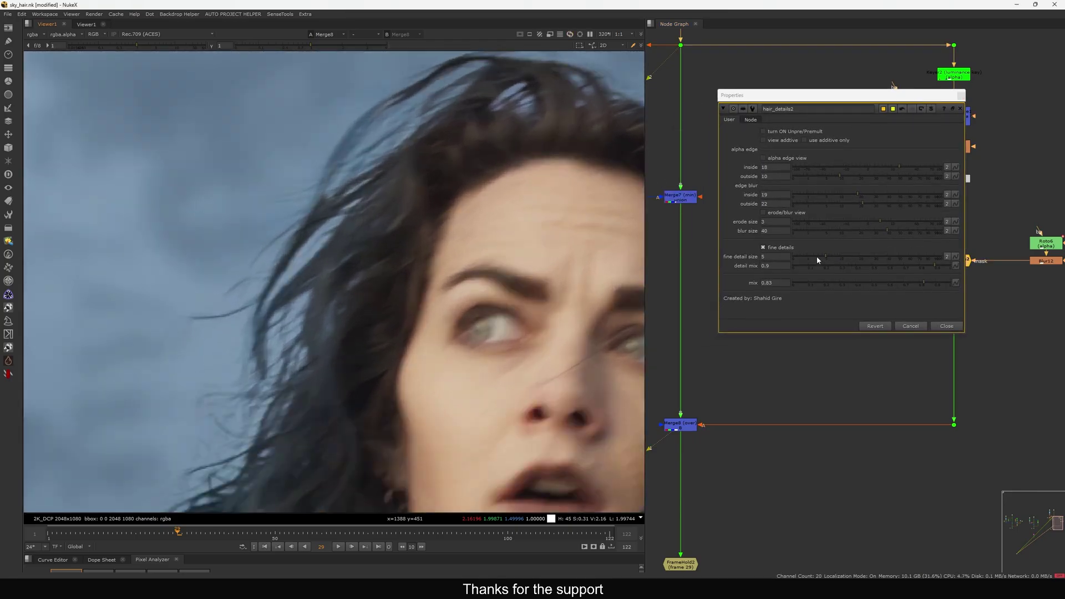
left_click(782, 249)
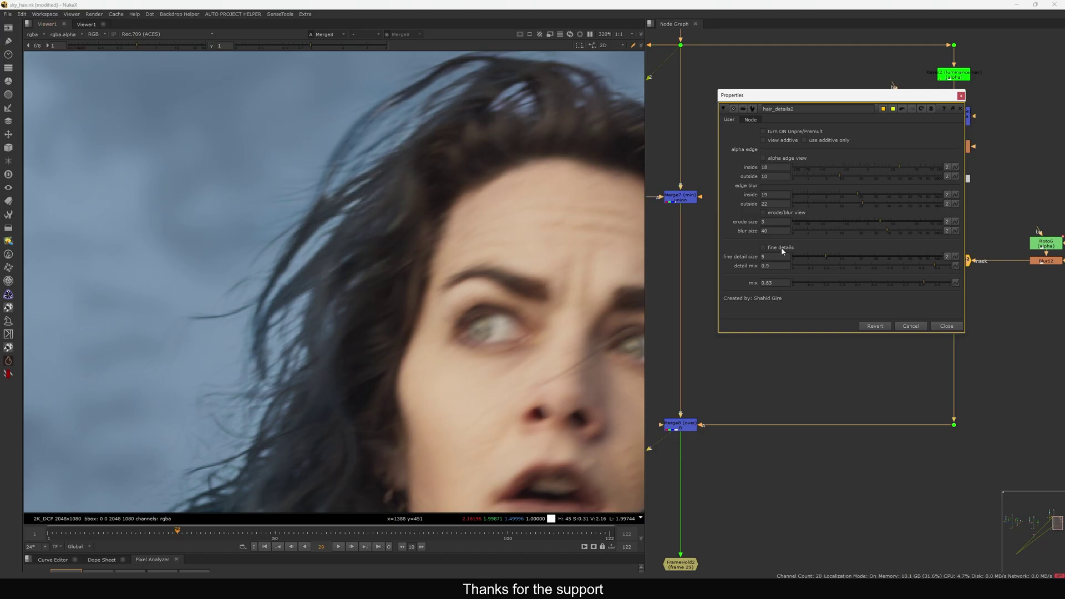
left_click(782, 250)
scroll(437, 280, "up", 3)
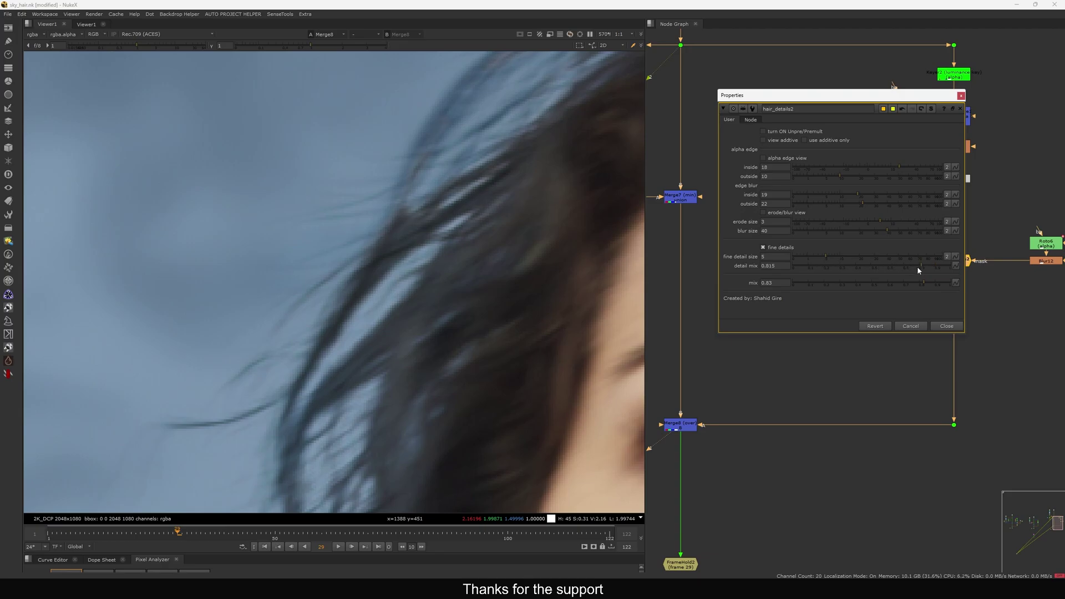
Adjust the detail mix and fine detail size of the foreground hair details node, and close its properties.
left_click_drag(917, 266, 790, 286)
mouse_move(825, 256)
left_mouse_down()
mouse_move(847, 257)
mouse_move(814, 256)
left_mouse_up()
type("1")
key("Return")
key("ctrl+shift+a")
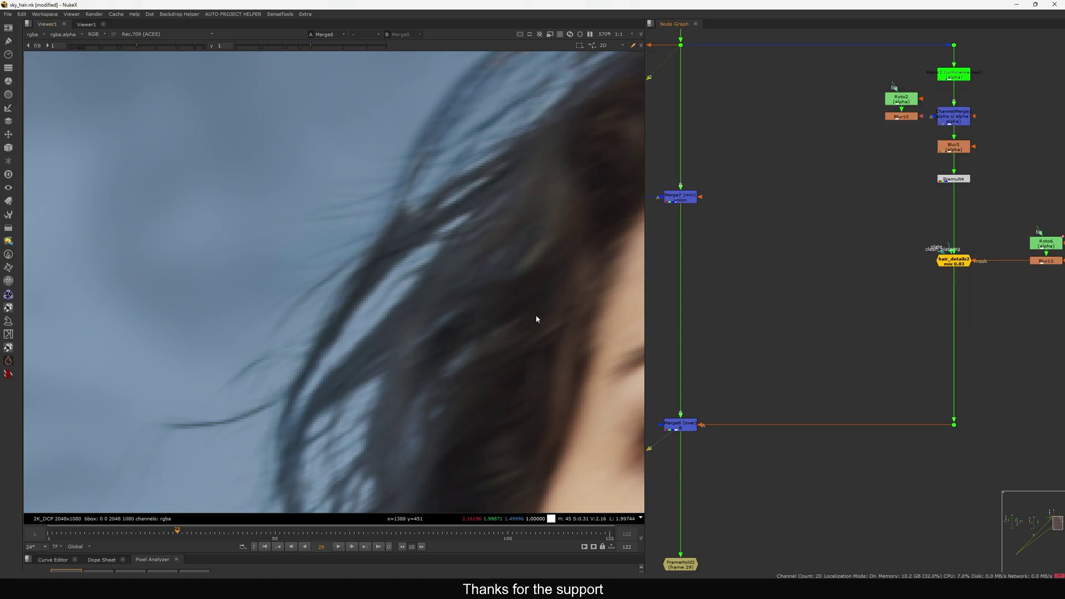
Compare the full frame with the roto mask and mask blur of the foreground hair details node disabled.
key("f")
middle_click_drag(866, 305, 825, 316)
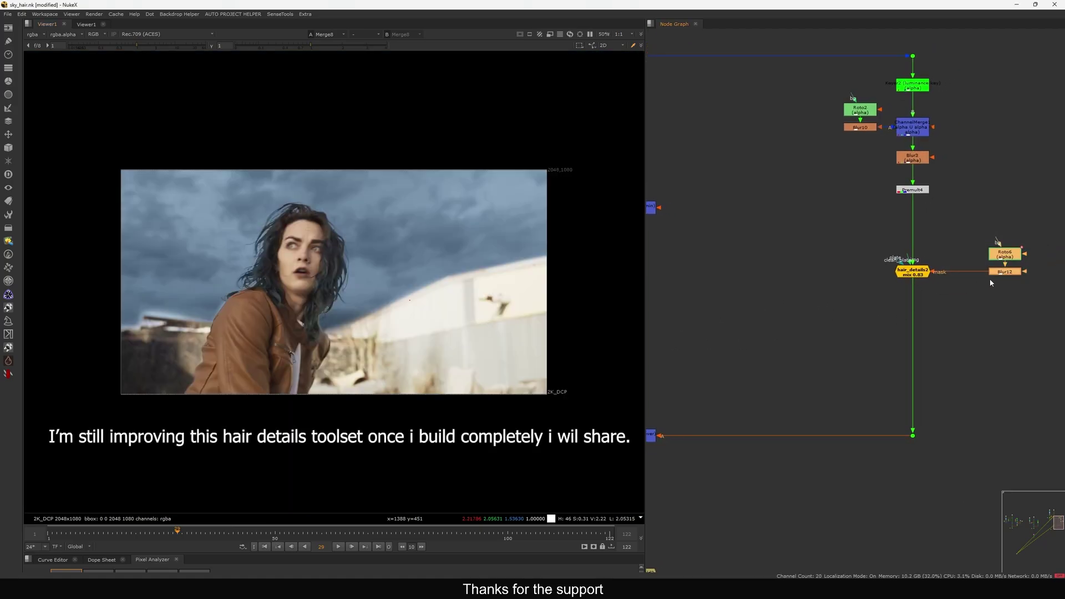
left_click_drag(1039, 228, 1006, 254)
key("d")
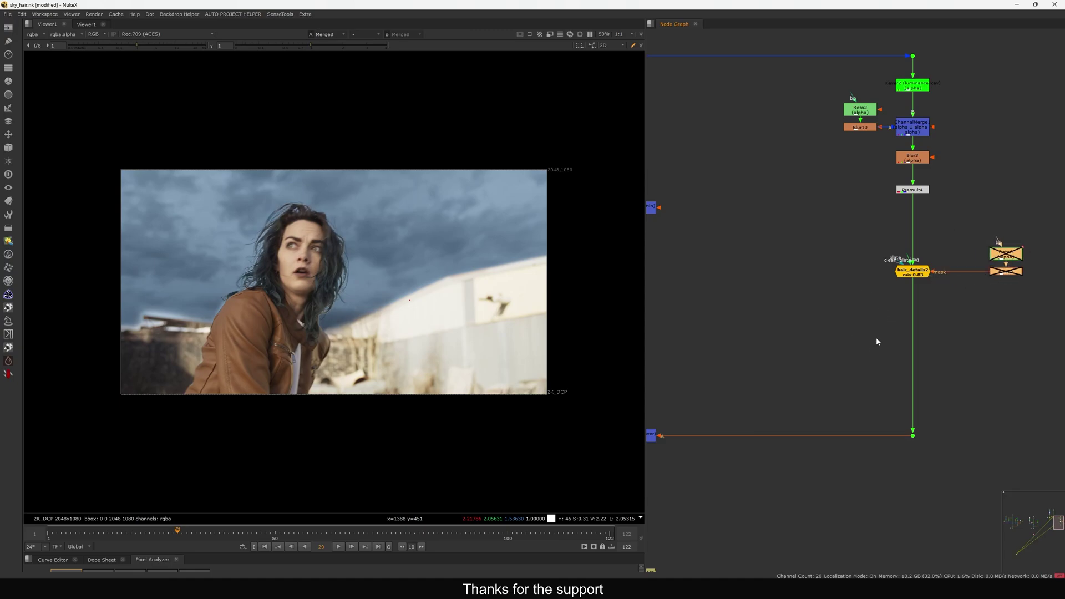
middle_click_drag(907, 318, 926, 300)
scroll(927, 300, "down", 5)
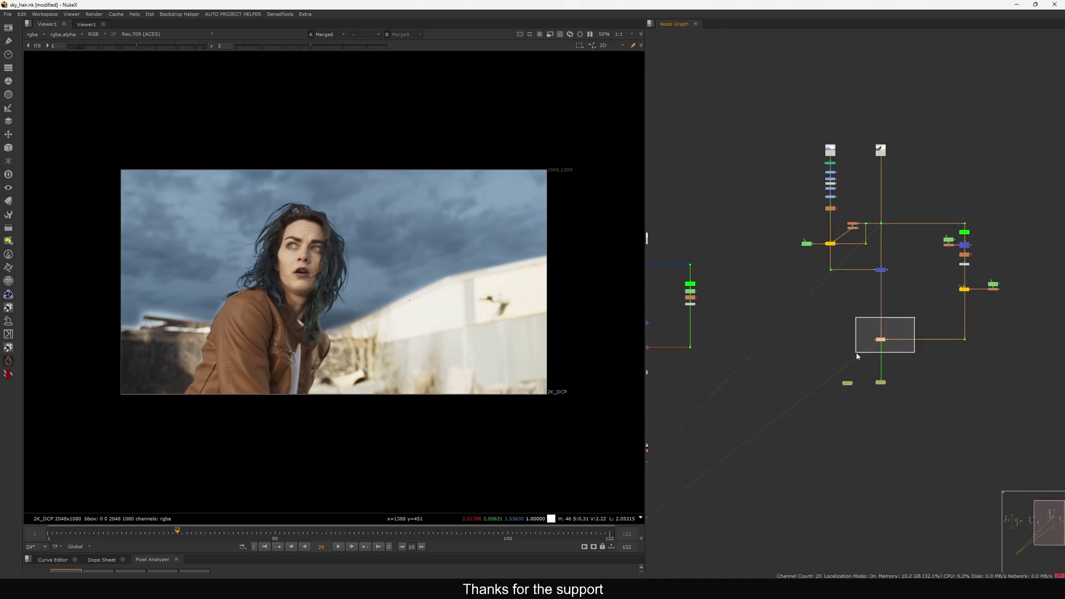
View the defocused sky, the first merge of sky and plate, and the final merge in turn.
left_click_drag(882, 341, 882, 338)
left_click(852, 302)
mouse_move(843, 277)
middle_mouse_down()
mouse_move(854, 291)
mouse_move(835, 288)
middle_mouse_up()
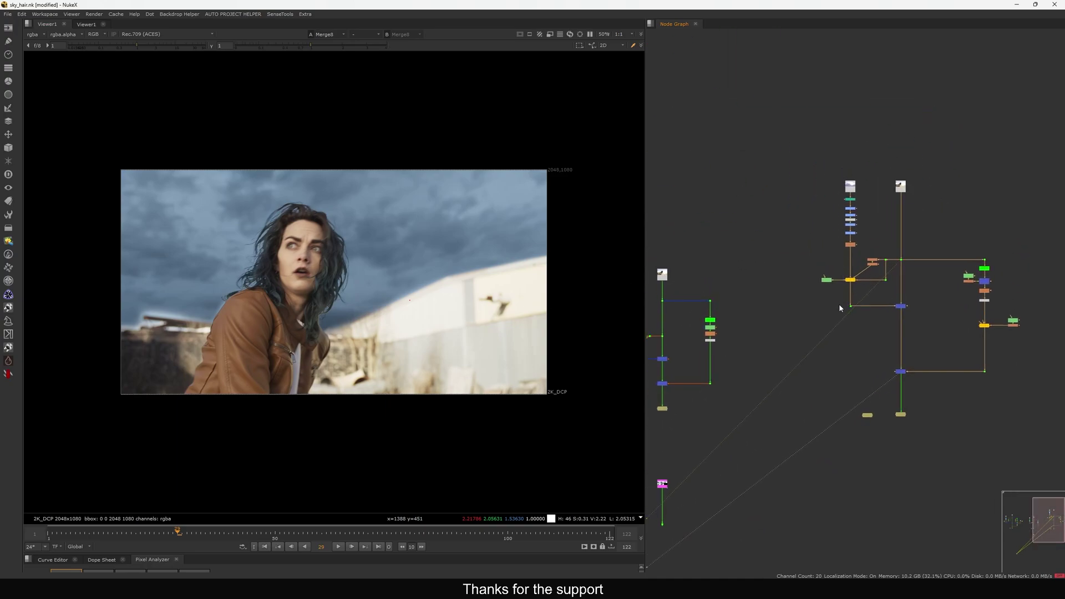
scroll(841, 308, "up", 2)
left_click_drag(835, 333, 867, 301)
left_click_drag(823, 231, 873, 205)
key("1")
left_click(935, 309)
key("1")
middle_click_drag(913, 350, 885, 307)
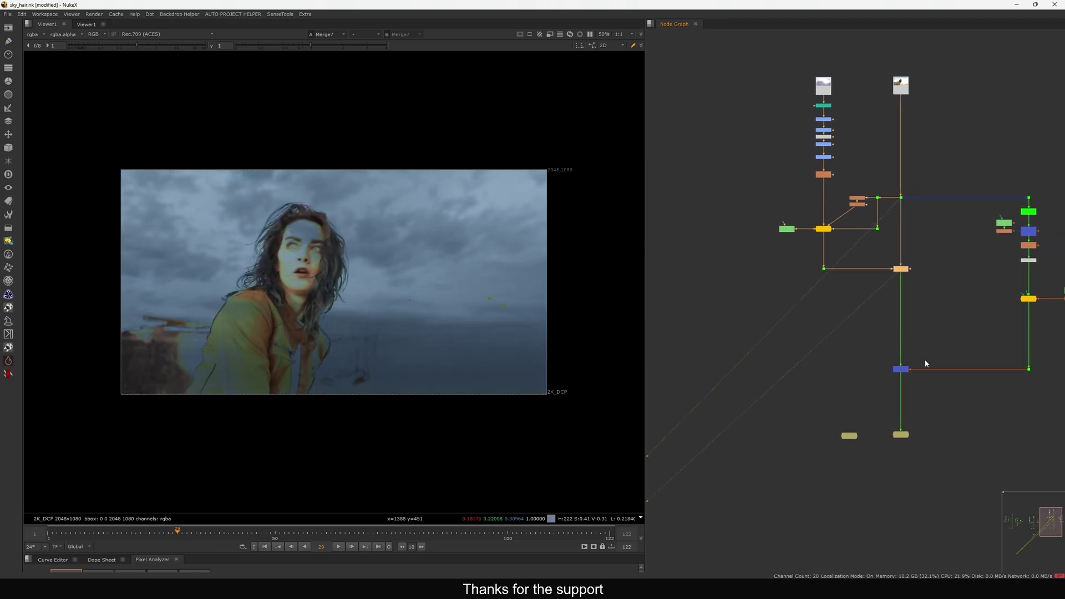
left_click_drag(946, 351, 871, 383)
key("1")
Toggle the background hair details node off and on repeatedly in the final composite, leaving it enabled.
middle_click_drag(871, 321, 894, 355)
scroll(821, 258, "up", 4)
left_click(821, 269)
left_click_drag(841, 250, 893, 287)
key("d")
key("d")
key("d")
key("d")
key("d")
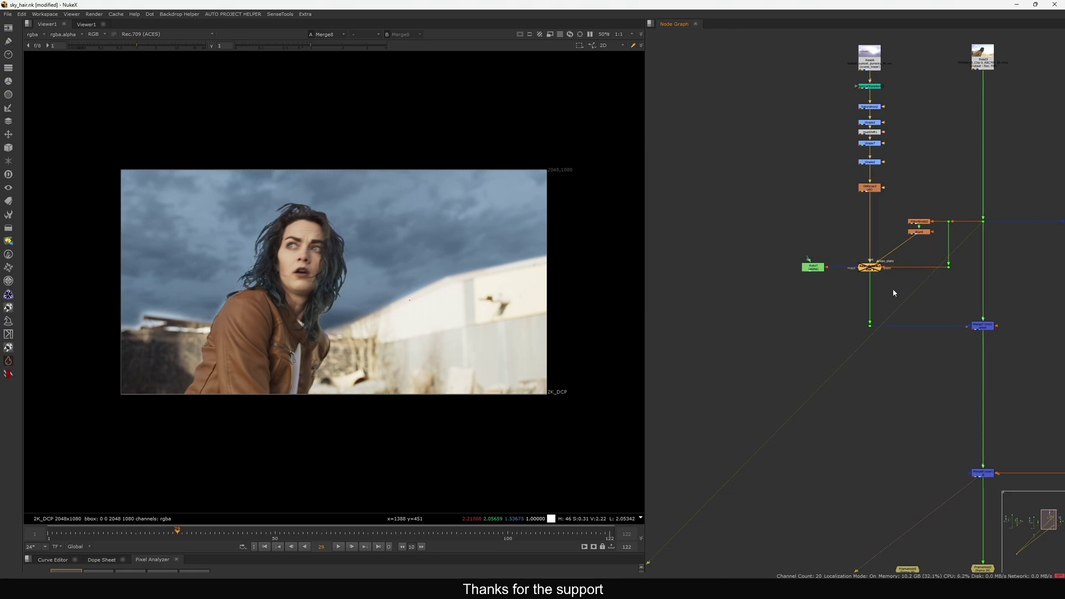
key("d")
Toggle the foreground hair details node repeatedly, and examine the hair edges in the premultiplied keyed foreground.
middle_click_drag(1027, 487, 929, 344)
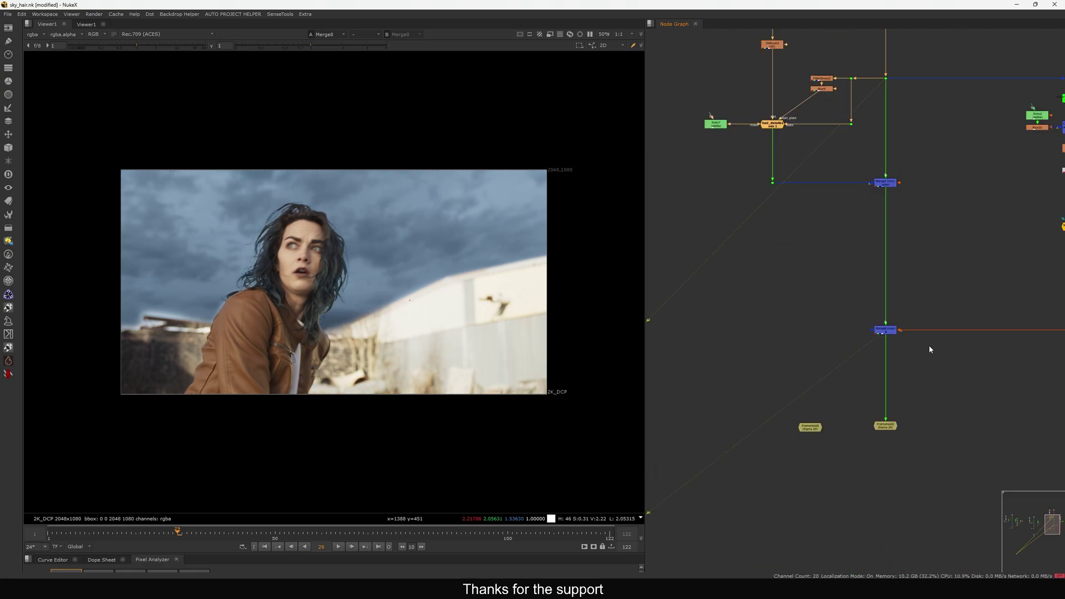
left_click_drag(953, 310, 822, 380)
middle_click_drag(941, 339, 808, 360)
left_click_drag(894, 229, 963, 286)
key("d")
key("d")
key("d")
key("d")
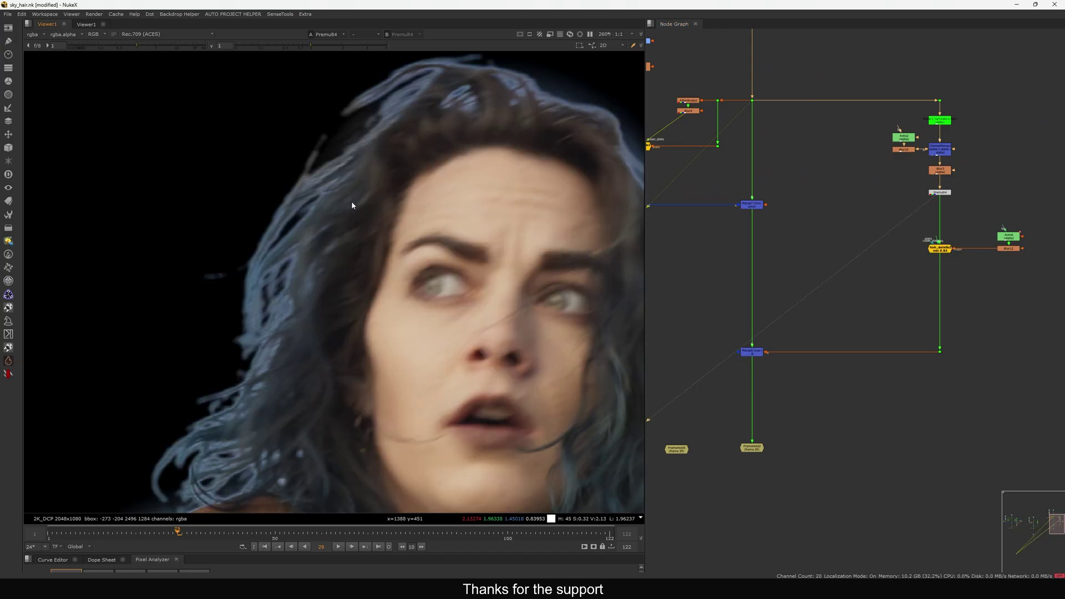
middle_click_drag(351, 201, 382, 219)
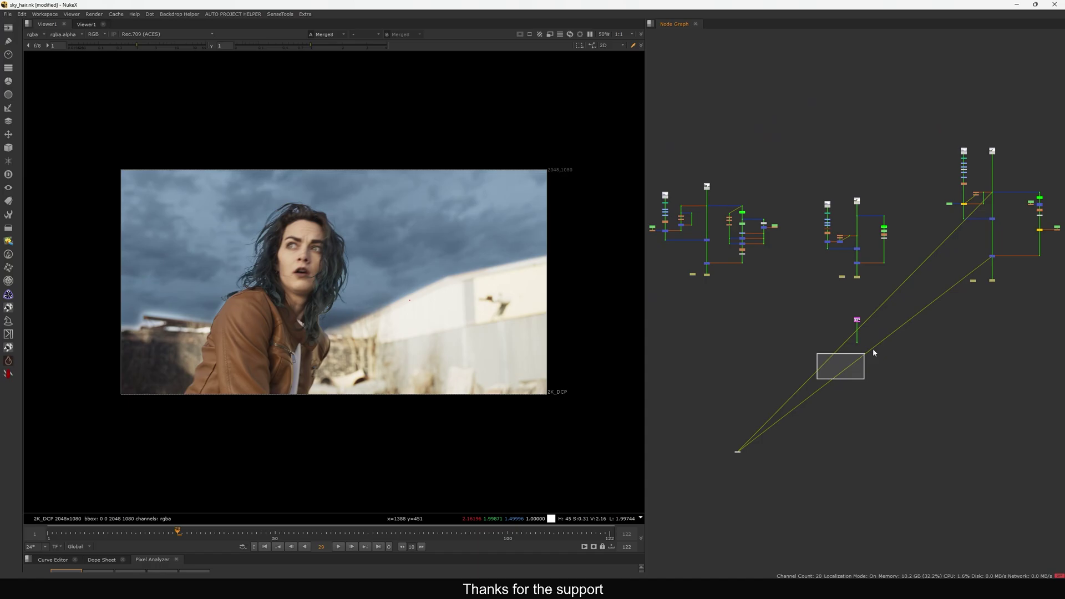
Show the contact sheet of all shots in an enlarged, fitted viewer and compare the sky replacements.
left_click_drag(873, 353, 873, 351)
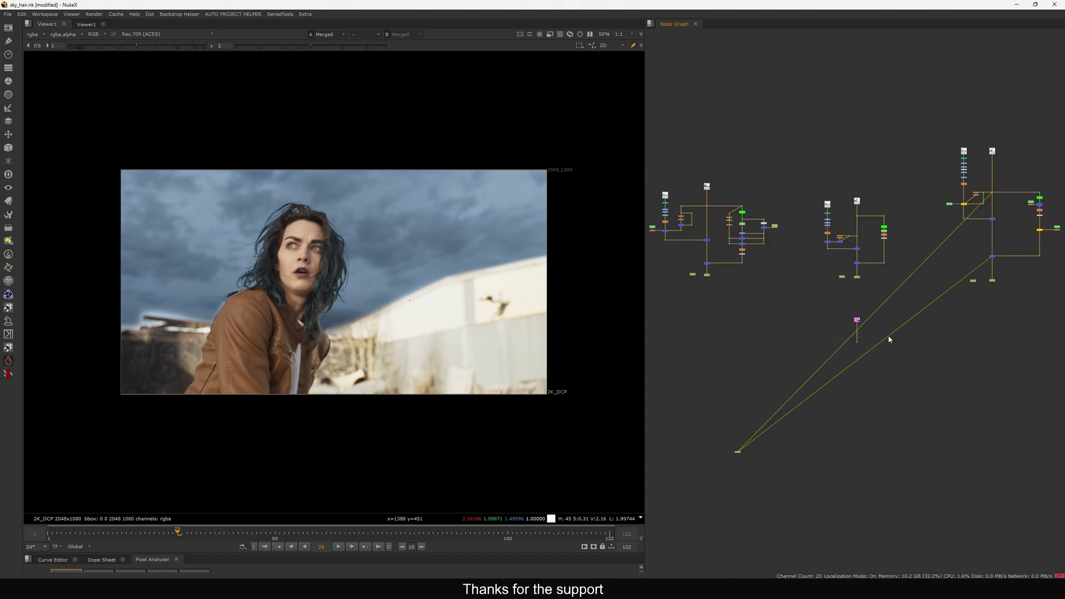
key("1")
key("space")
key("f")
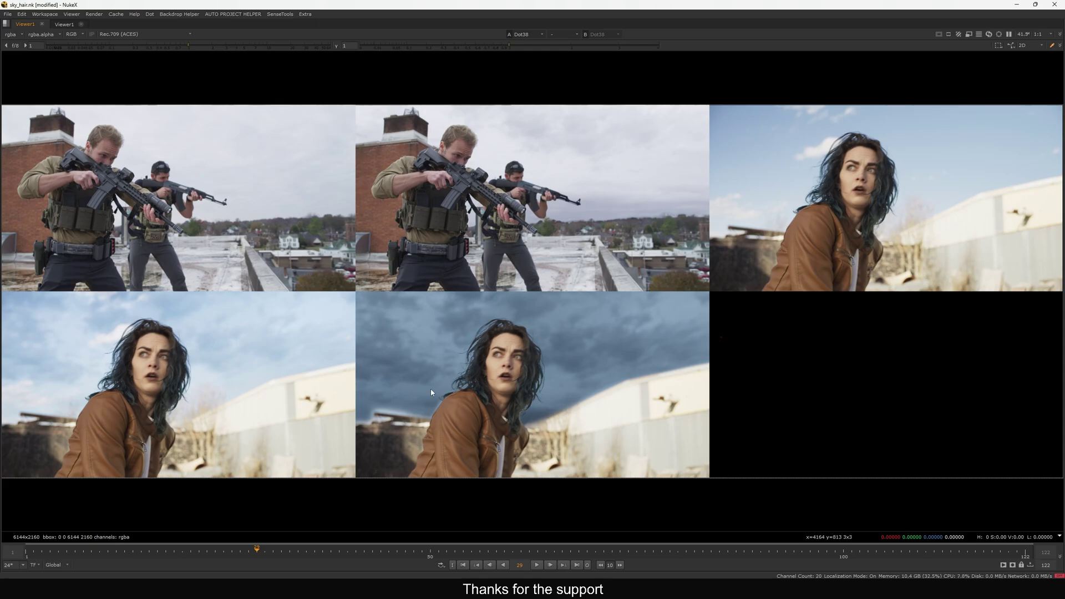
left_click_drag(569, 313, 448, 423)
mouse_move(31, 322)
left_mouse_down()
mouse_move(92, 365)
mouse_move(62, 351)
left_mouse_up()
left_click_drag(79, 302, 113, 326)
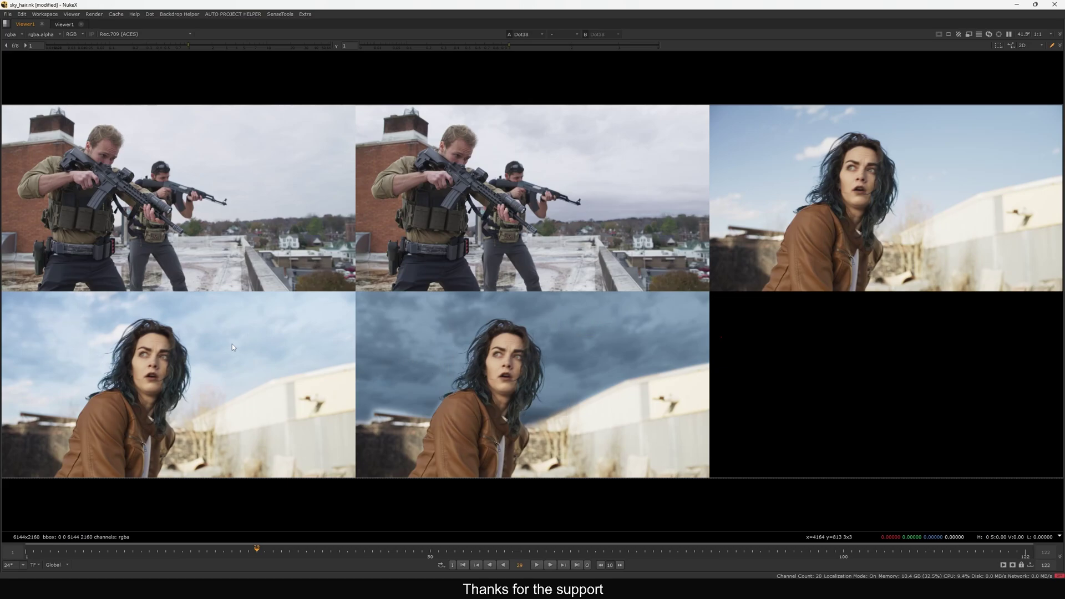